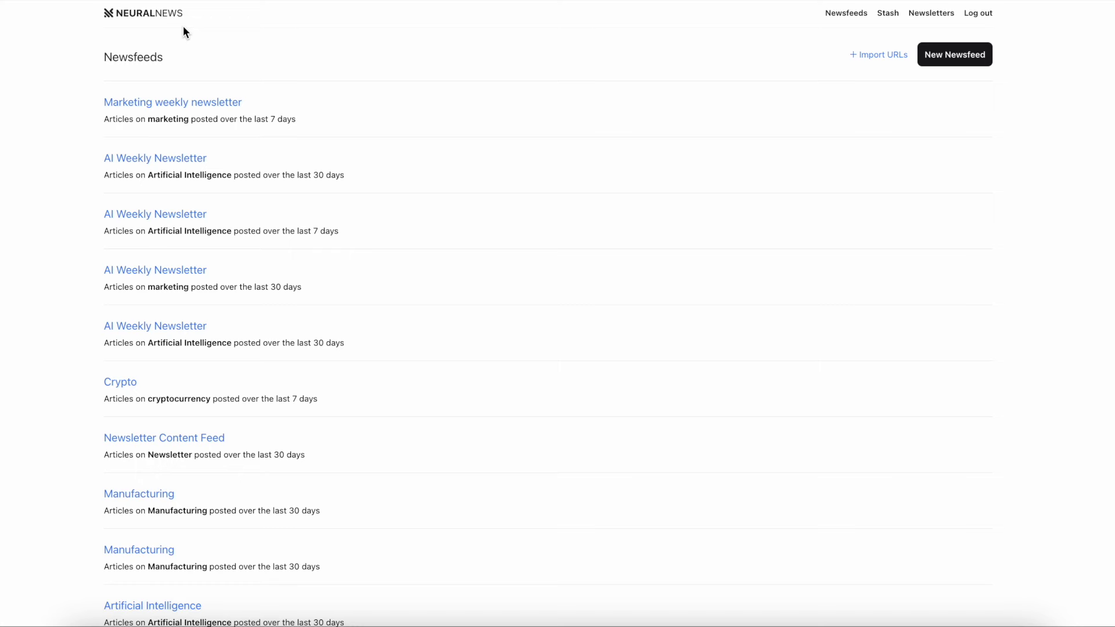
Create a newsfeed named AI Newsfeed with the topic "Artificial intelligence" and a period of 7 days.
left_click(955, 59)
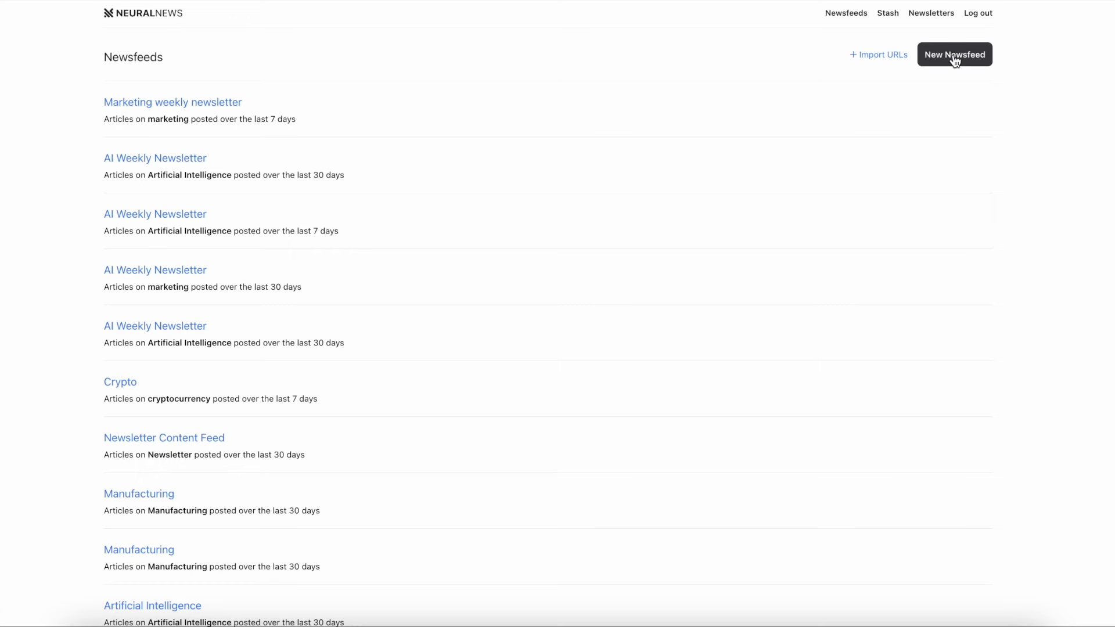
left_click(177, 121)
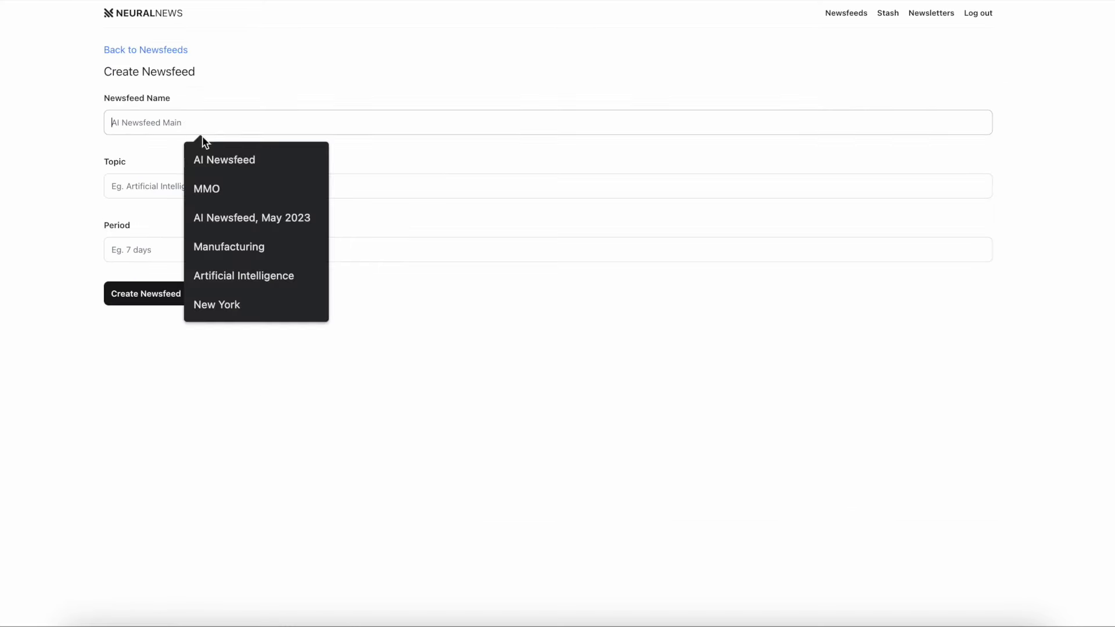
left_click(242, 159)
left_click(241, 185)
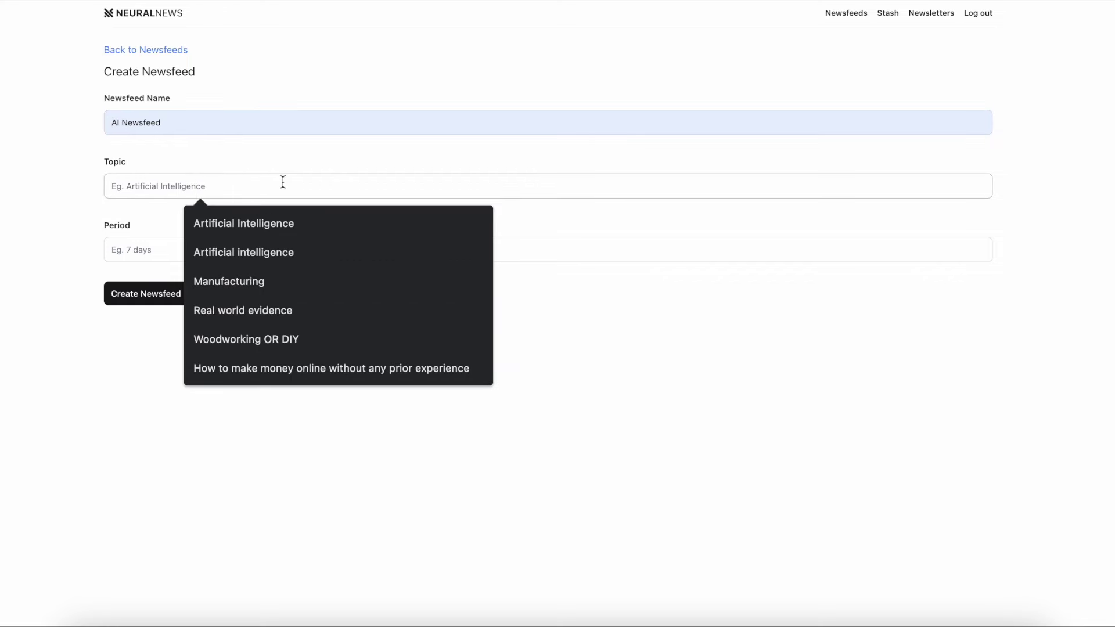
type("Artificial")
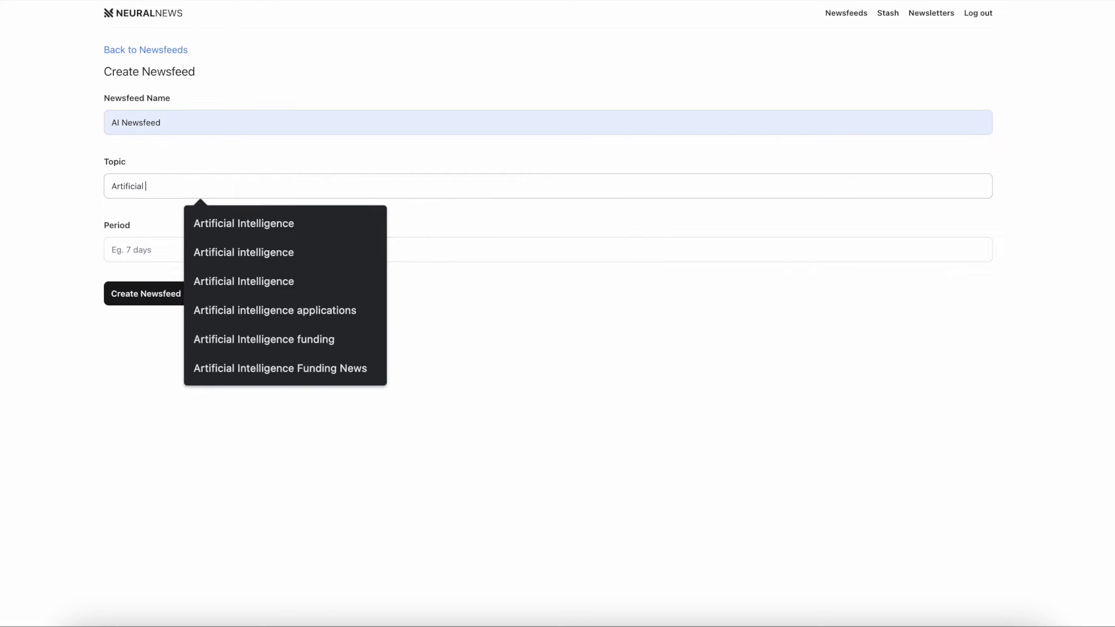
type(" intelligence")
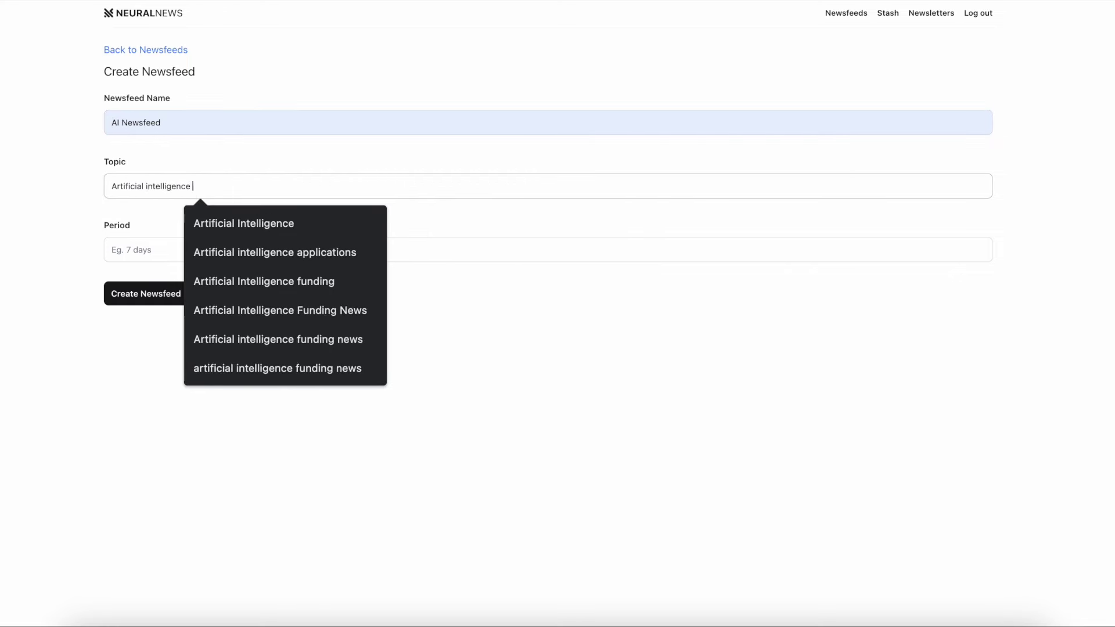
left_click(150, 245)
type("7")
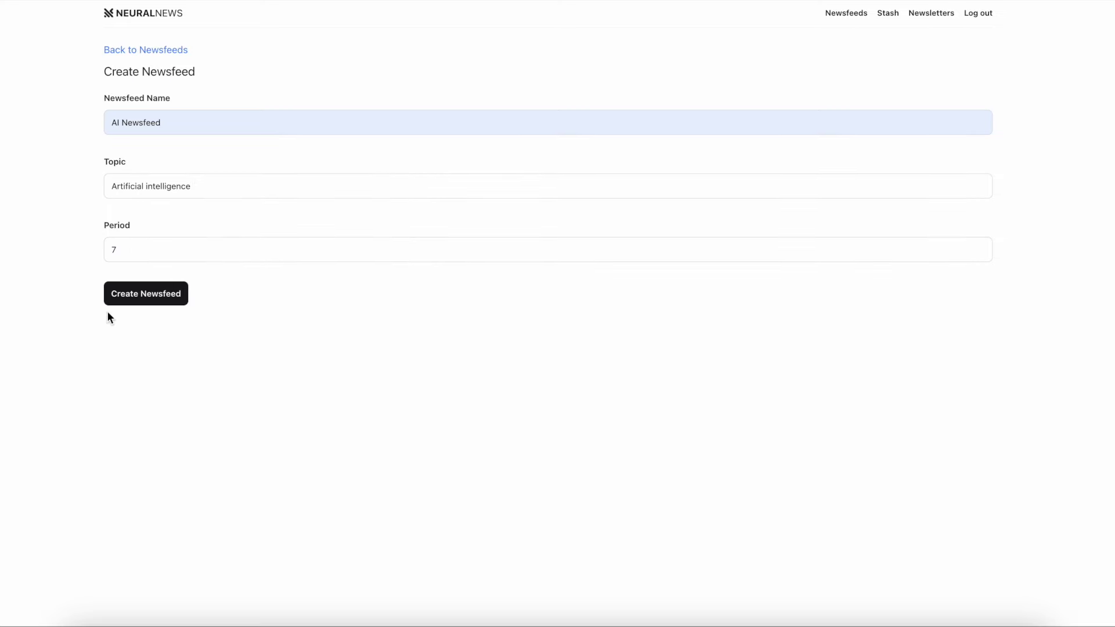
left_click(116, 299)
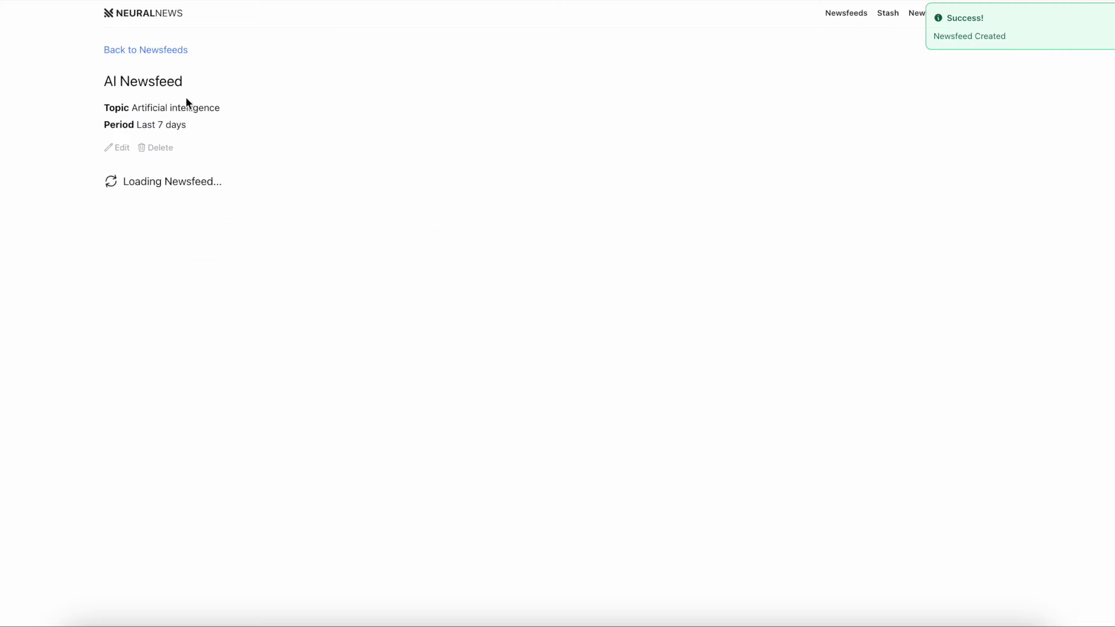
Select the Reuters article on judges and lawyers, the BBC article on the final Beatles song, and the House Committee article on advancing innovation.
scroll(186, 102, "down", 2)
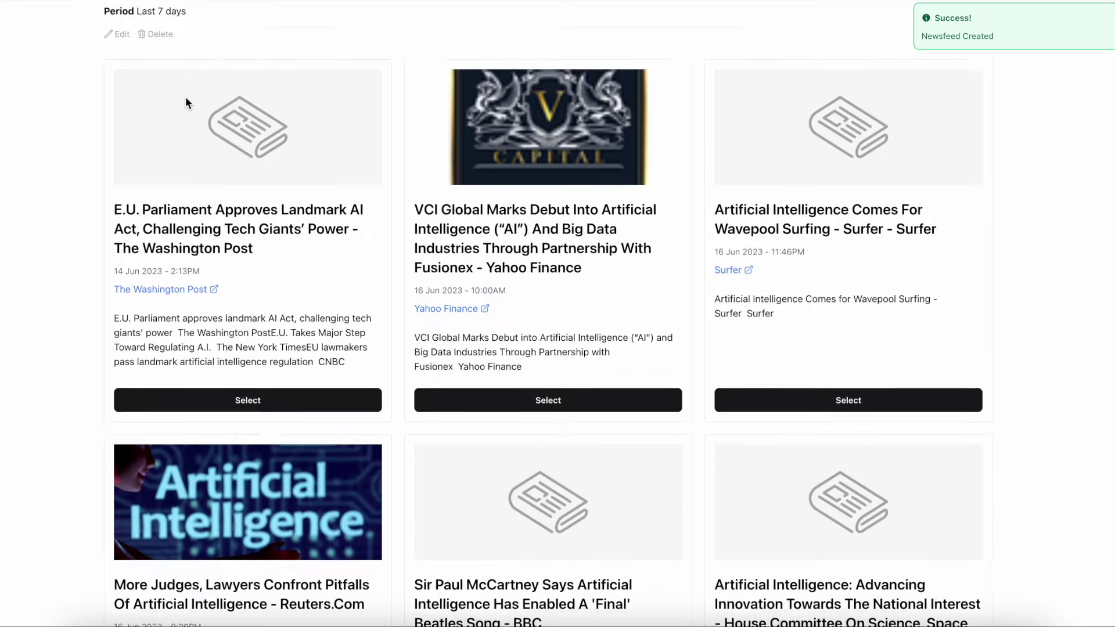
scroll(186, 103, "down", 6)
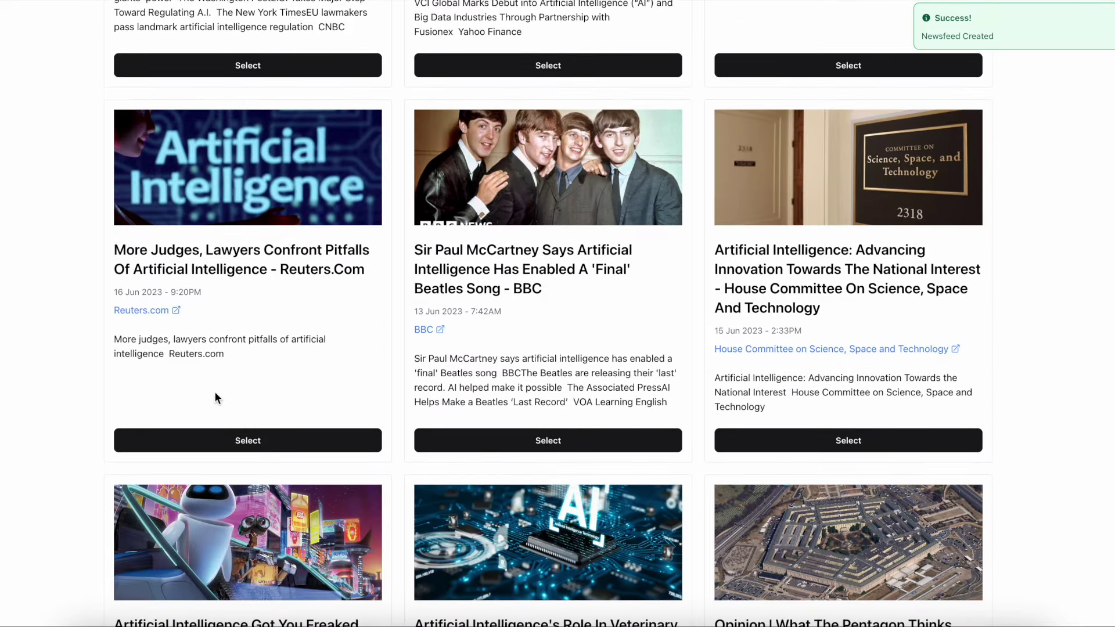
left_click(199, 446)
left_click(453, 447)
scroll(475, 323, "down", 2)
scroll(475, 323, "down", 2)
left_click(778, 286)
Select the Department of Defense article about its commitment to ethical use of artificial intelligence.
scroll(726, 320, "down", 5)
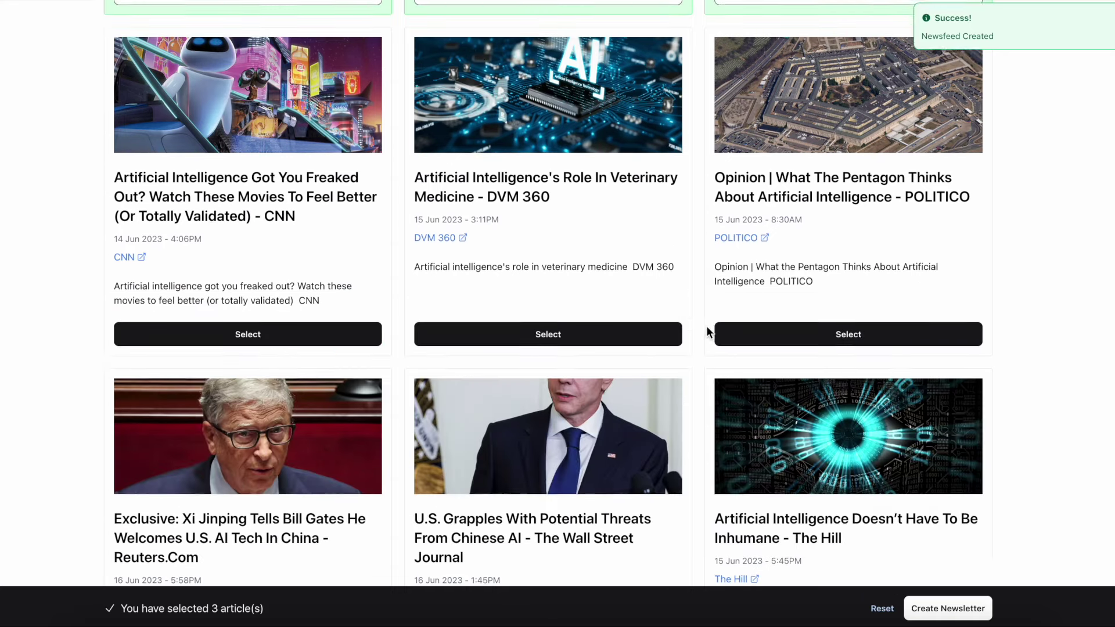
scroll(707, 328, "down", 1)
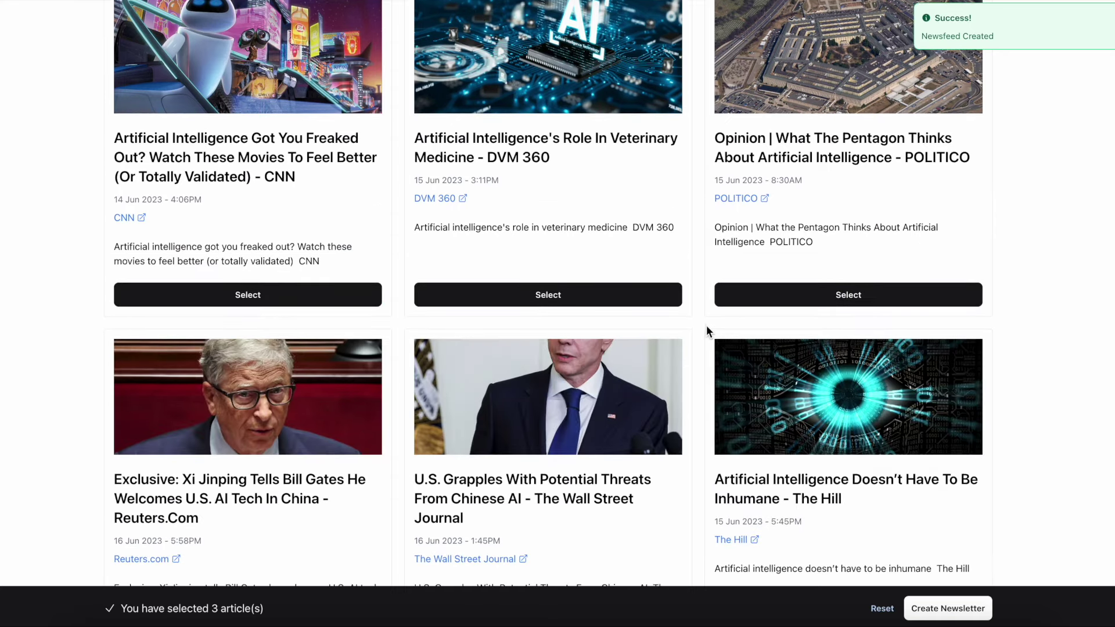
scroll(707, 326, "down", 5)
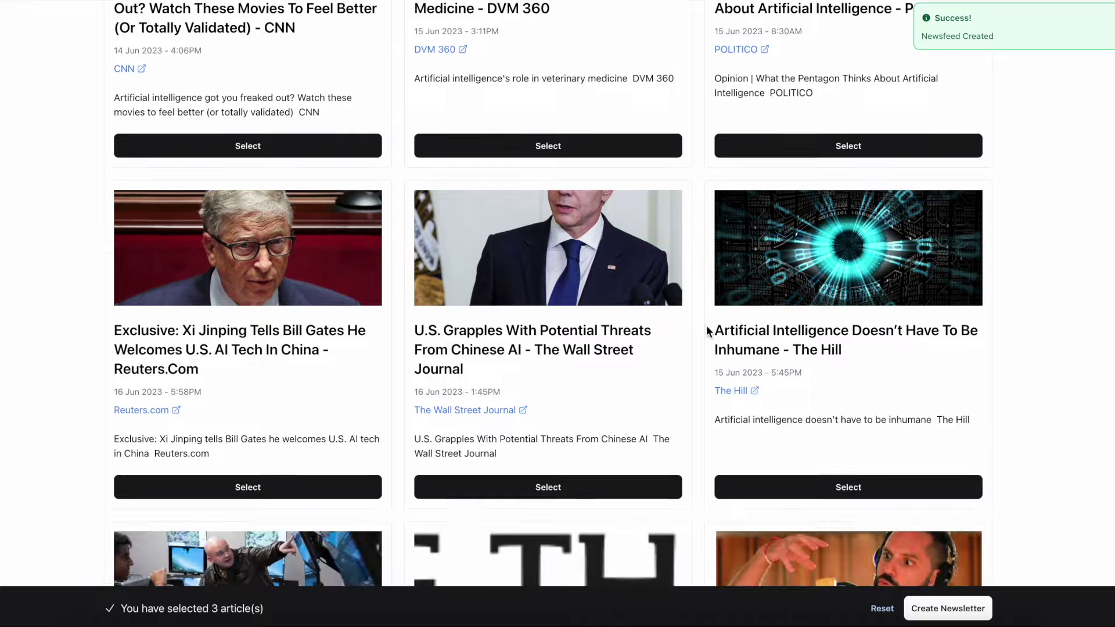
scroll(706, 325, "down", 8)
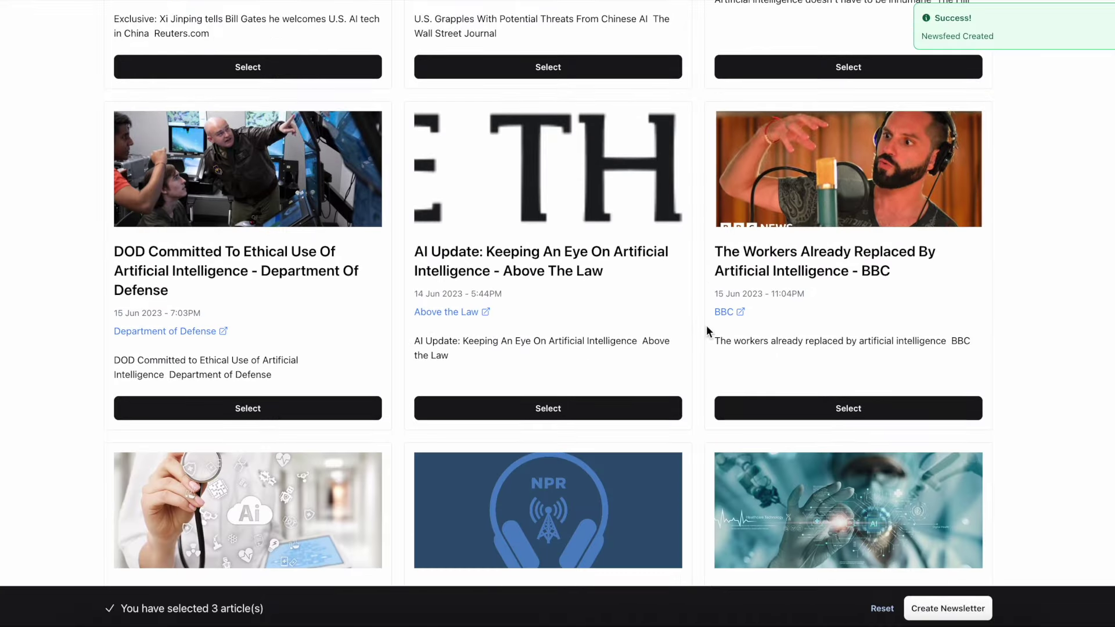
left_click(284, 402)
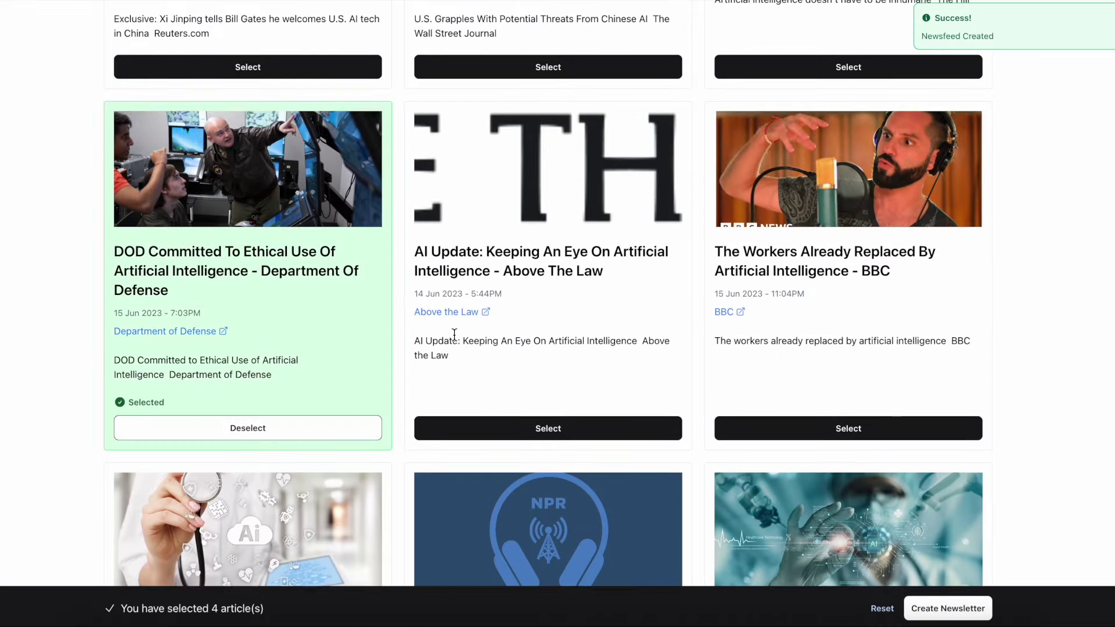
Look through the further articles in the AI newsfeed for newsletter candidates.
scroll(453, 334, "down", 8)
scroll(454, 335, "down", 5)
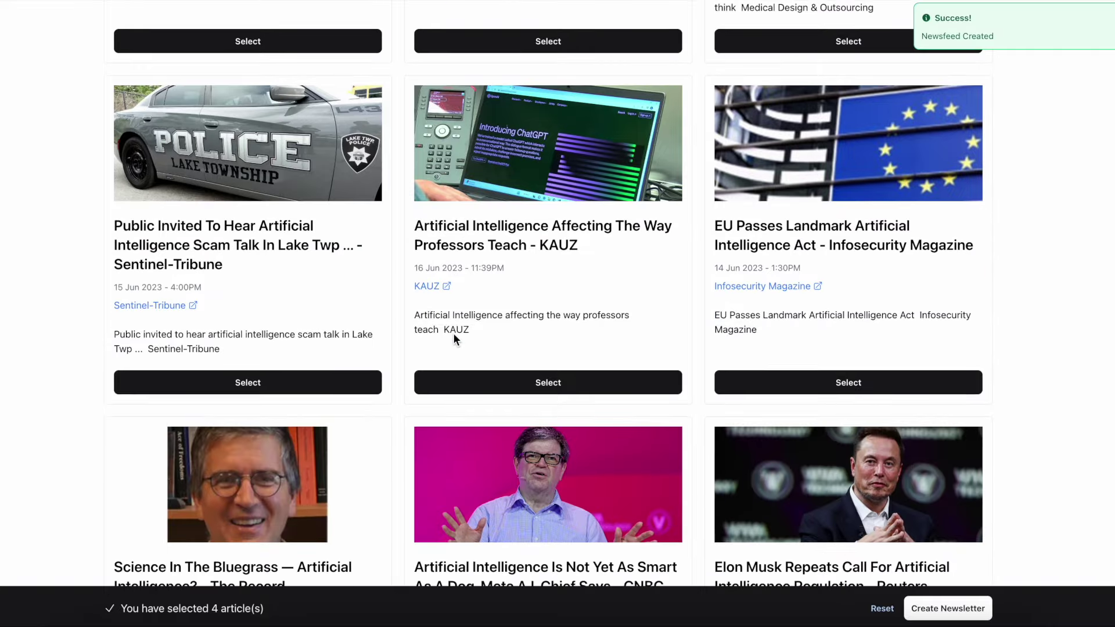
scroll(453, 336, "down", 6)
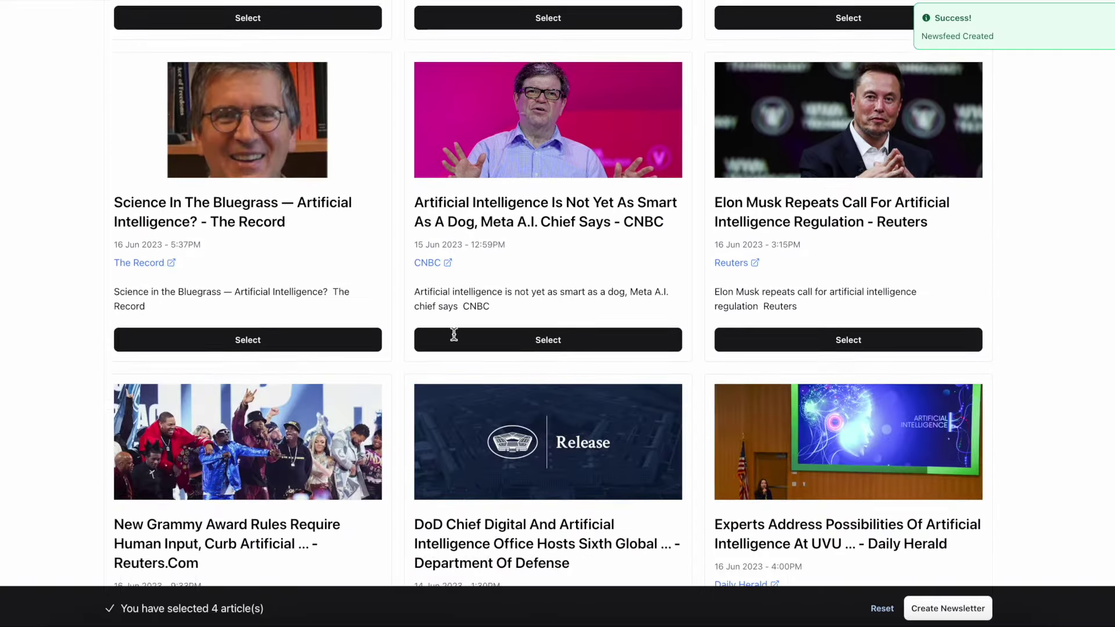
scroll(454, 335, "down", 10)
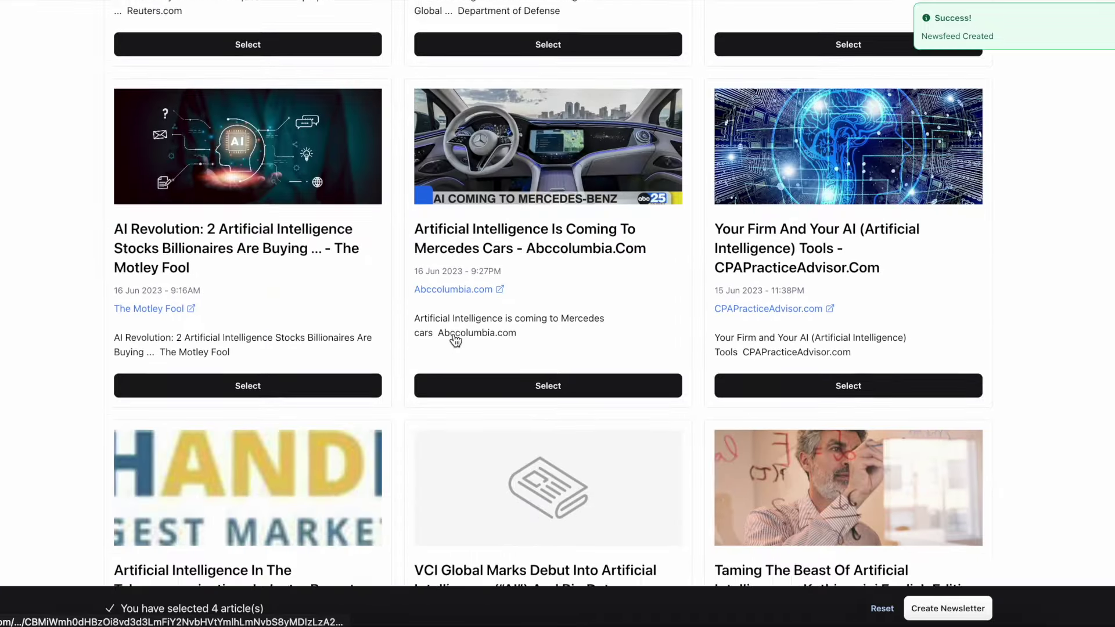
scroll(455, 340, "down", 4)
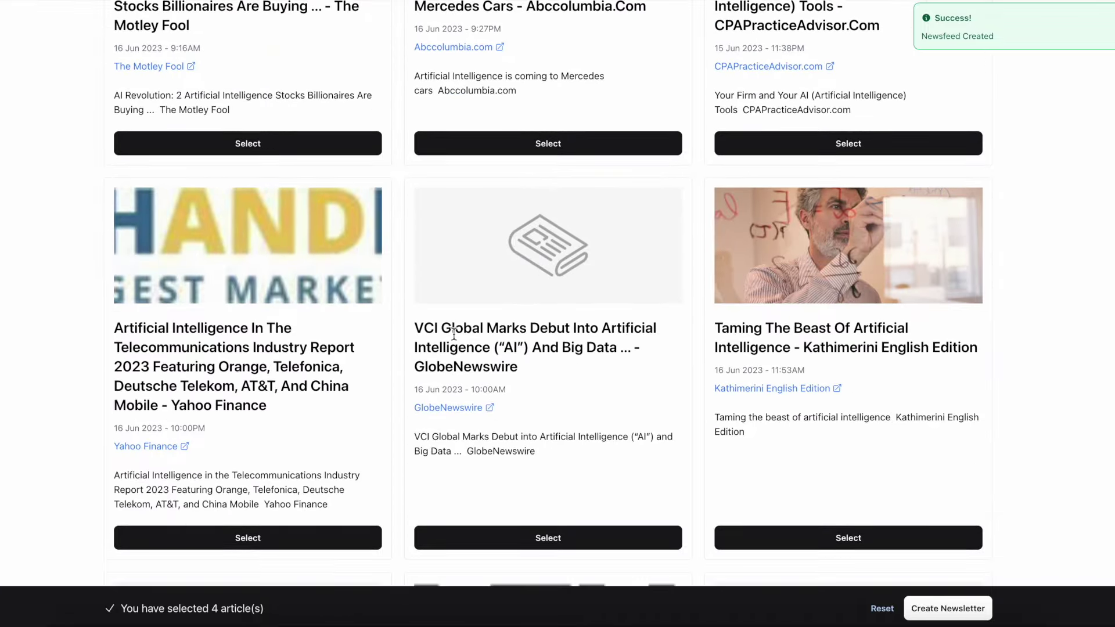
scroll(454, 334, "up", 4)
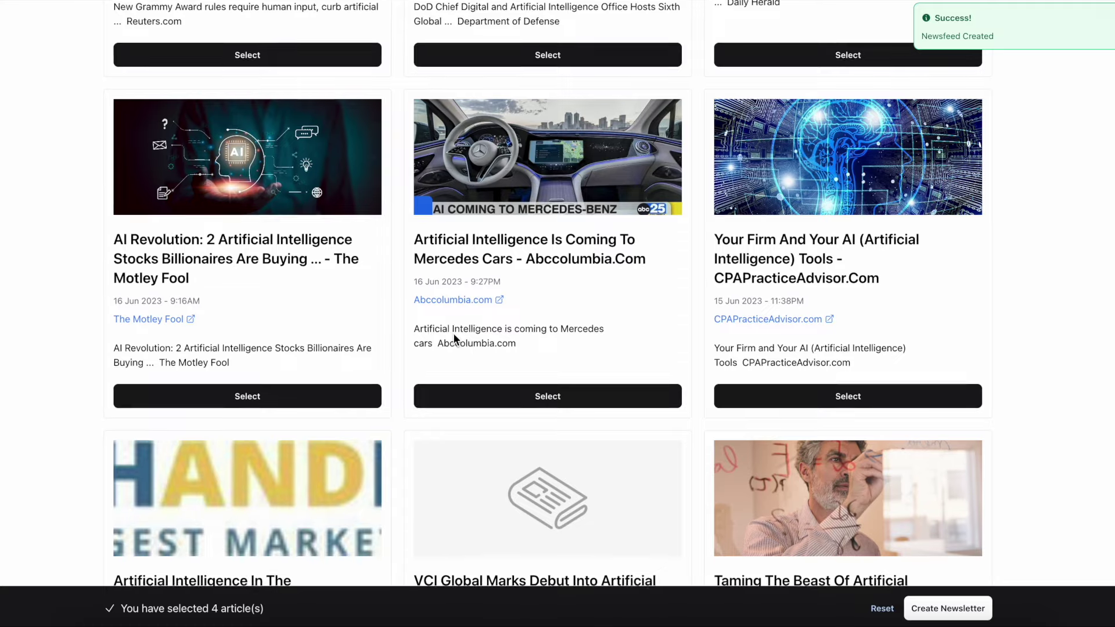
scroll(454, 335, "down", 1)
scroll(454, 339, "down", 1)
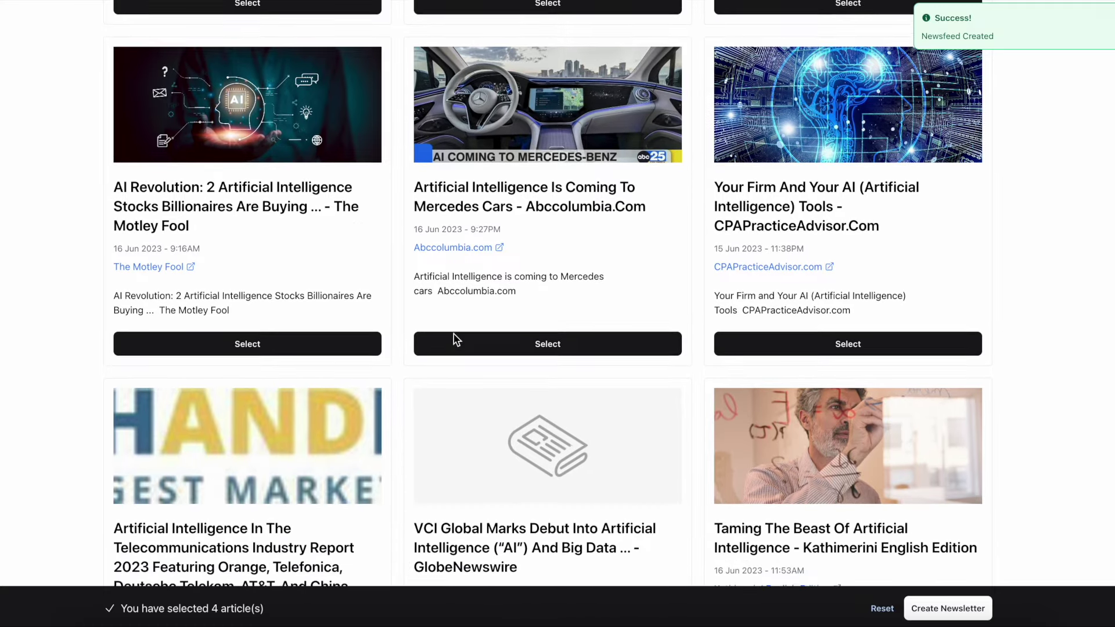
scroll(455, 339, "down", 1)
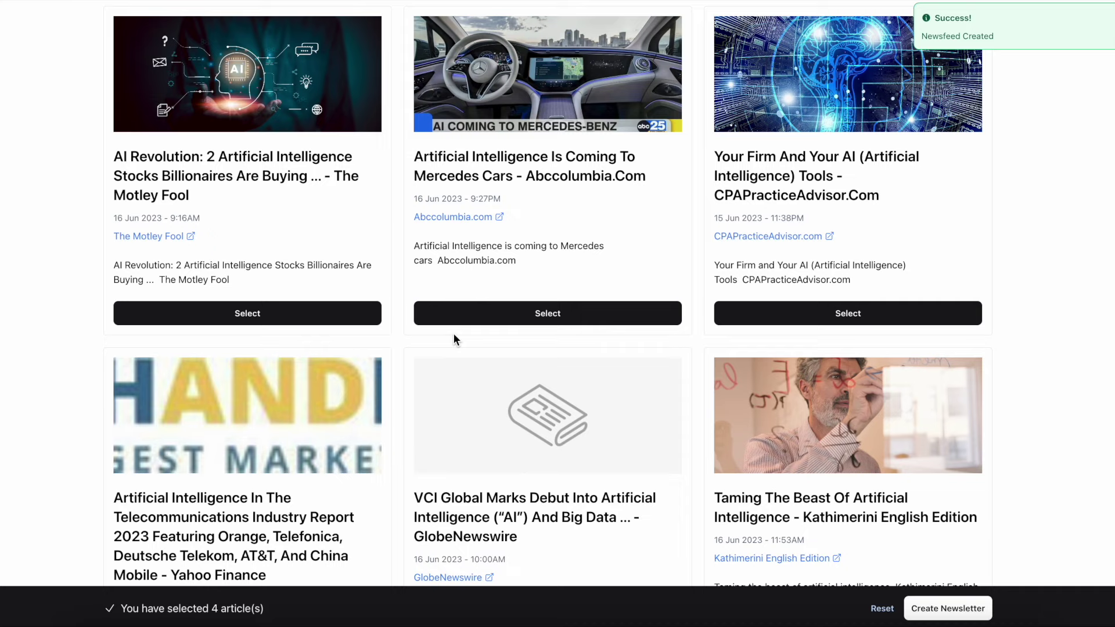
scroll(454, 336, "down", 10)
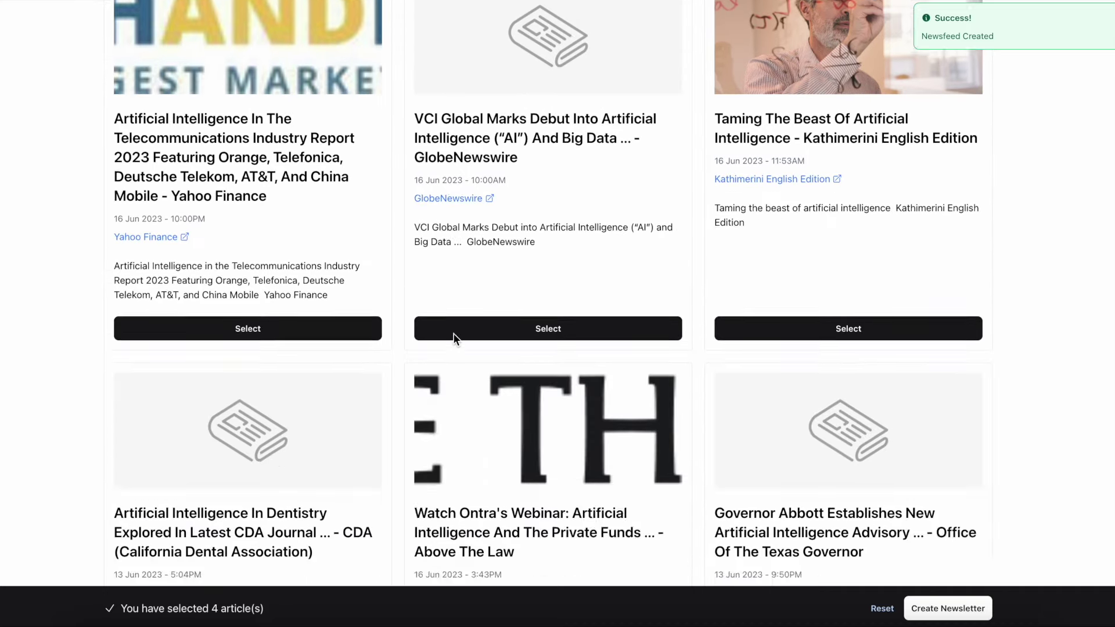
scroll(454, 340, "up", 4)
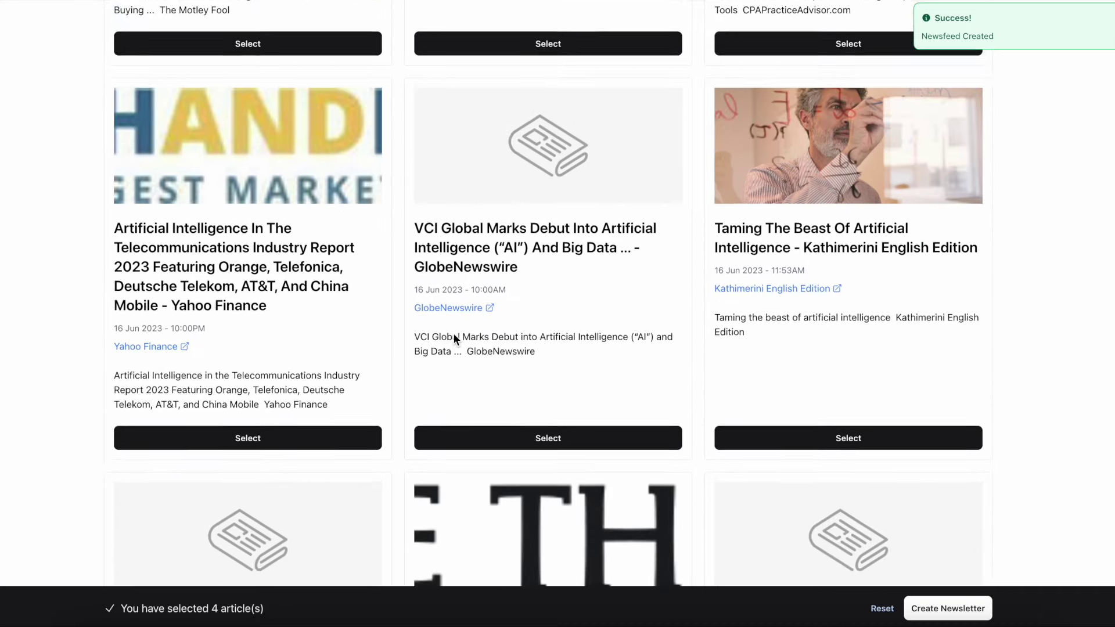
scroll(454, 340, "down", 1)
scroll(454, 340, "down", 1)
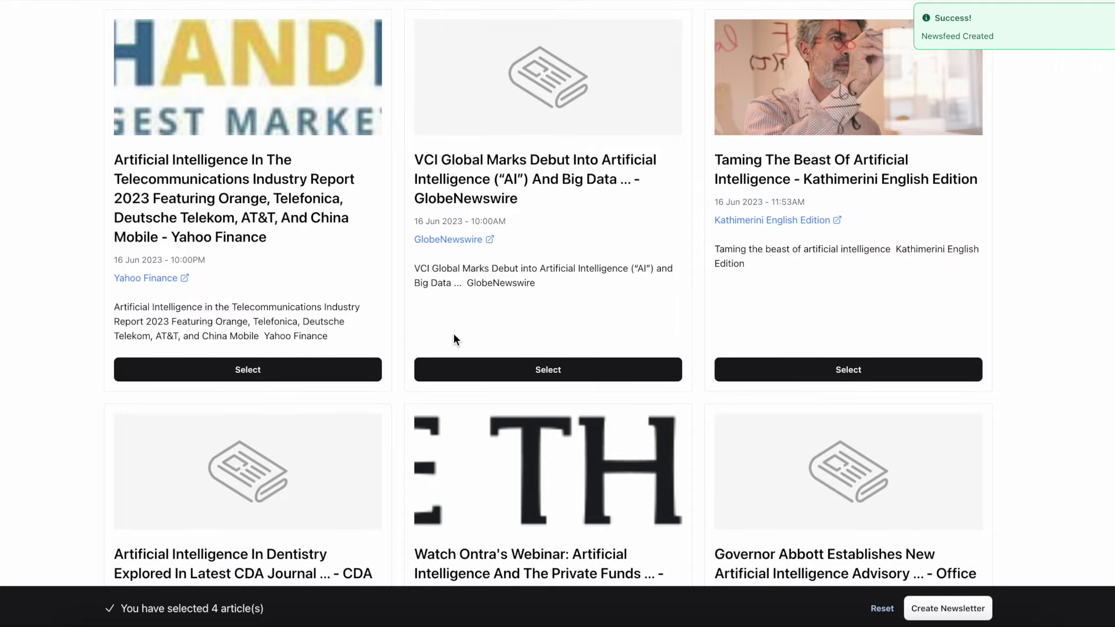
Select the CNBC article in which a financial expert warns of a bubble developing with artificial intelligence.
scroll(453, 340, "down", 15)
scroll(454, 335, "down", 2)
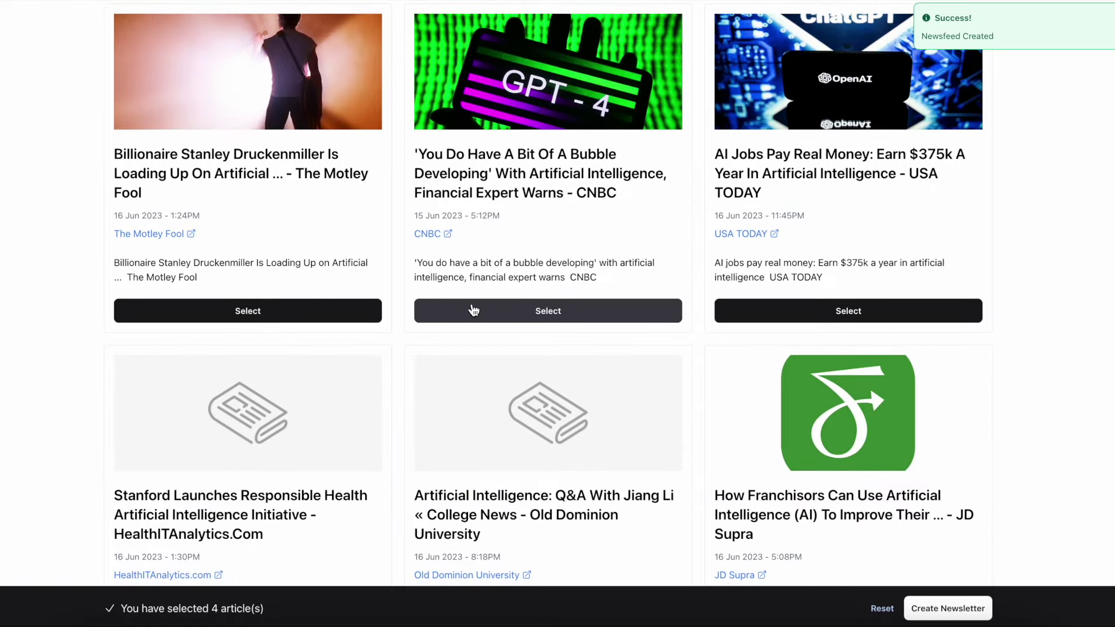
left_click(473, 308)
Edit the newsfeed's topic to "Artificial intelligence funding news" and preview the changes.
scroll(481, 261, "down", 12)
scroll(480, 259, "up", 20)
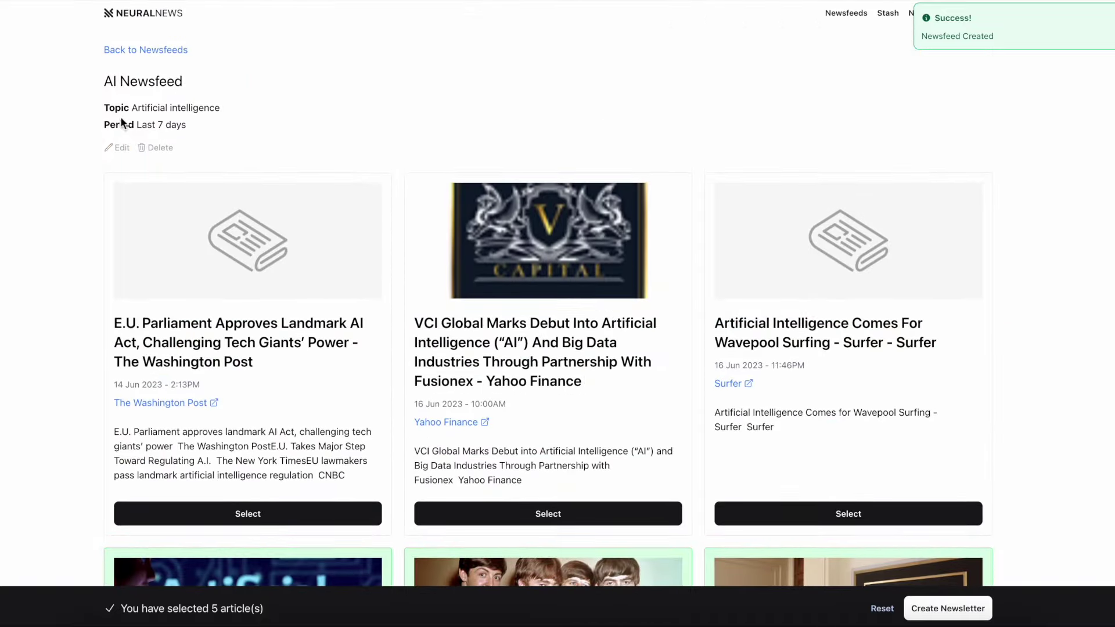
left_click(114, 148)
left_click(204, 184)
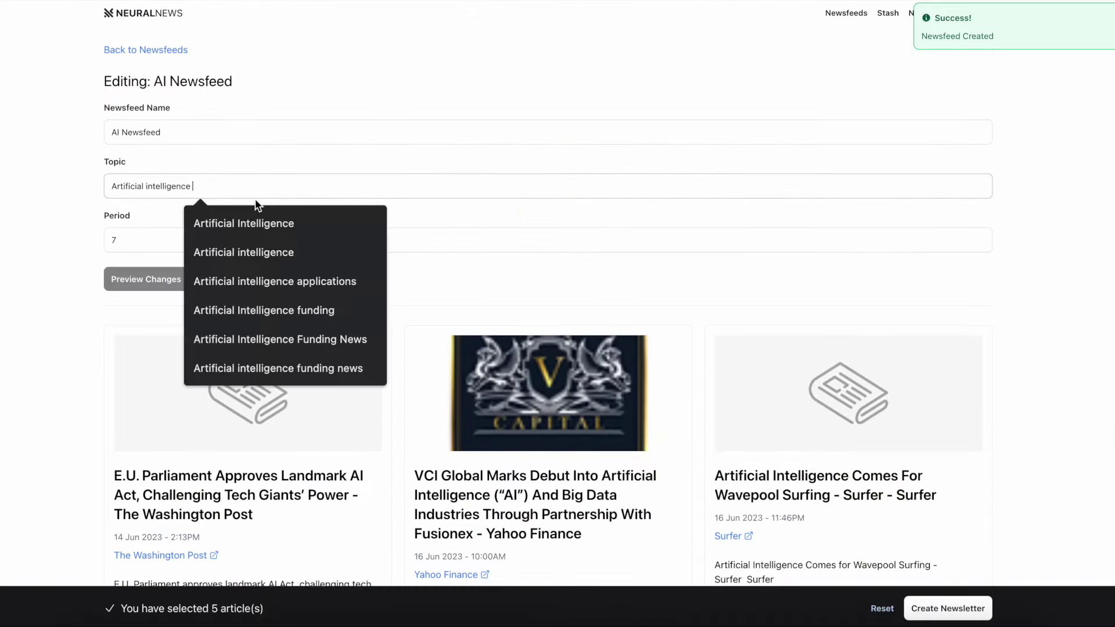
type("funding news")
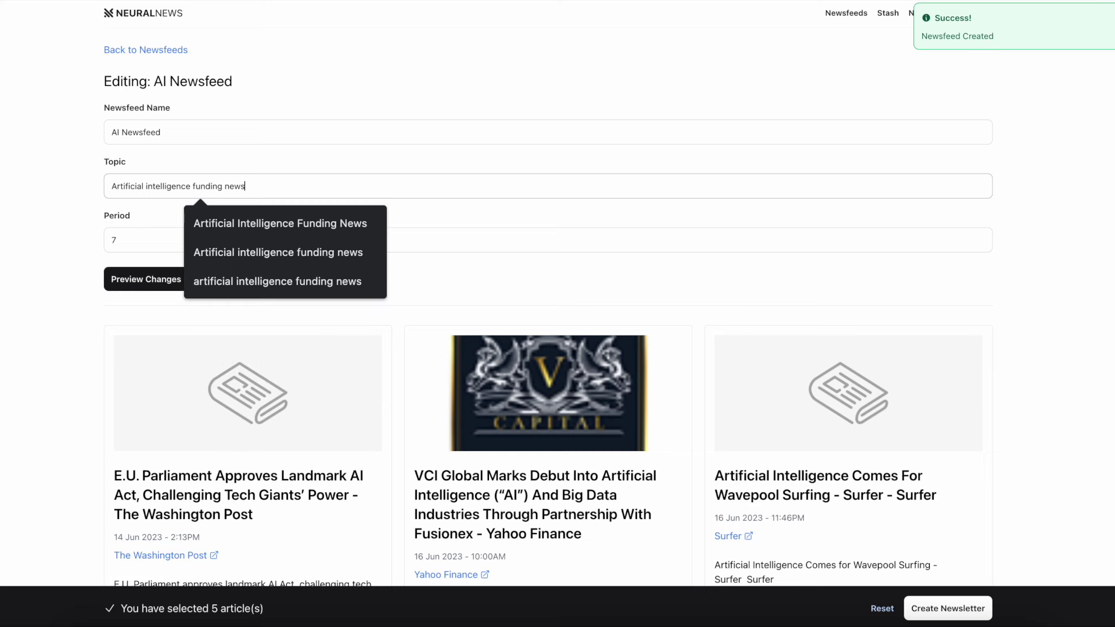
left_click(177, 282)
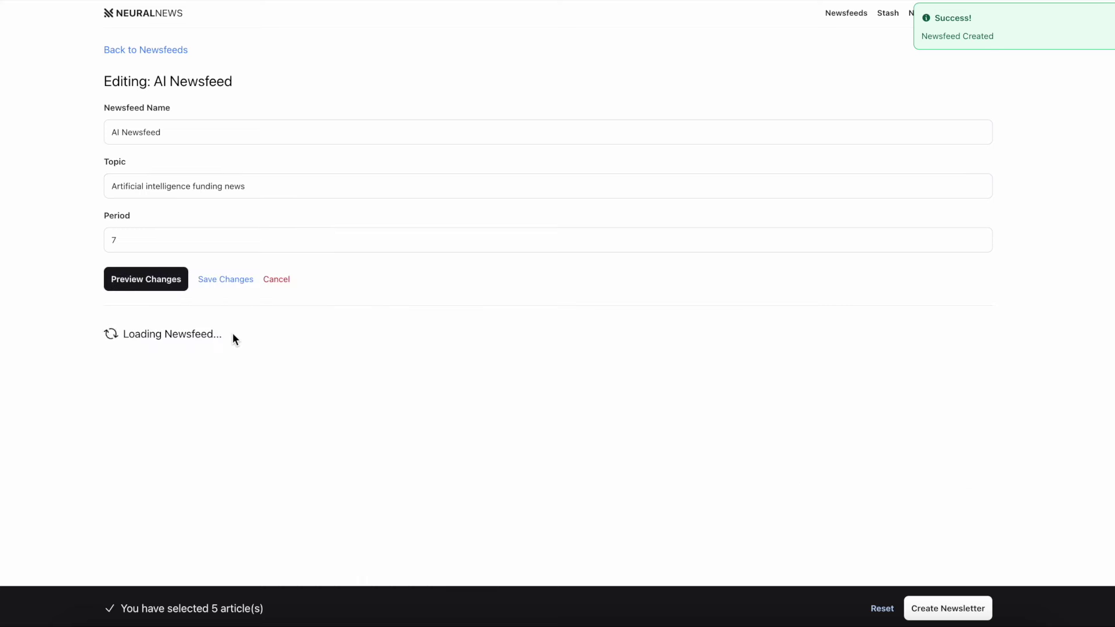
Select the Cointelegraph article on the $113M seed funding and the SiliconANGLE and TNW articles on Mistral AI's funding.
scroll(312, 330, "down", 5)
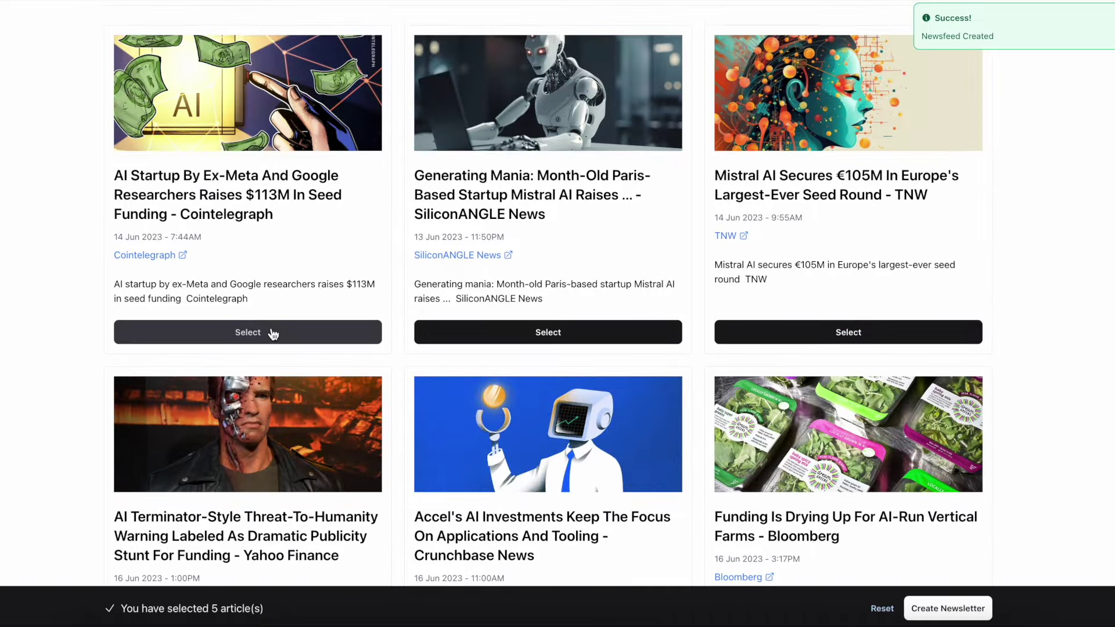
left_click(274, 332)
left_click(532, 352)
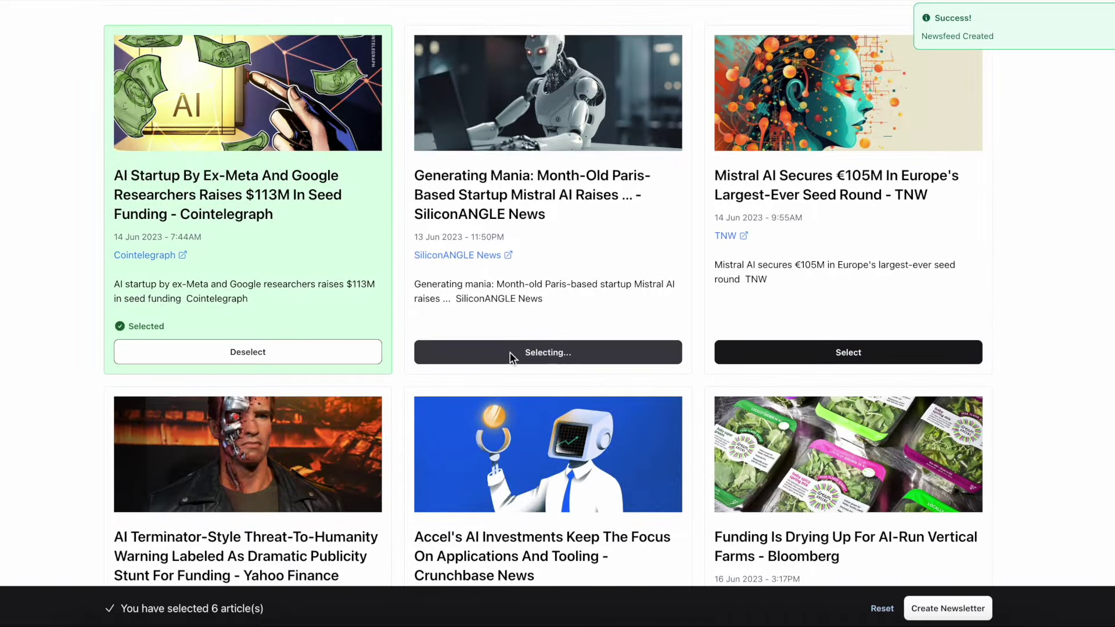
scroll(582, 291, "down", 2)
left_click(782, 251)
scroll(723, 225, "up", 4)
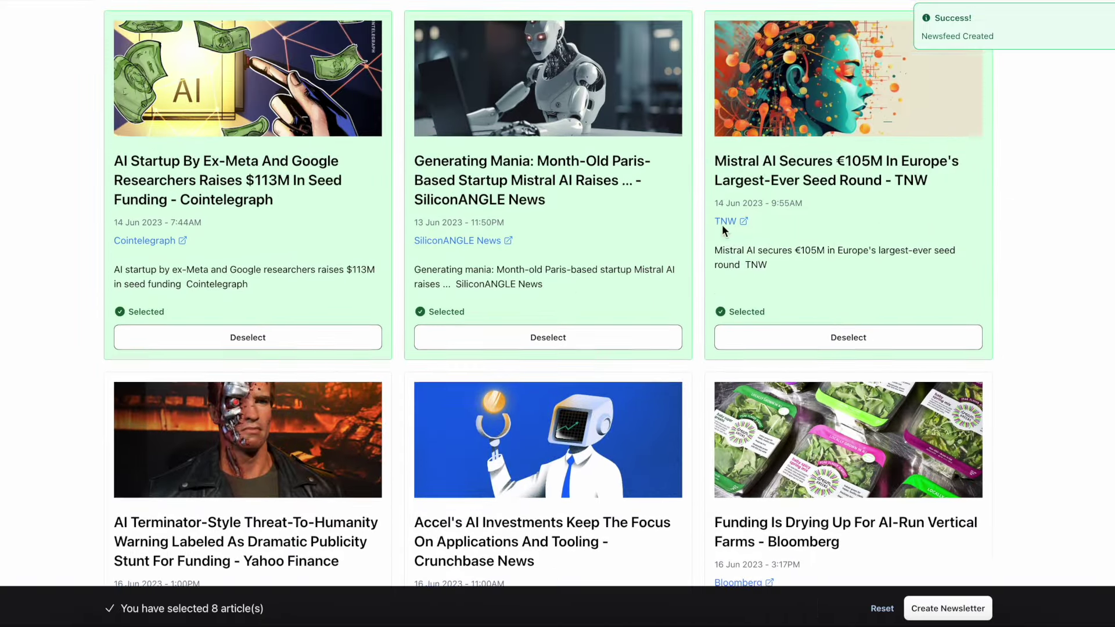
Select the Crunchbase News article on Accel's AI investments and the TechCrunch article on Striveworks' $33M funding.
scroll(721, 224, "down", 6)
left_click(502, 430)
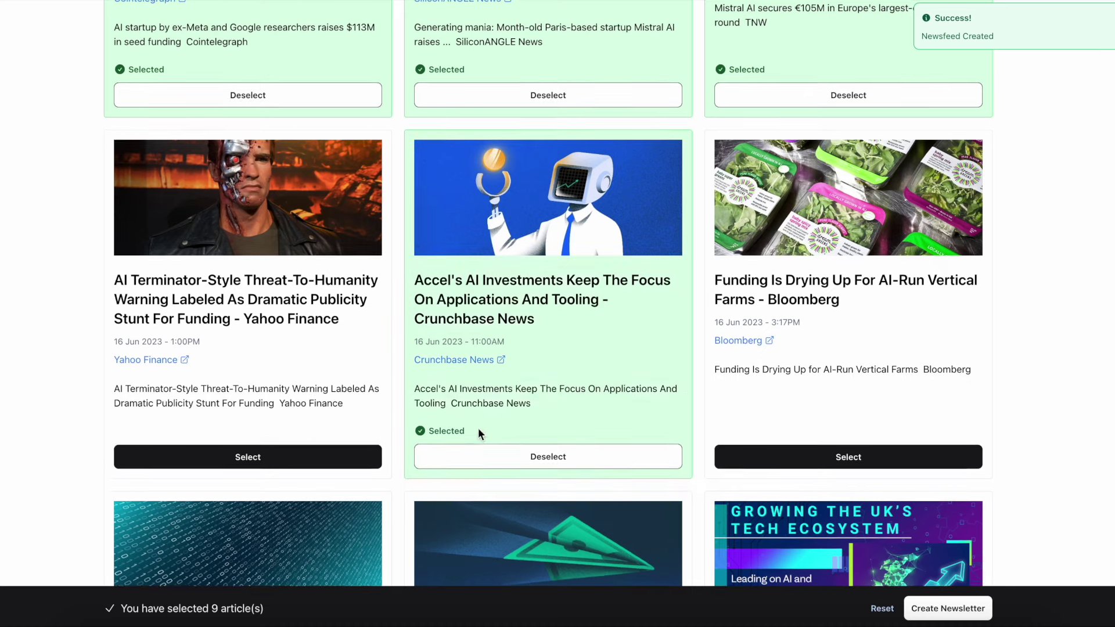
scroll(478, 429, "down", 5)
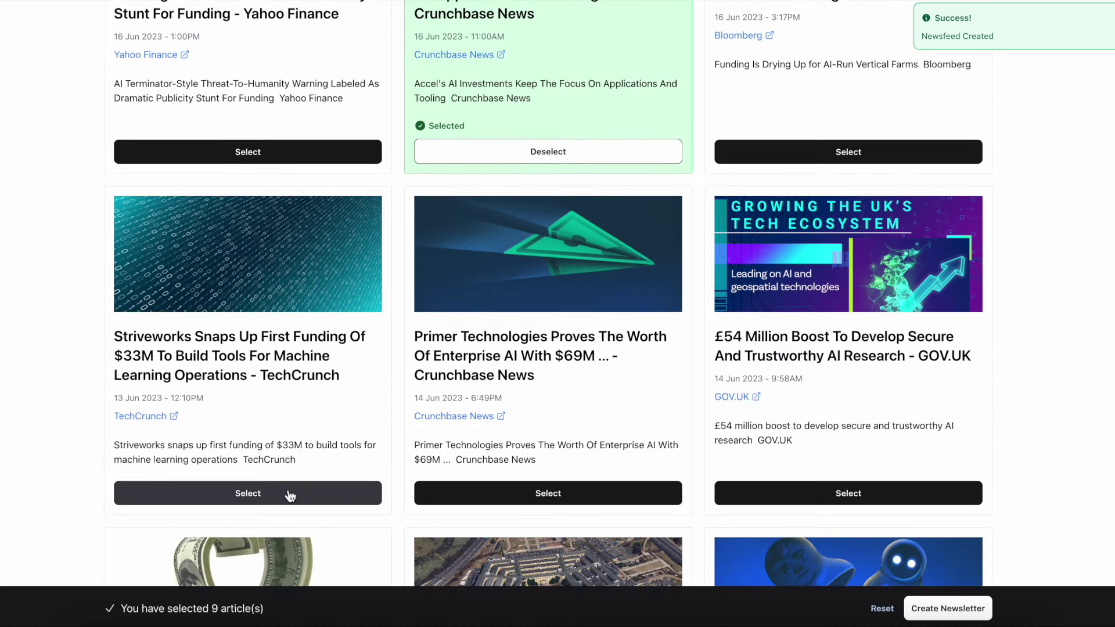
left_click(290, 496)
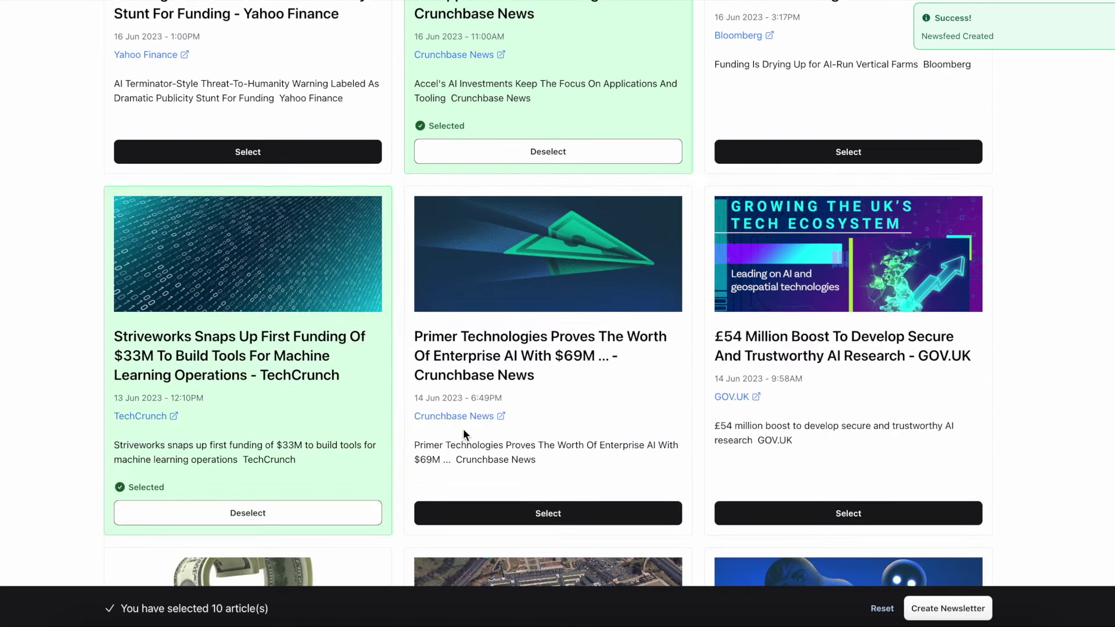
Set the newsfeed's topic to "artificial intelligence software applications" with a period of 30, and preview the changes.
scroll(518, 260, "up", 12)
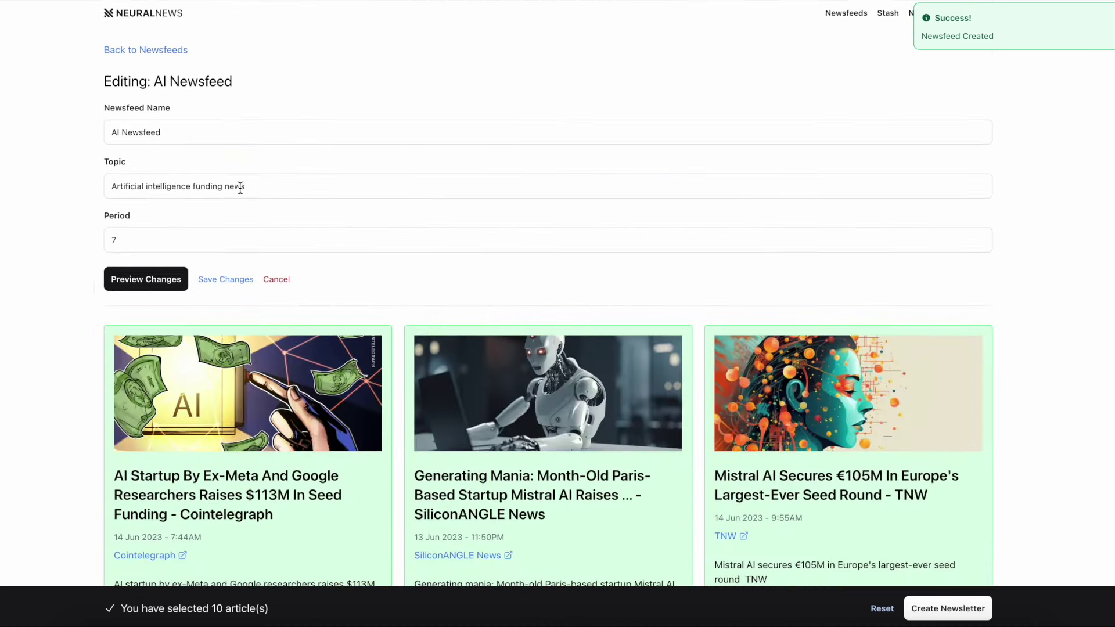
left_click(159, 182)
key("super+a")
type("artifici")
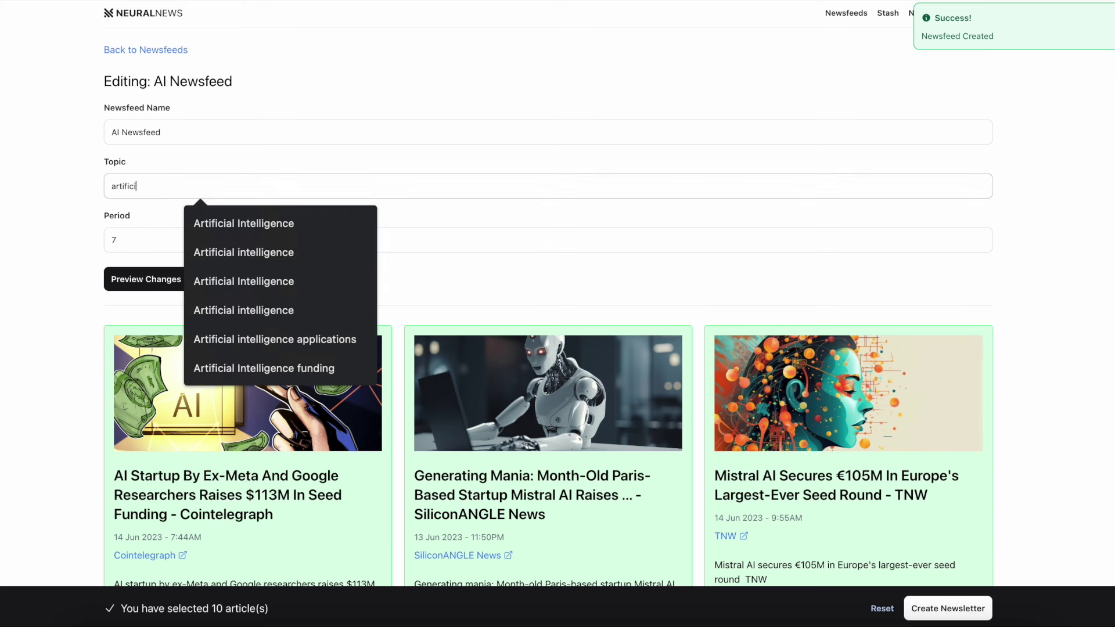
type("al intelligence software applications")
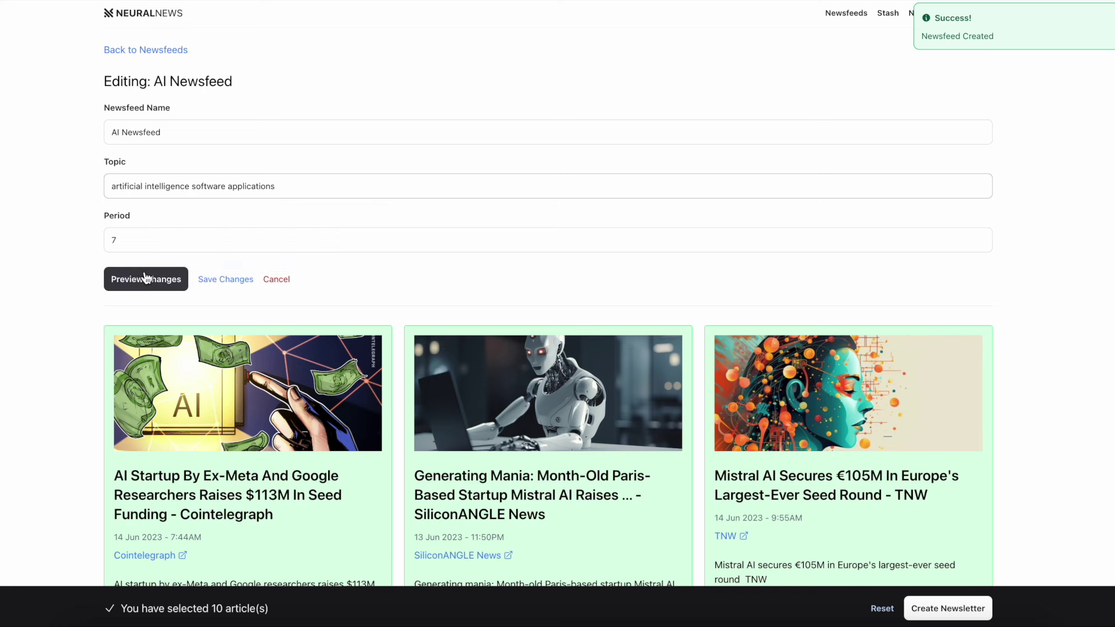
left_click(136, 234)
key("BackSpace")
type("30")
left_click(142, 280)
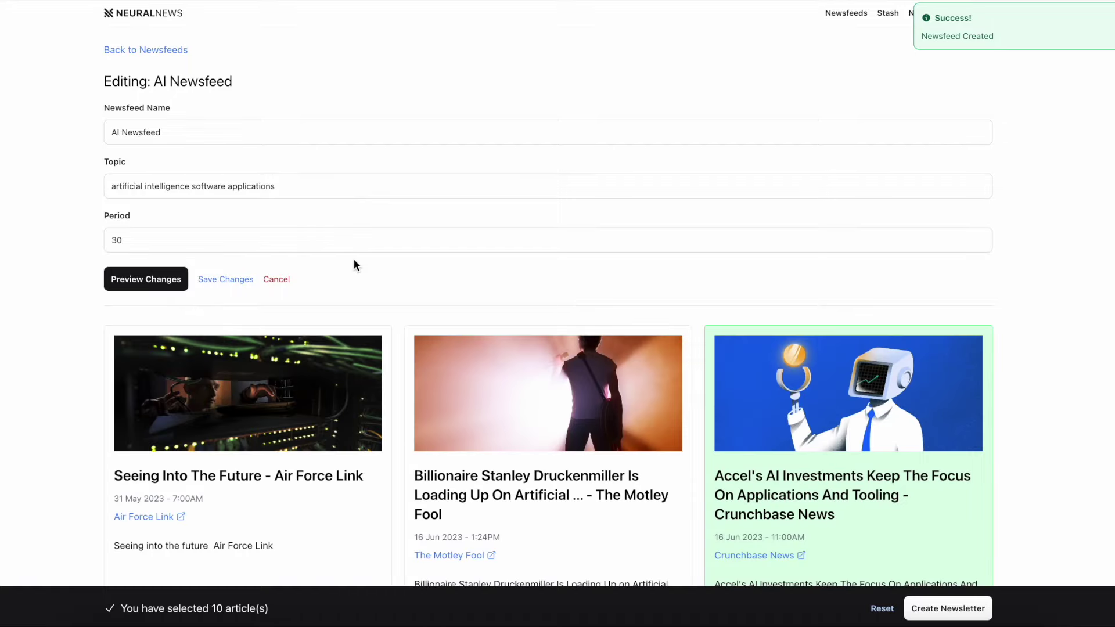
Select the Gartner article on generative AI and the CNBC article on Starbucks' drive-thru AI chatbots.
scroll(410, 232, "down", 10)
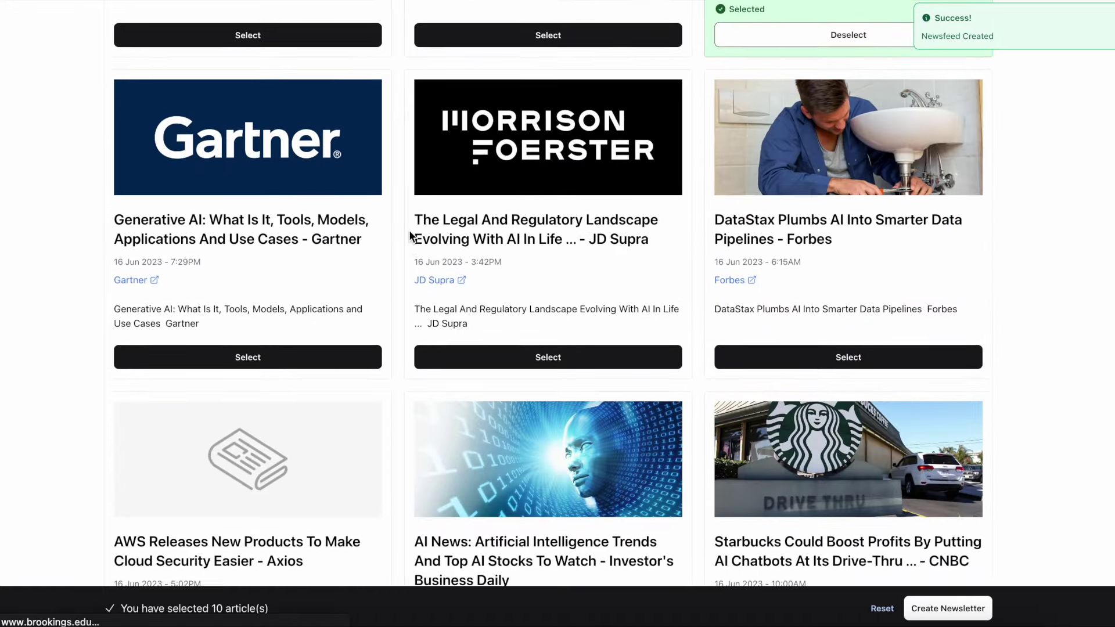
left_click(240, 344)
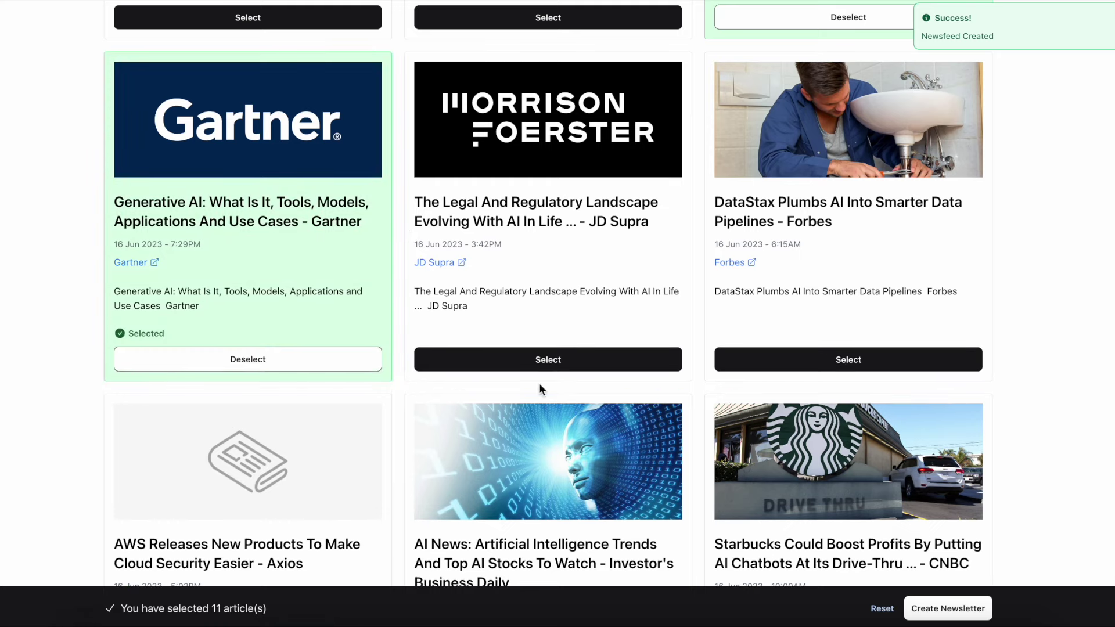
scroll(550, 367, "down", 5)
scroll(550, 368, "down", 4)
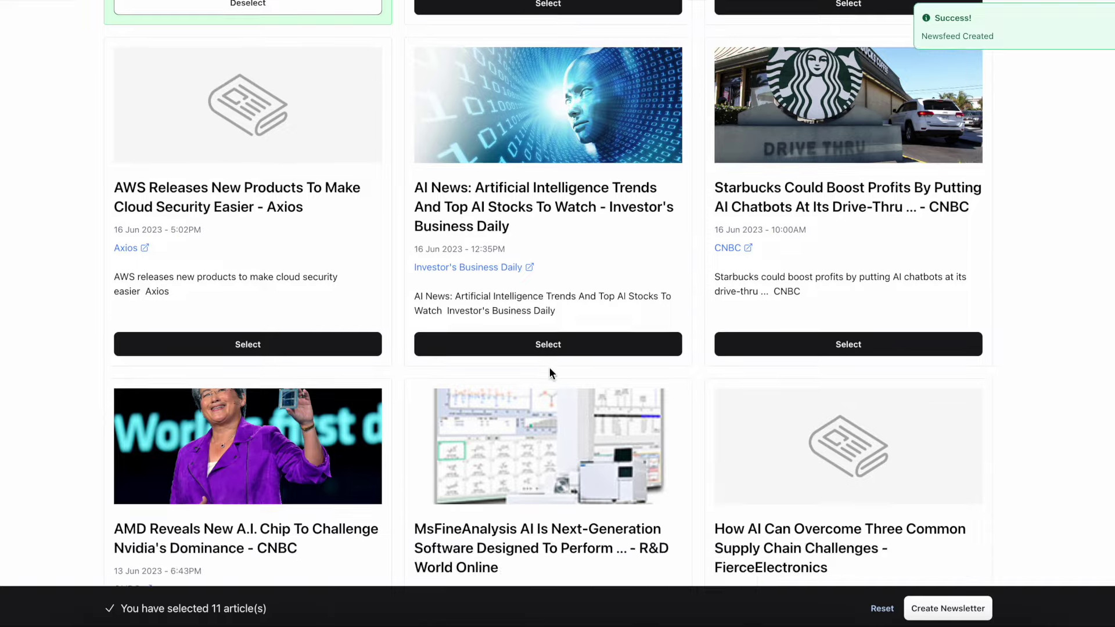
left_click(809, 220)
Select the R&D World Online article on MsFineAnalysis AI and the CNBC article on AMD's new A.I. chip.
scroll(616, 220, "down", 3)
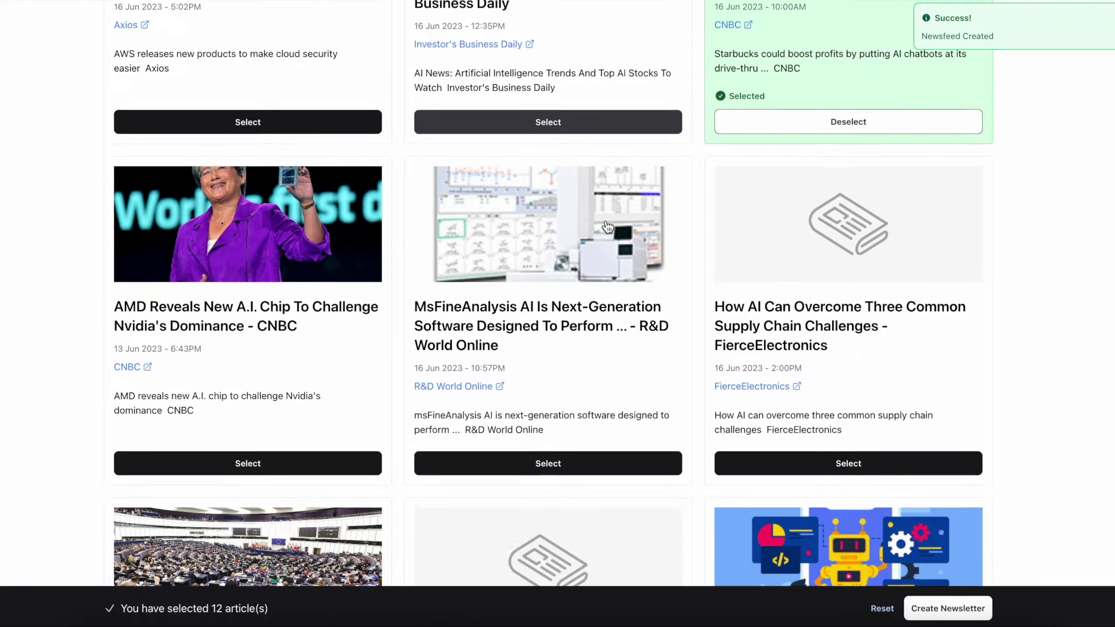
left_click(521, 377)
scroll(457, 240, "down", 1)
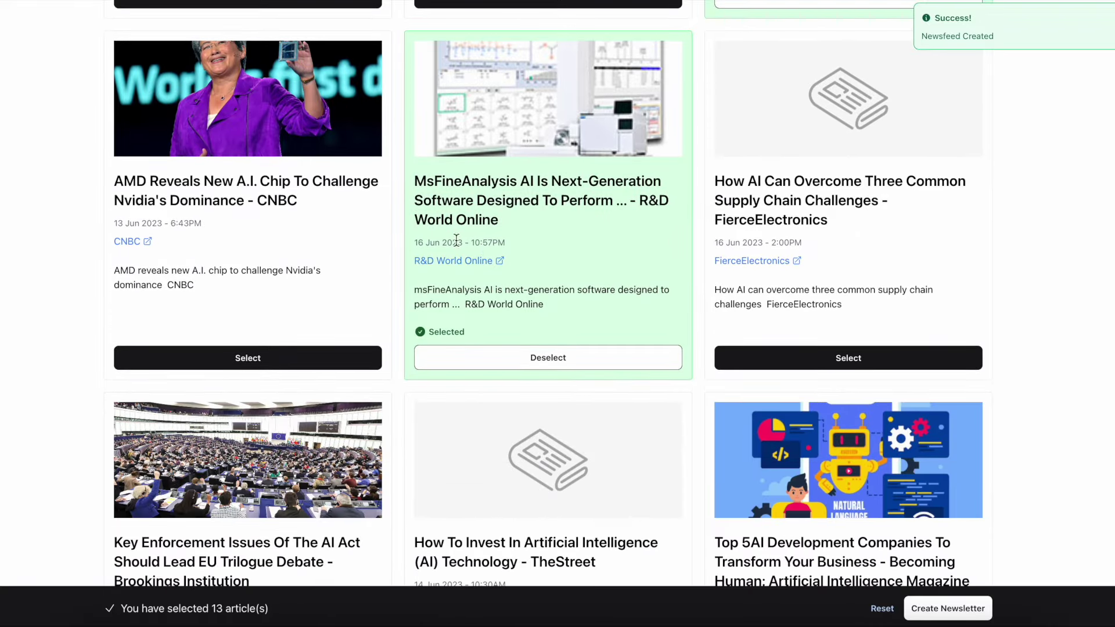
left_click(215, 362)
Select the Dataconomy article on how to use the Janitor AI API.
scroll(216, 361, "down", 10)
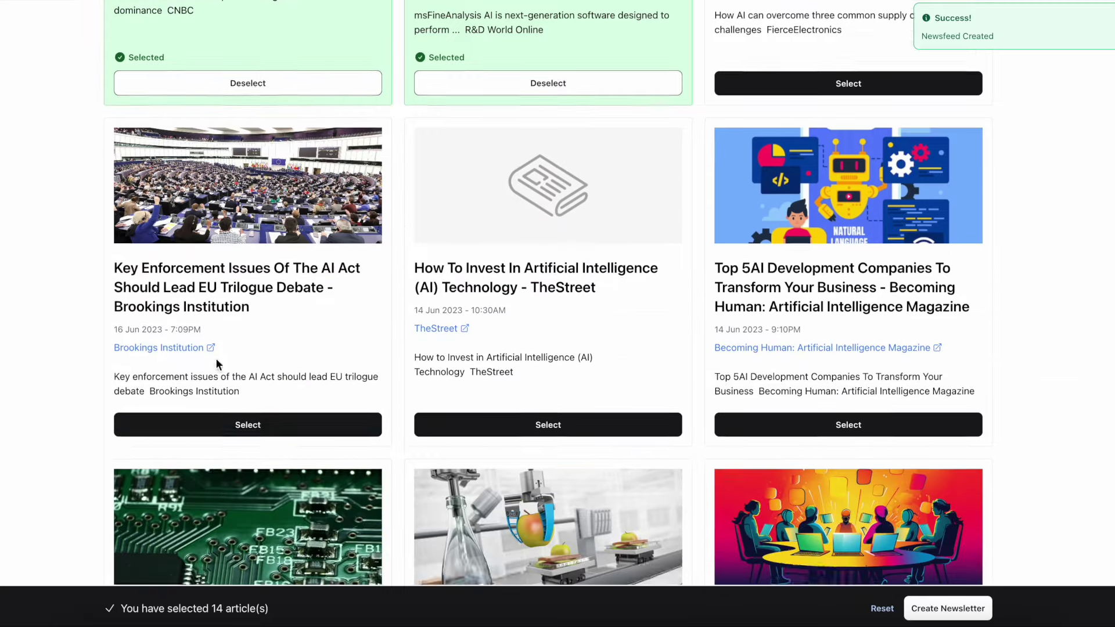
scroll(216, 358, "down", 3)
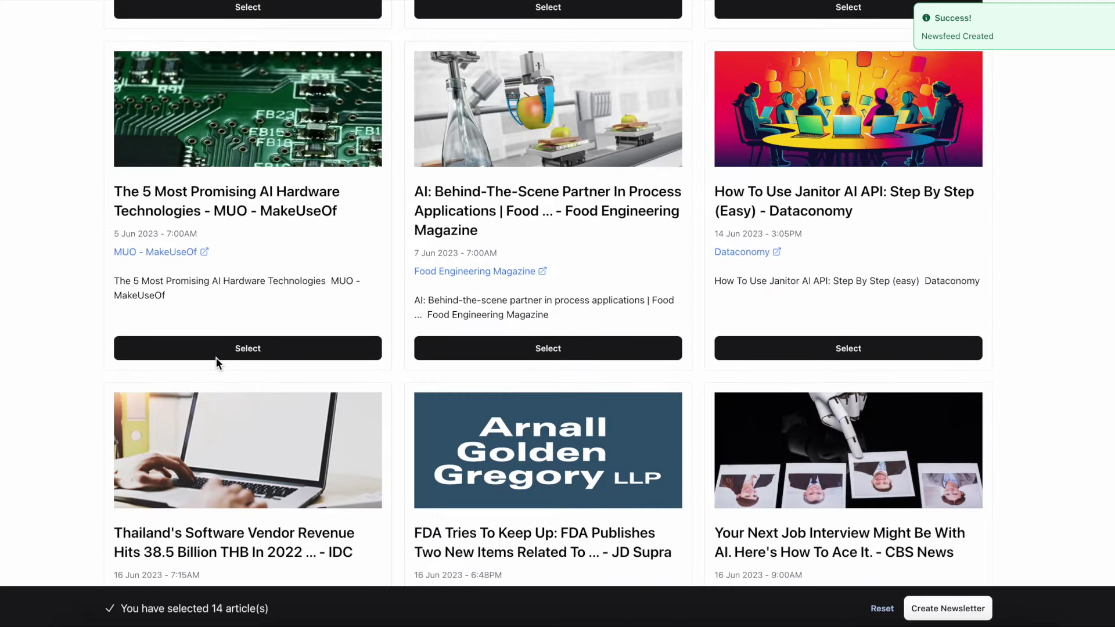
scroll(214, 357, "down", 1)
scroll(630, 373, "up", 6)
scroll(660, 416, "down", 2)
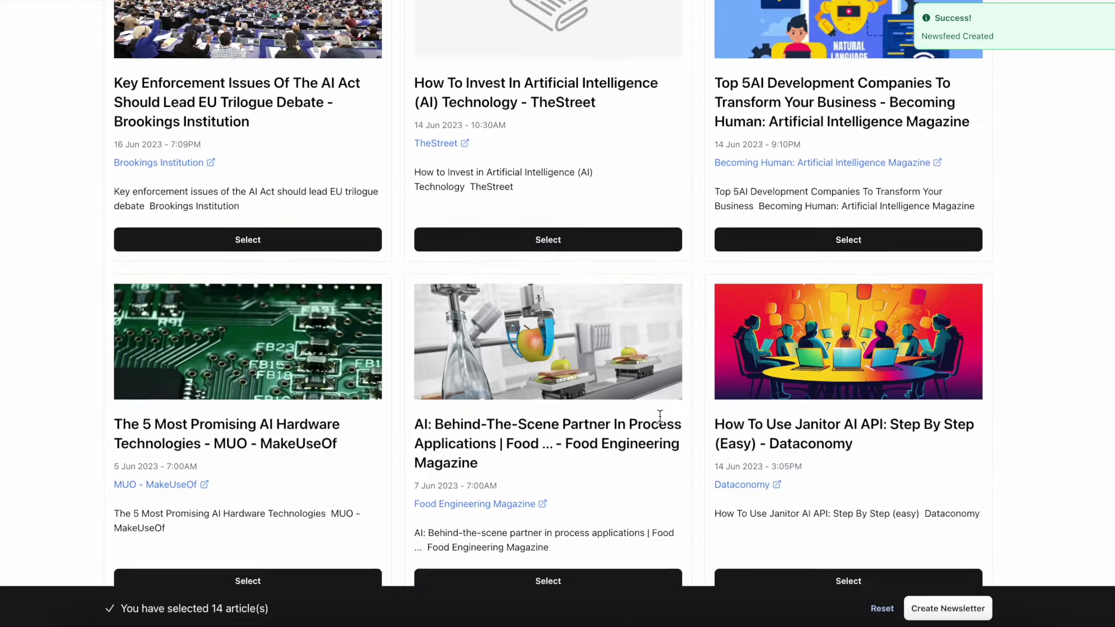
scroll(660, 416, "down", 2)
left_click(782, 469)
Select the Security Boulevard article on 10 AI tools every software developer should be using.
scroll(634, 351, "down", 5)
scroll(635, 356, "down", 6)
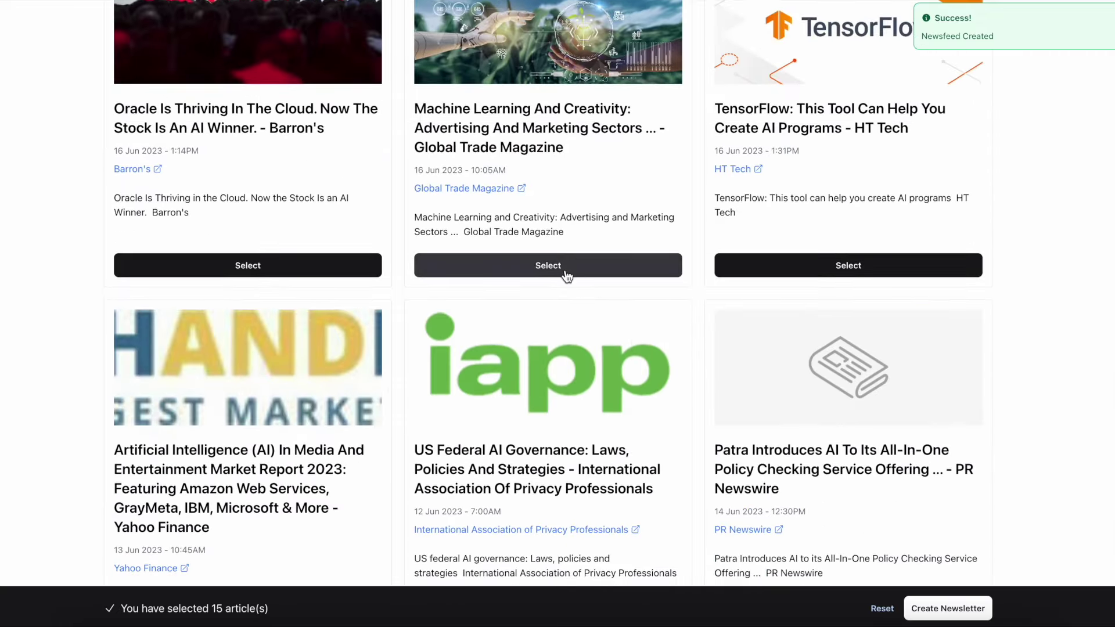
scroll(568, 269, "down", 12)
scroll(565, 270, "down", 3)
scroll(565, 268, "up", 3)
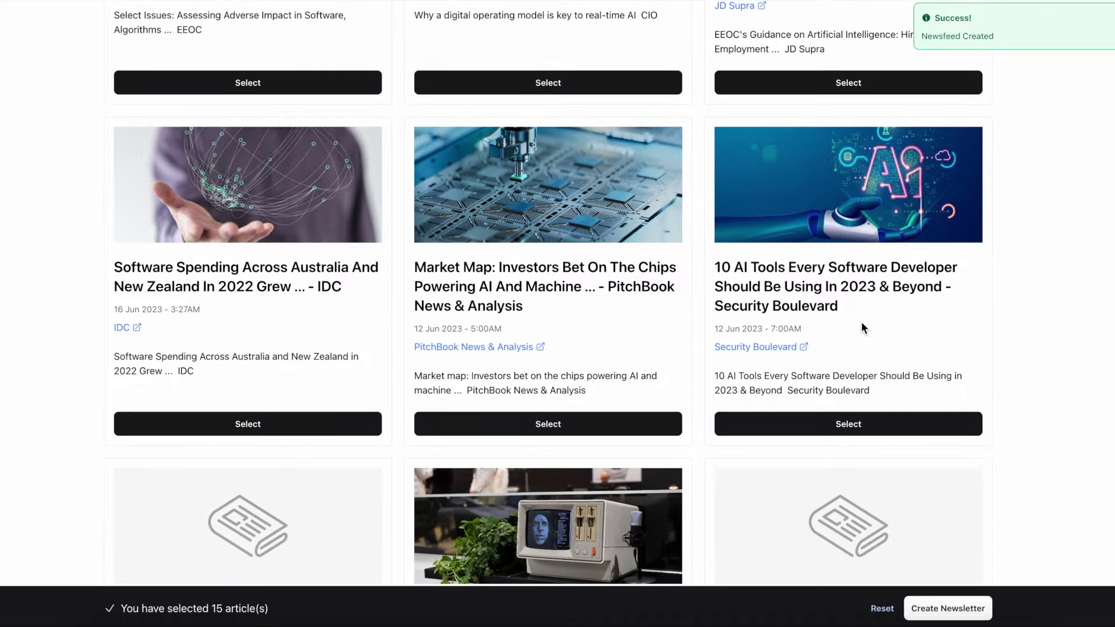
left_click(767, 425)
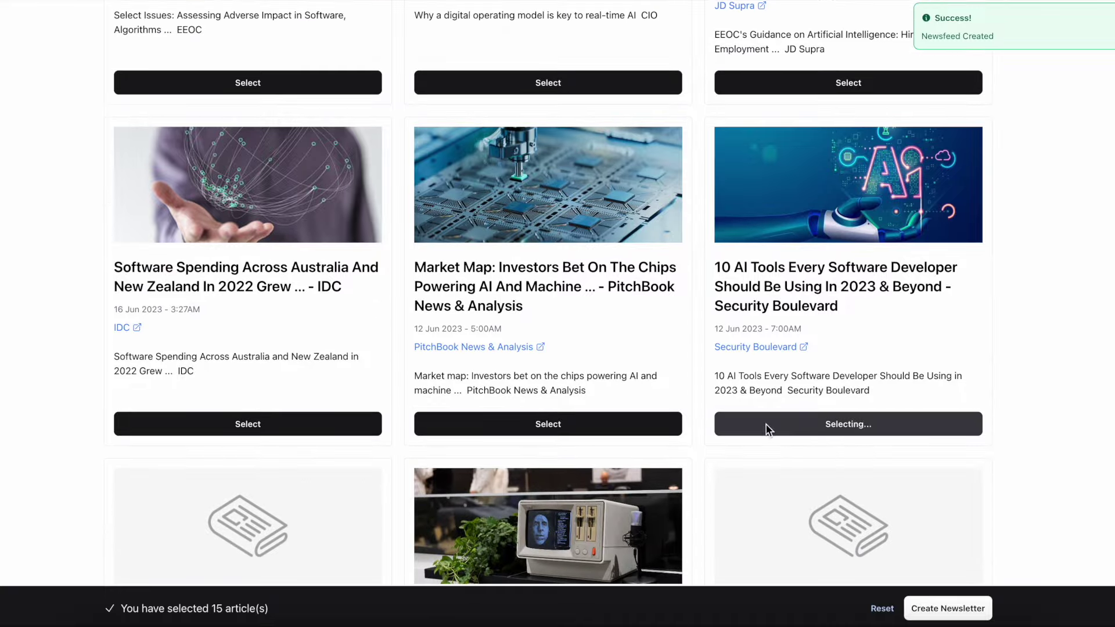
Select the Security Boulevard article on Valence Security using generative AI to secure SaaS apps.
scroll(555, 314, "down", 13)
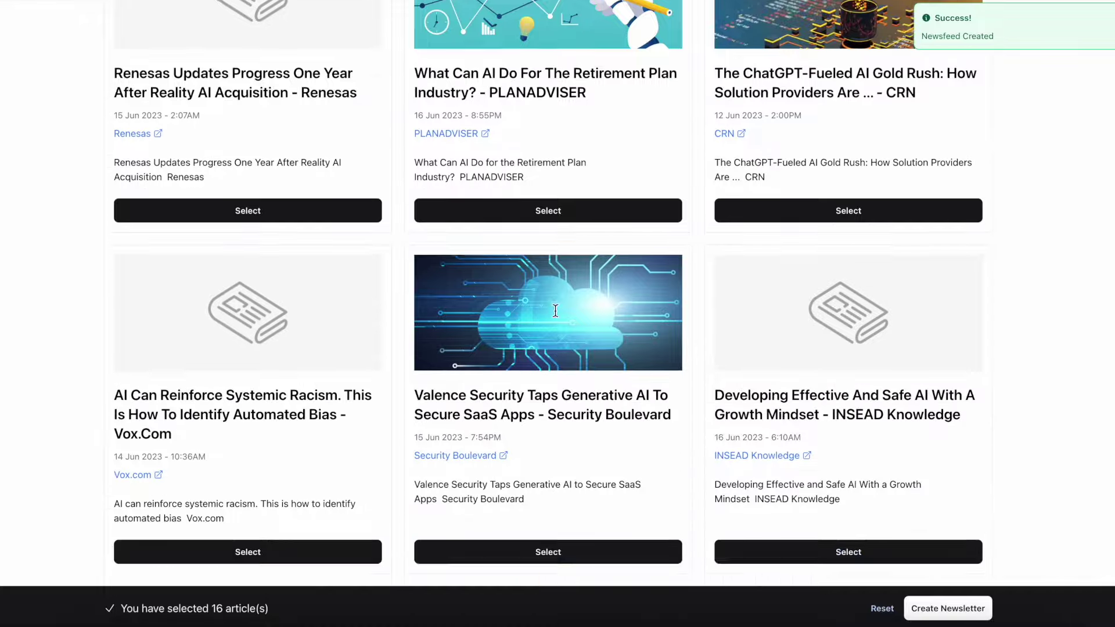
scroll(555, 311, "down", 2)
scroll(555, 311, "up", 1)
scroll(555, 311, "down", 3)
left_click(508, 383)
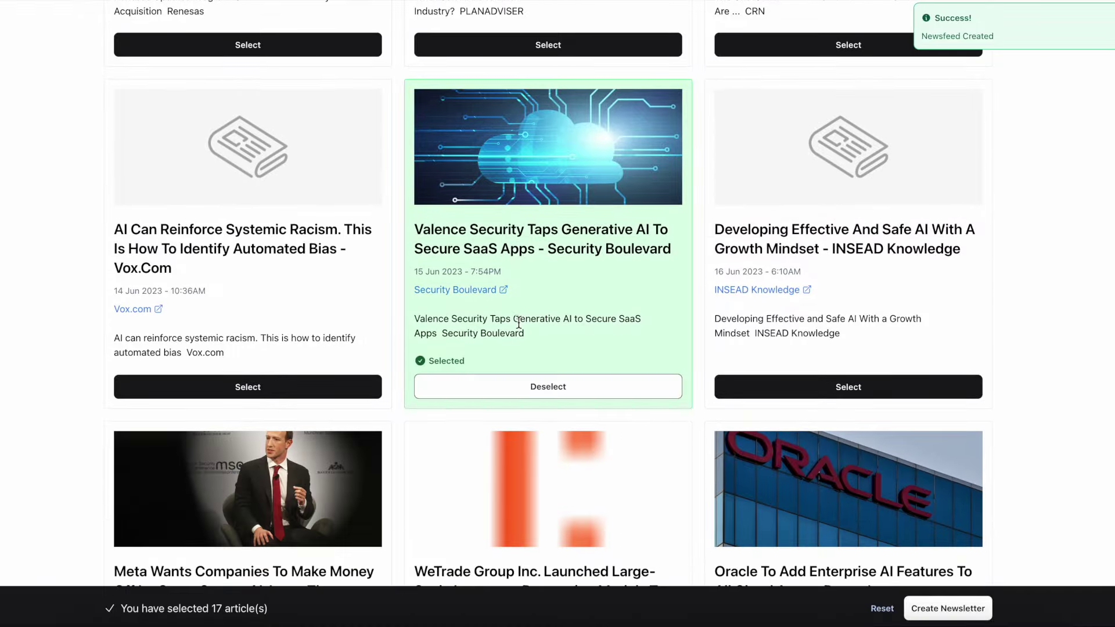
Change the newsfeed's topic to "DIY", preview the changes and browse the resulting articles.
scroll(518, 321, "down", 12)
scroll(518, 323, "down", 10)
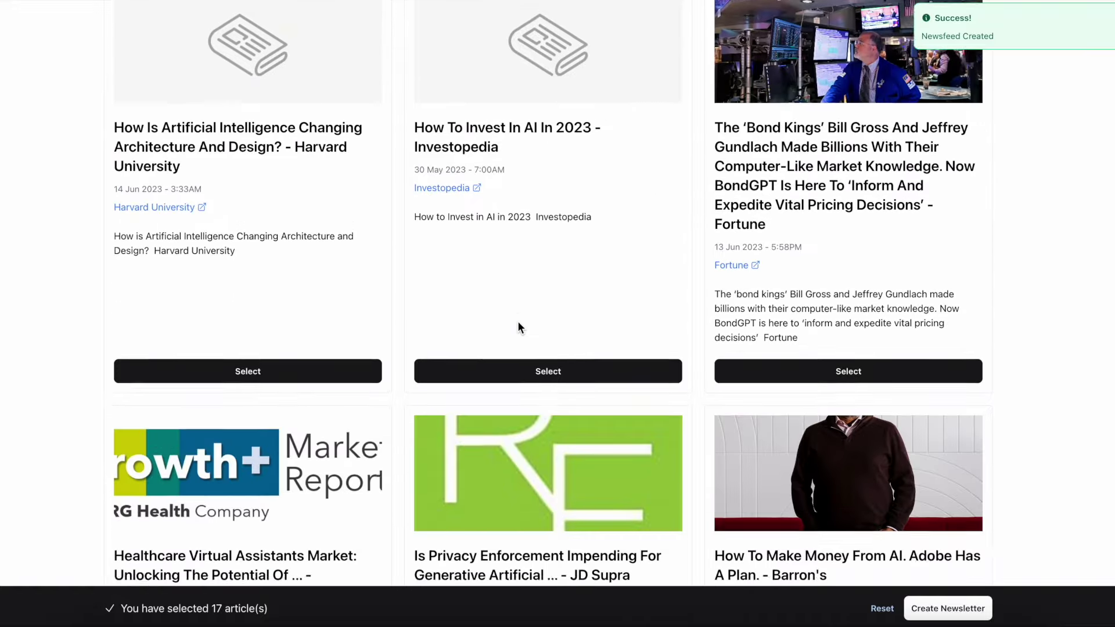
scroll(518, 320, "up", 20)
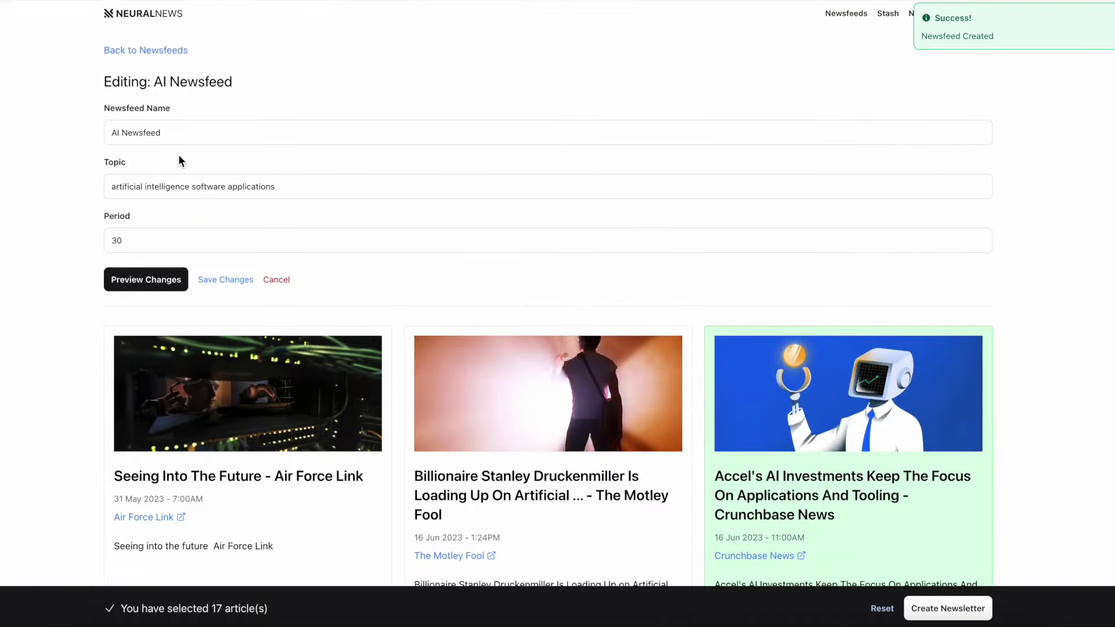
triple_click(201, 185)
type("DIY")
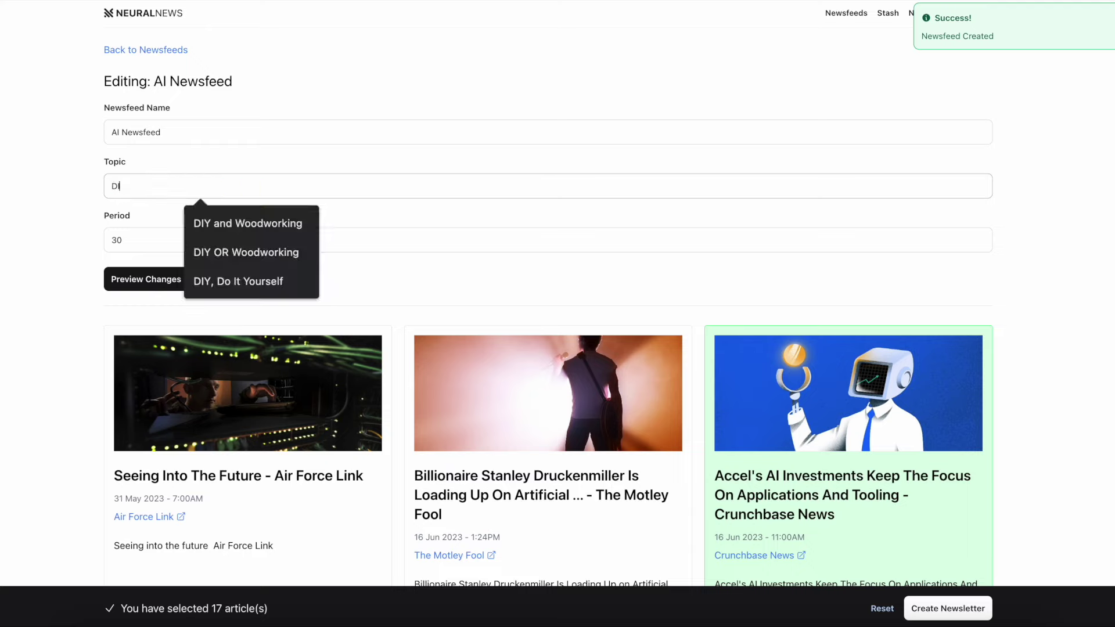
left_click(127, 279)
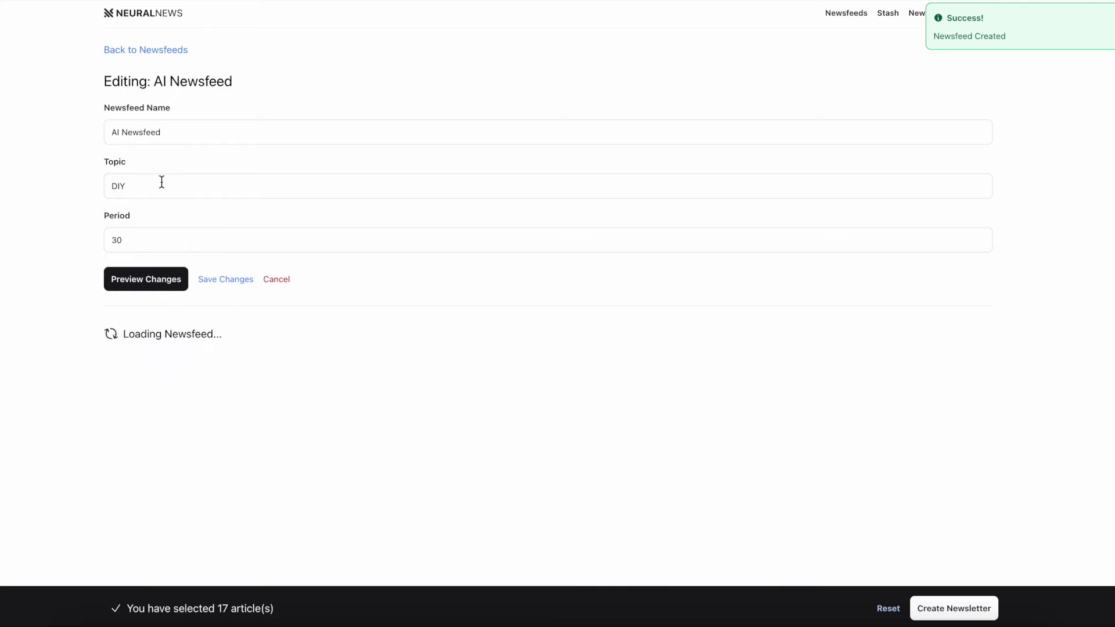
scroll(214, 398, "down", 9)
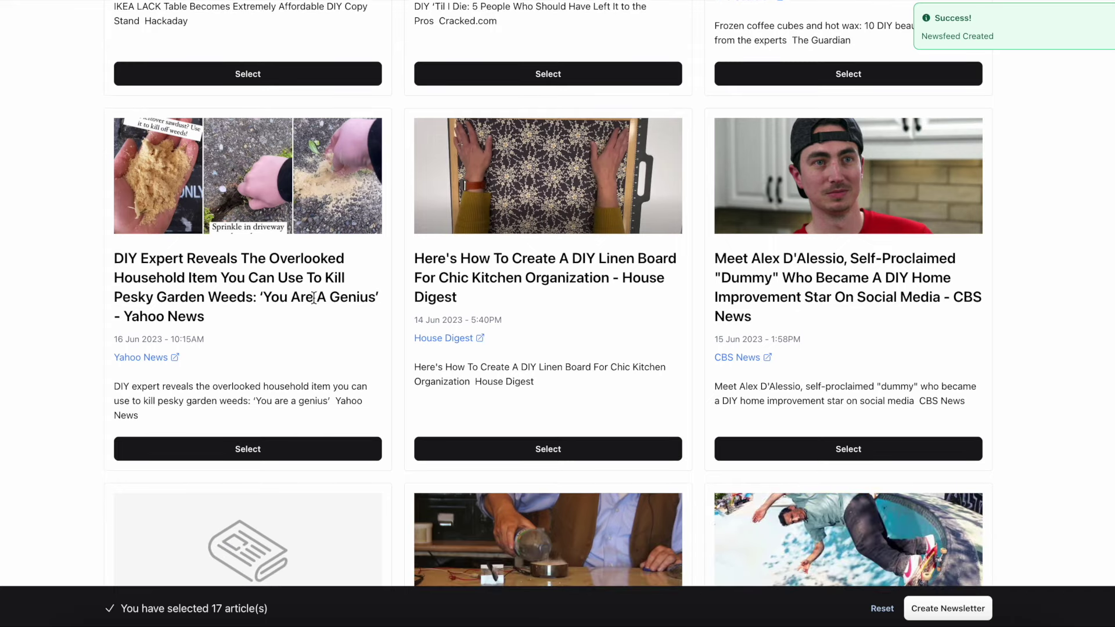
scroll(528, 279, "down", 1)
scroll(528, 279, "down", 9)
scroll(529, 279, "up", 8)
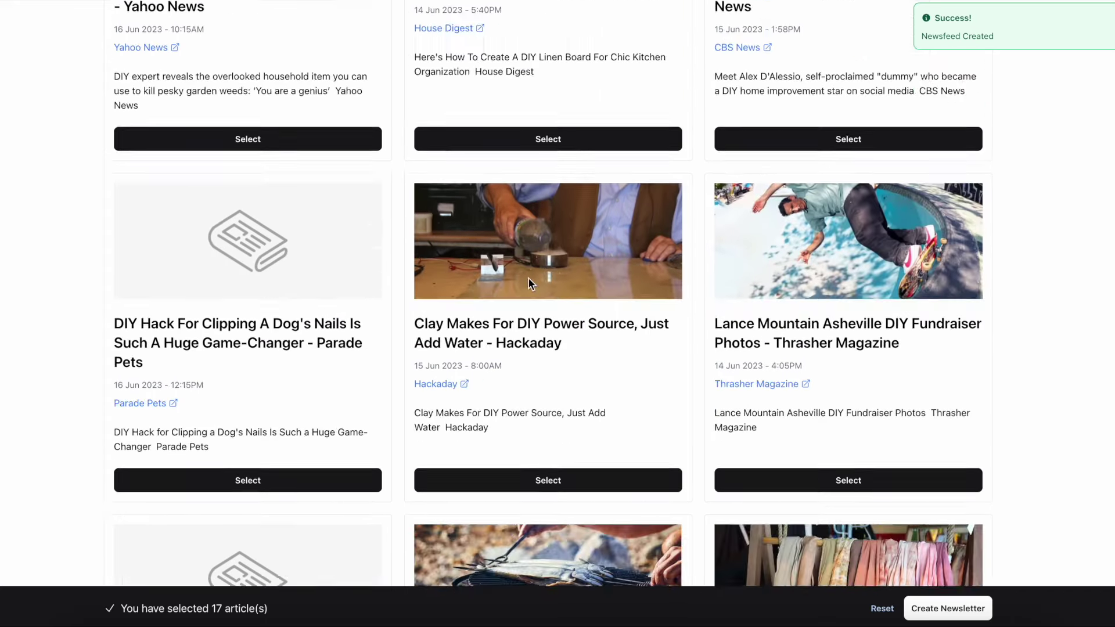
Change the newsfeed's topic to "construction" and save the changes.
scroll(529, 278, "up", 12)
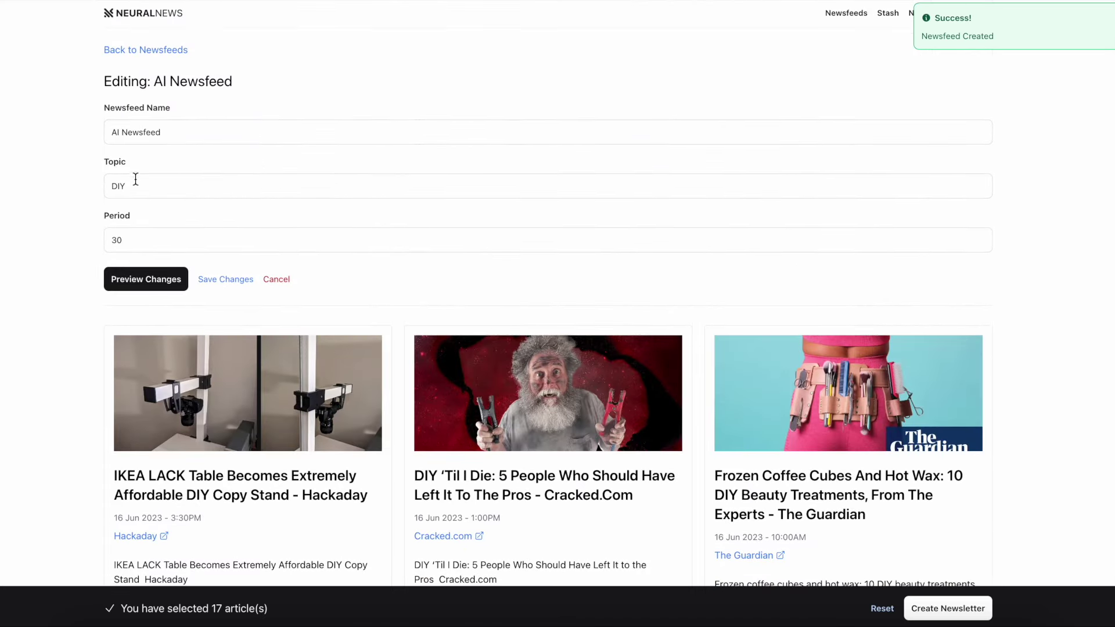
double_click(135, 179)
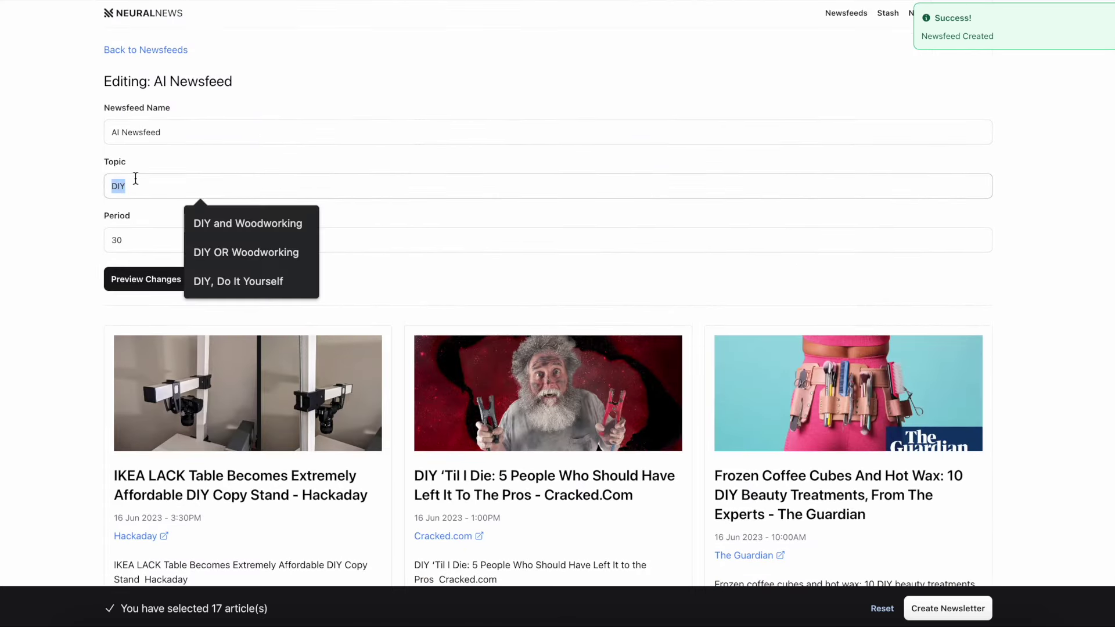
type("consutruction")
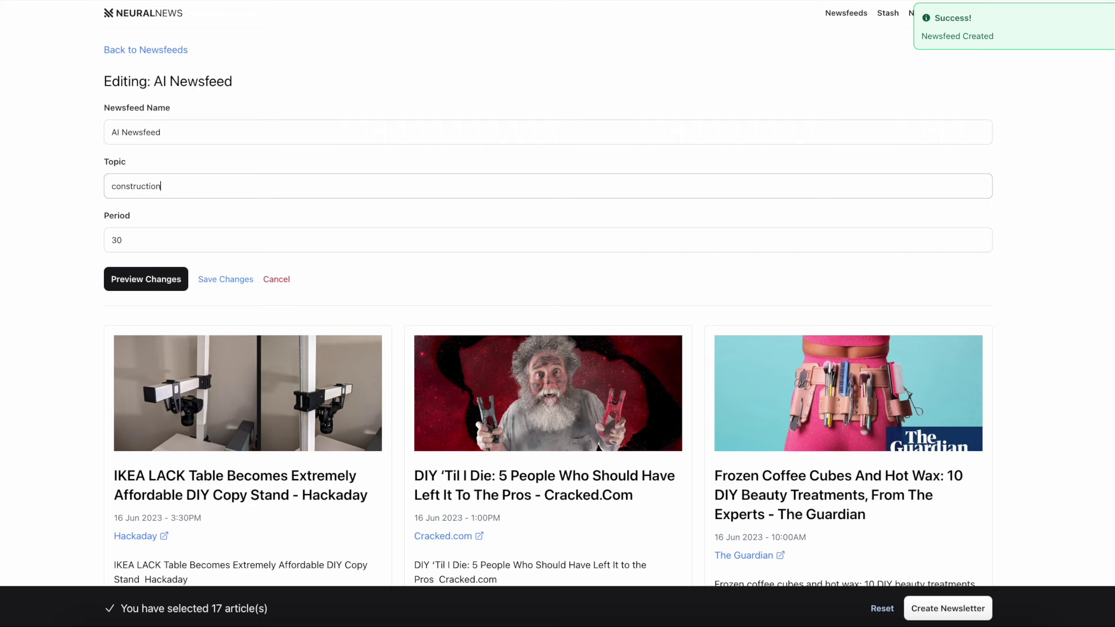
key("Return")
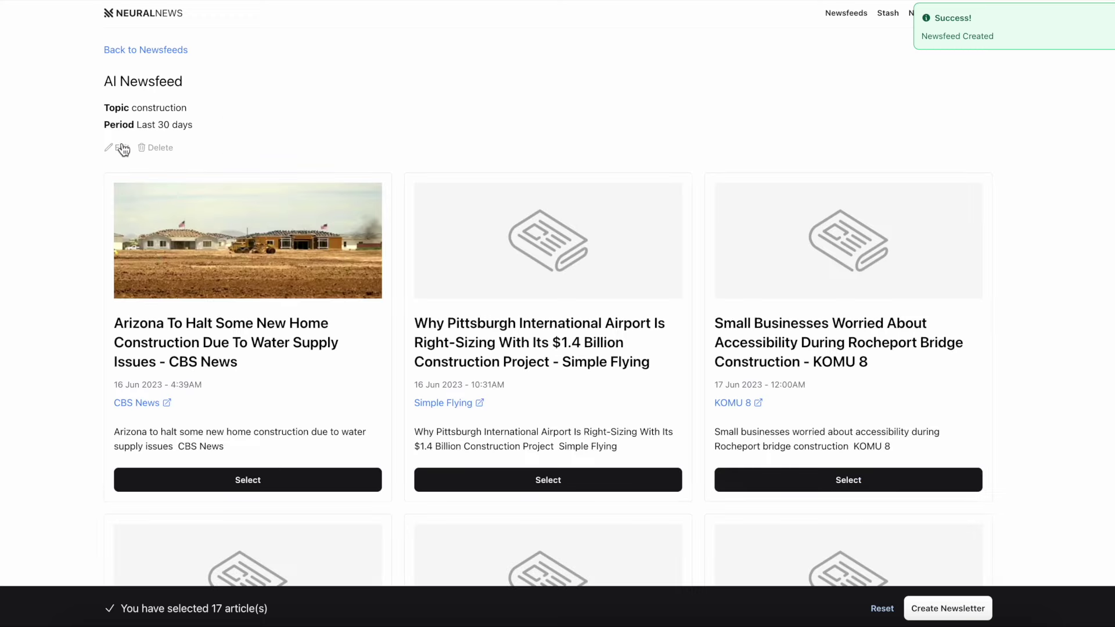
Edit the newsfeed again, change its topic to "jiu jitsu" and preview the resulting articles.
left_click(115, 148)
double_click(158, 192)
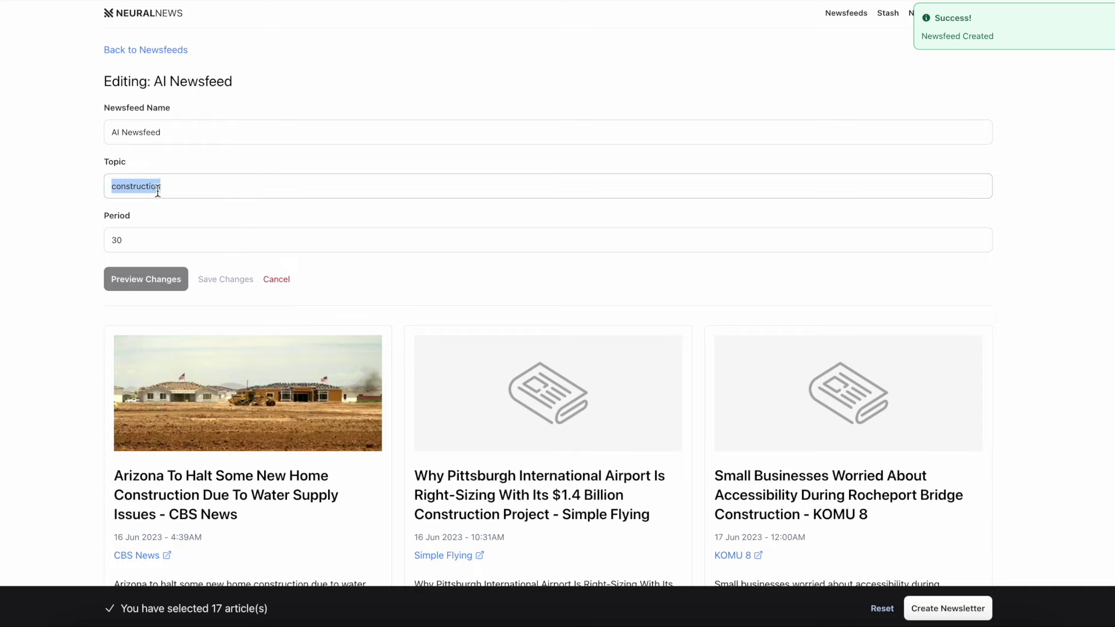
type("jiu jitsu")
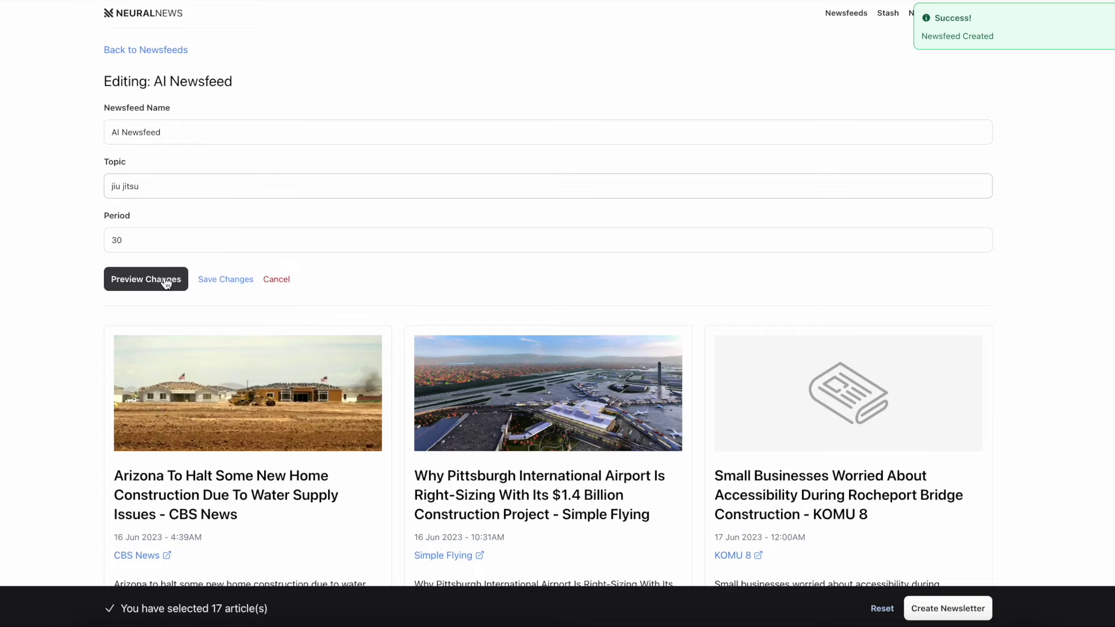
left_click(163, 279)
scroll(353, 399, "down", 1)
scroll(353, 400, "down", 4)
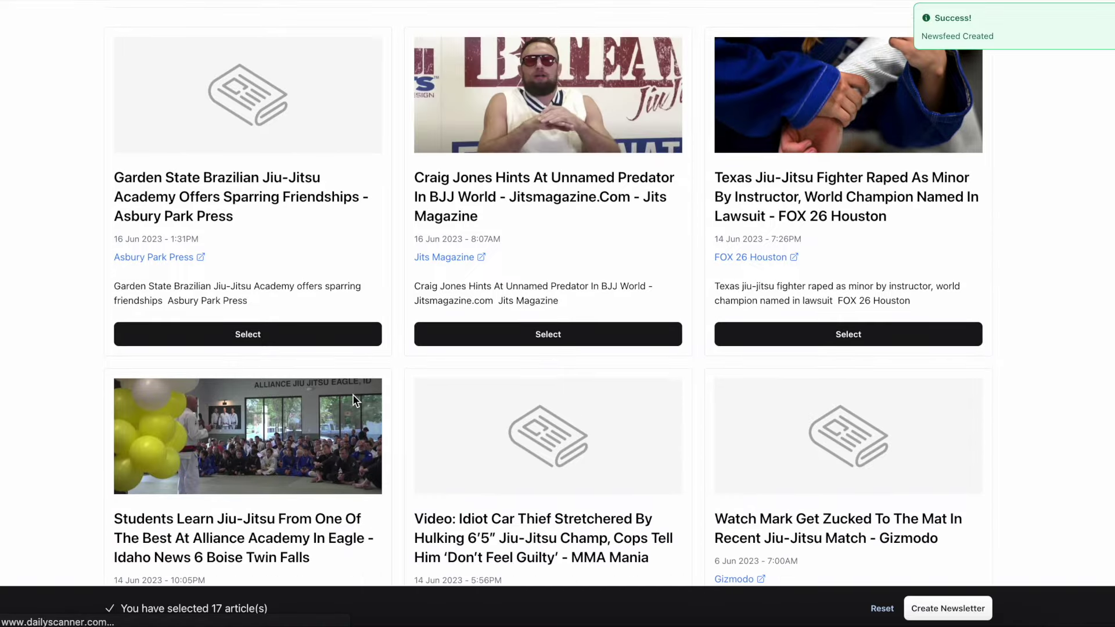
scroll(353, 396, "up", 6)
scroll(356, 395, "down", 1)
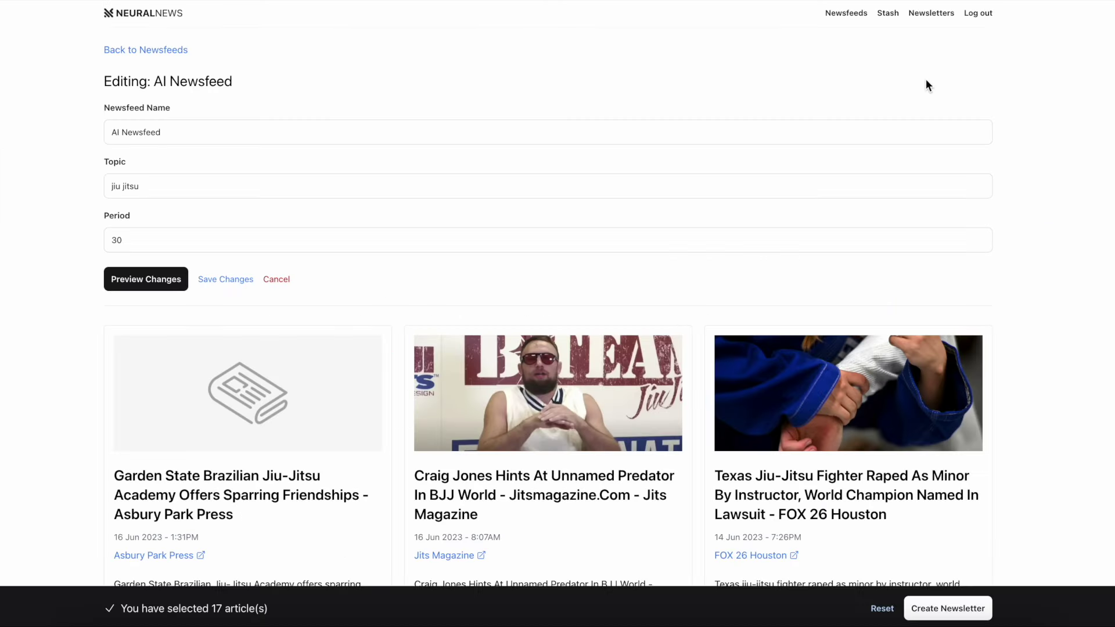
left_click(889, 14)
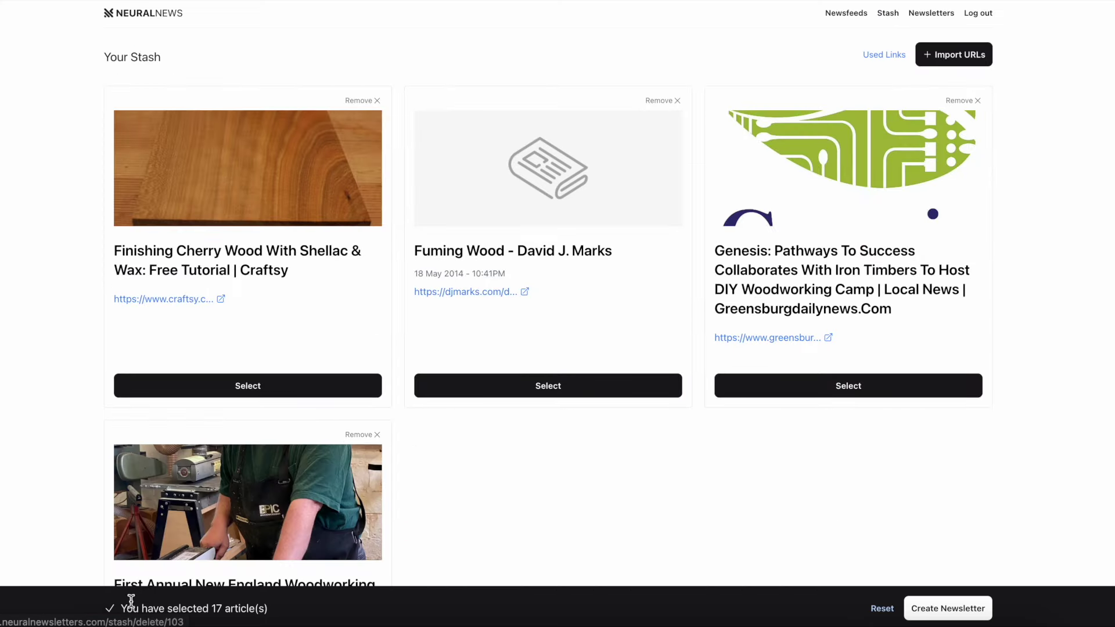
left_click(944, 56)
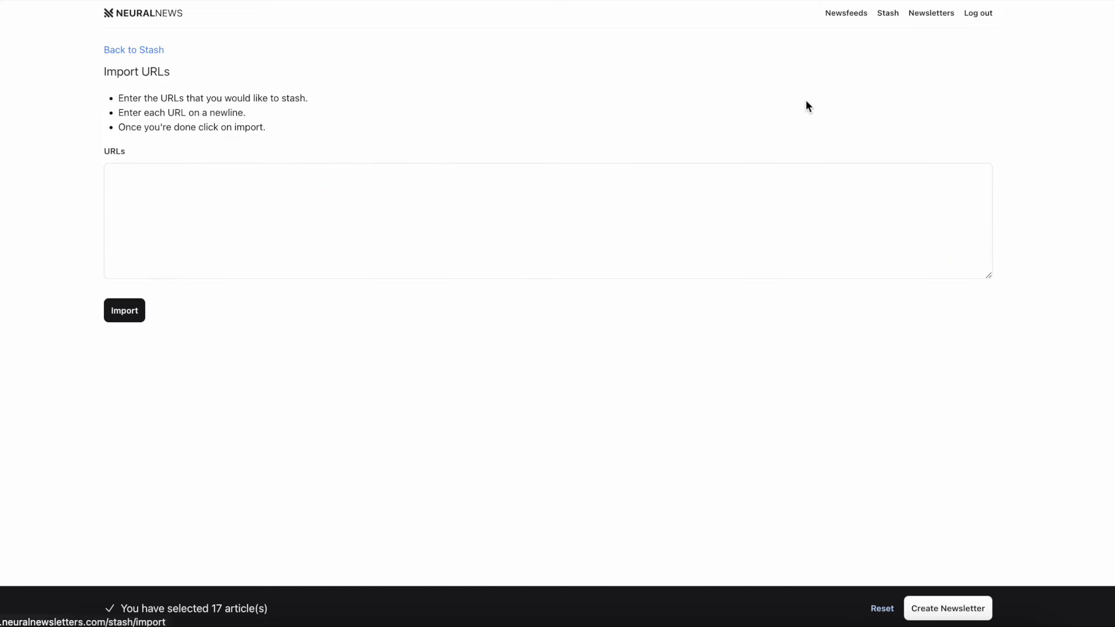
left_click(351, 182)
type("https://techcrunch.com/2023/06/15/chatgpt-prompts-how-to-optimize-for-sales-marketing-writing-and-more/")
left_click(125, 310)
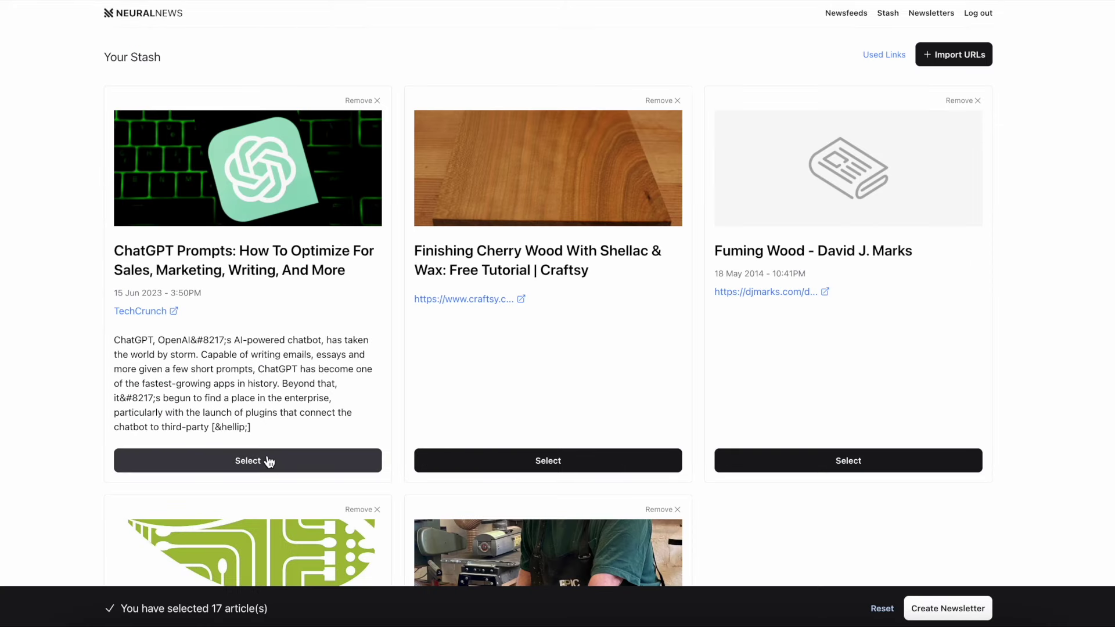
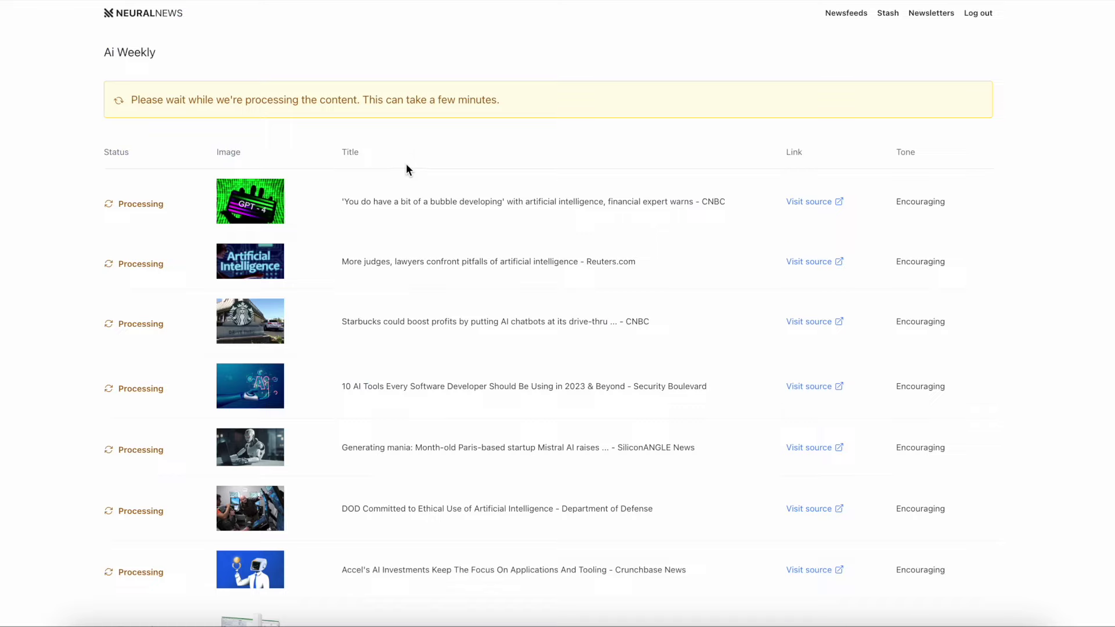
Check the processing status of all the articles in the Ai Weekly newsletter.
scroll(406, 169, "up", 10)
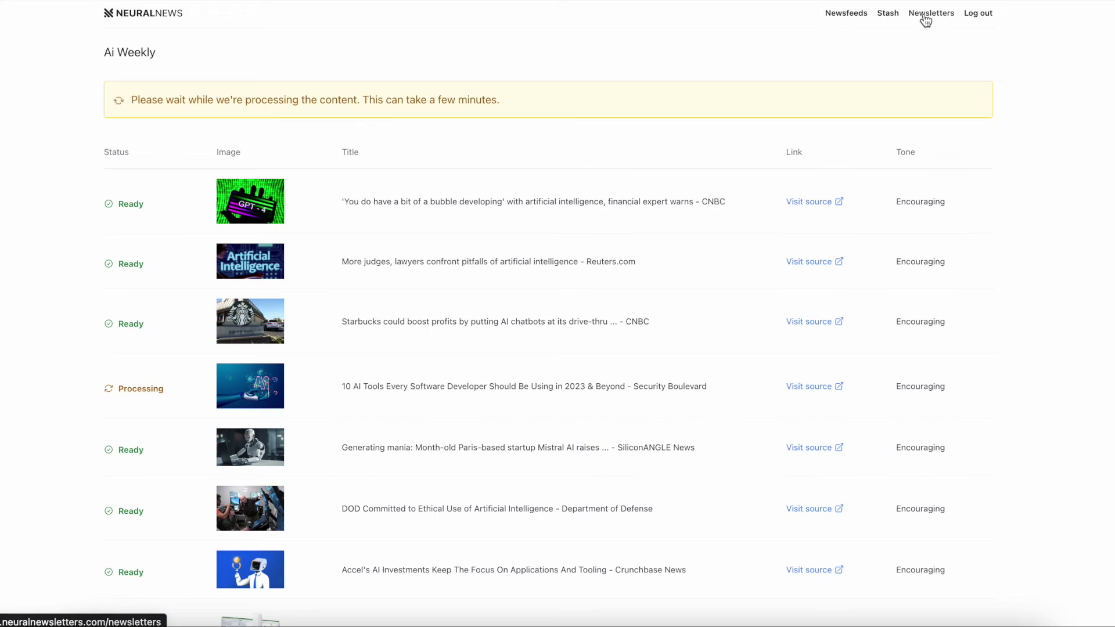
scroll(489, 293, "down", 10)
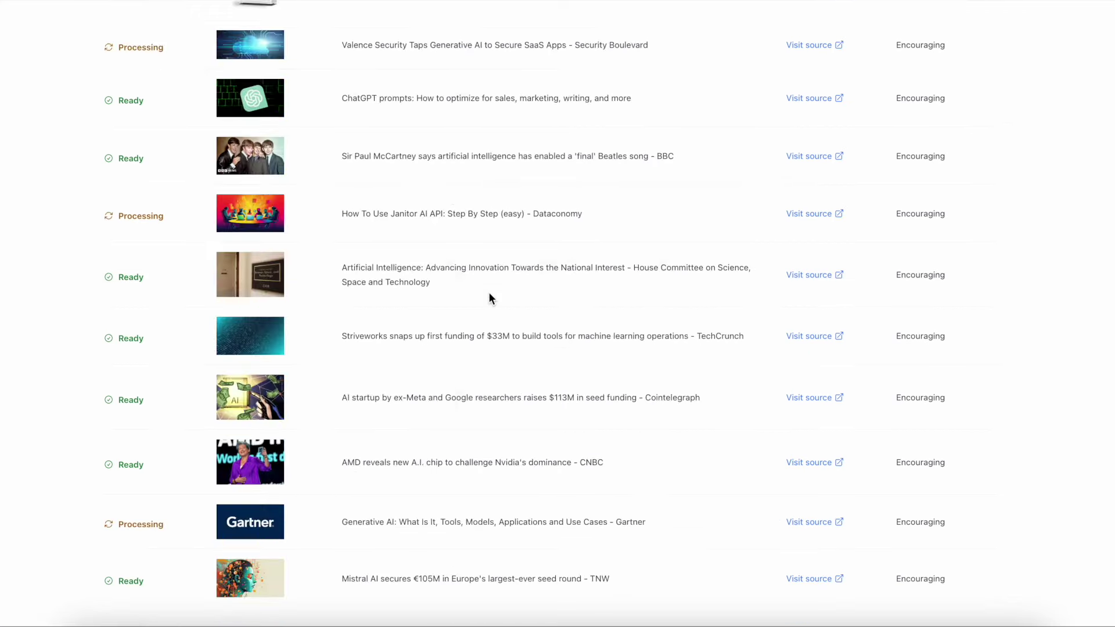
scroll(490, 293, "up", 10)
scroll(489, 293, "down", 10)
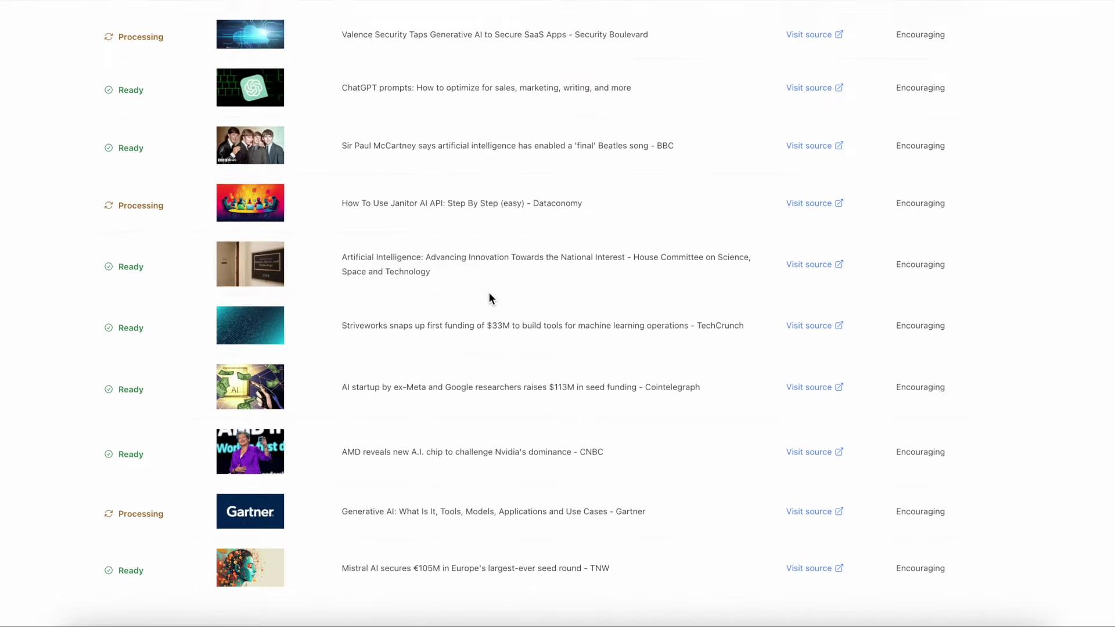
scroll(490, 296, "up", 10)
scroll(490, 297, "down", 5)
scroll(489, 299, "down", 3)
scroll(489, 299, "up", 1)
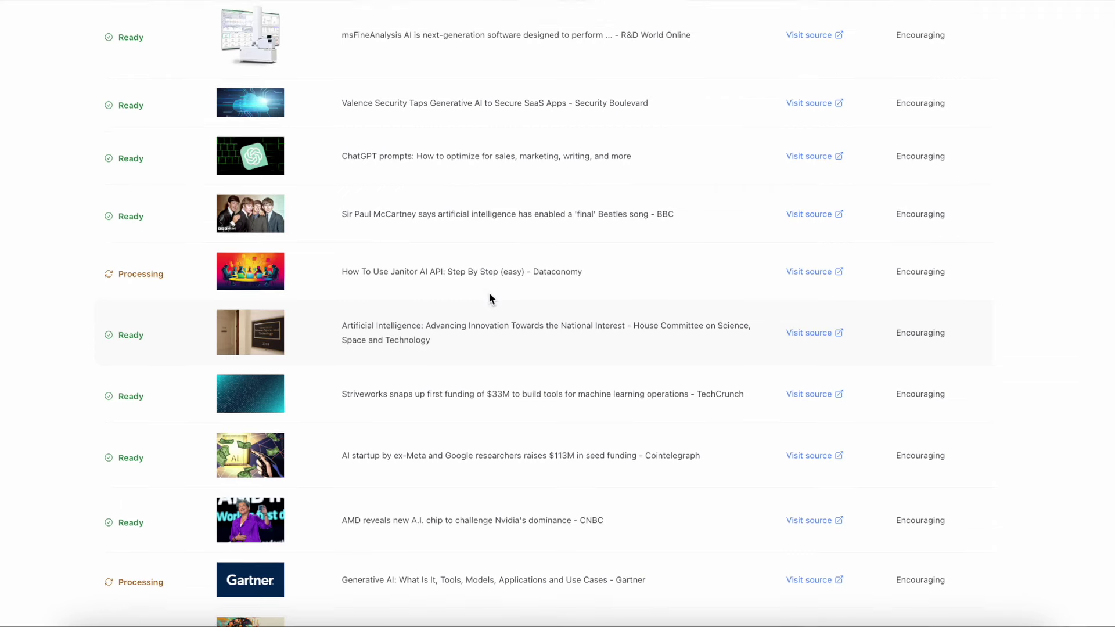
scroll(489, 299, "down", 1)
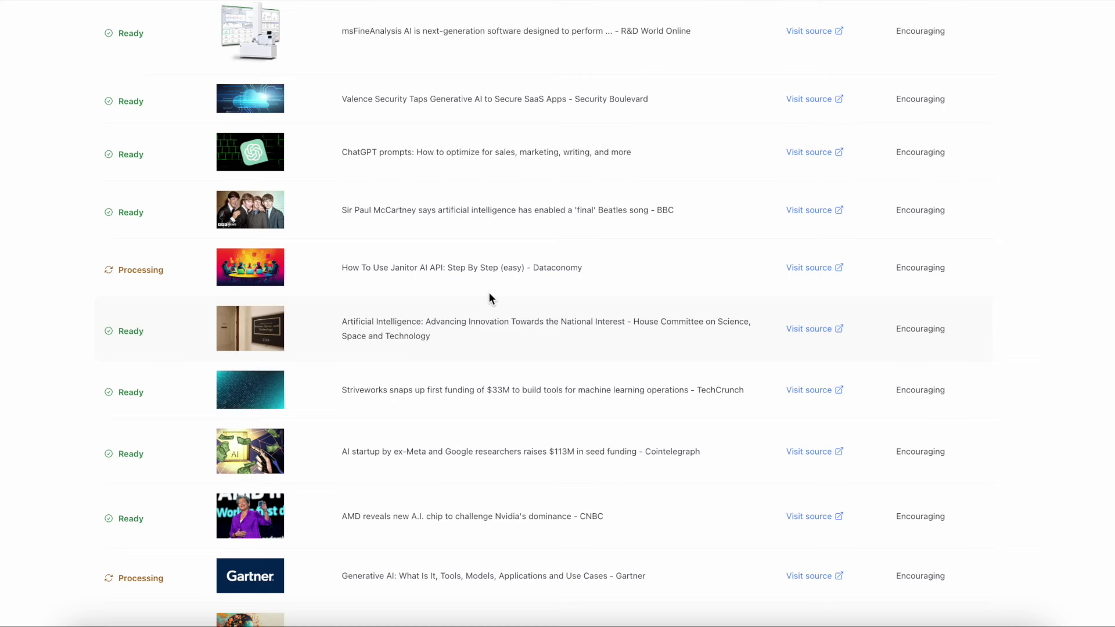
scroll(490, 293, "down", 1)
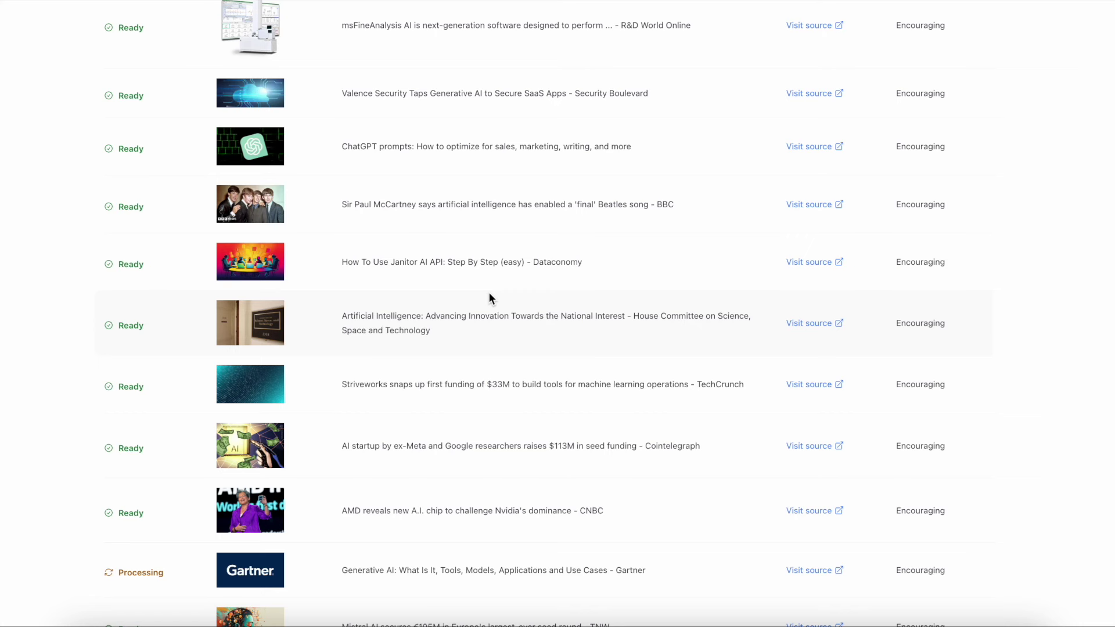
scroll(489, 299, "down", 1)
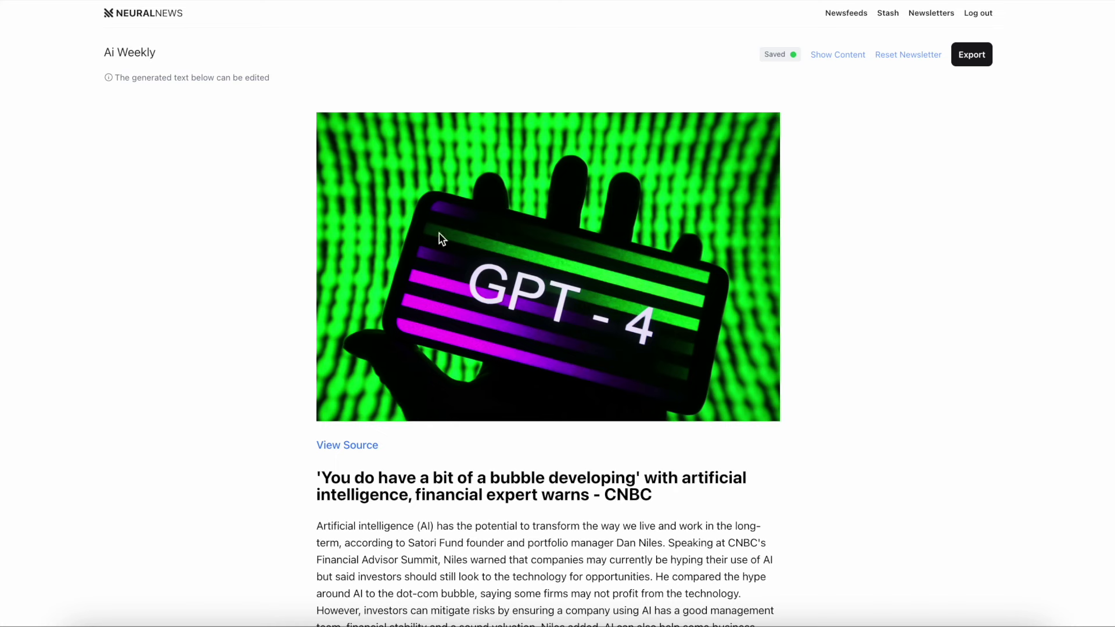
Look over the first generated article and move its GPT-4 image below the summary paragraph.
left_click(532, 184)
scroll(381, 416, "down", 5)
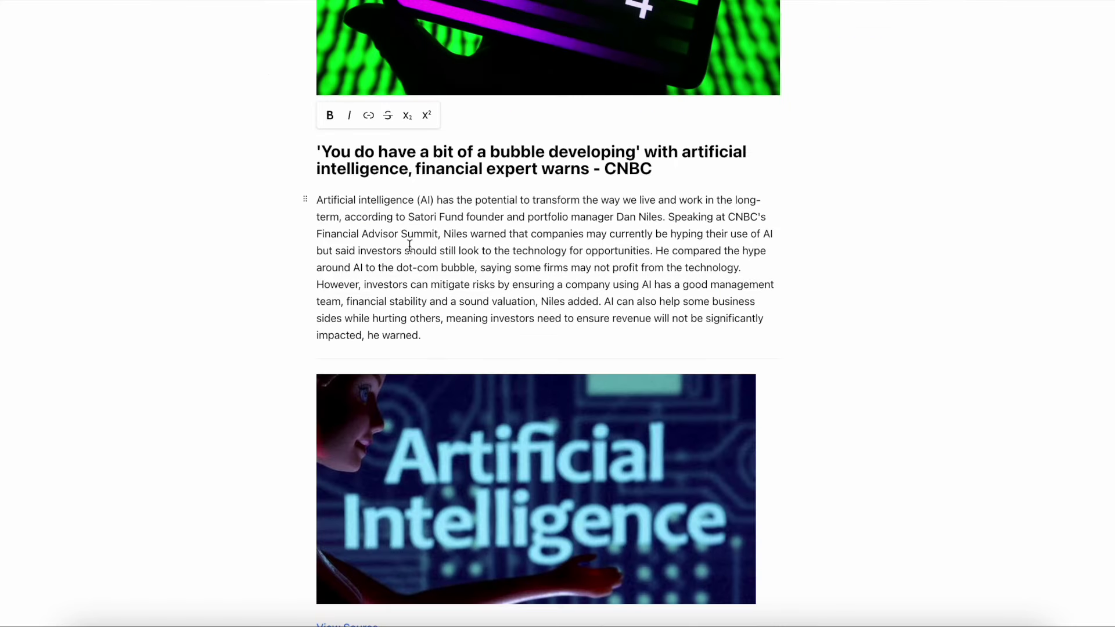
scroll(428, 257, "down", 3)
scroll(411, 249, "up", 2)
scroll(412, 248, "up", 5)
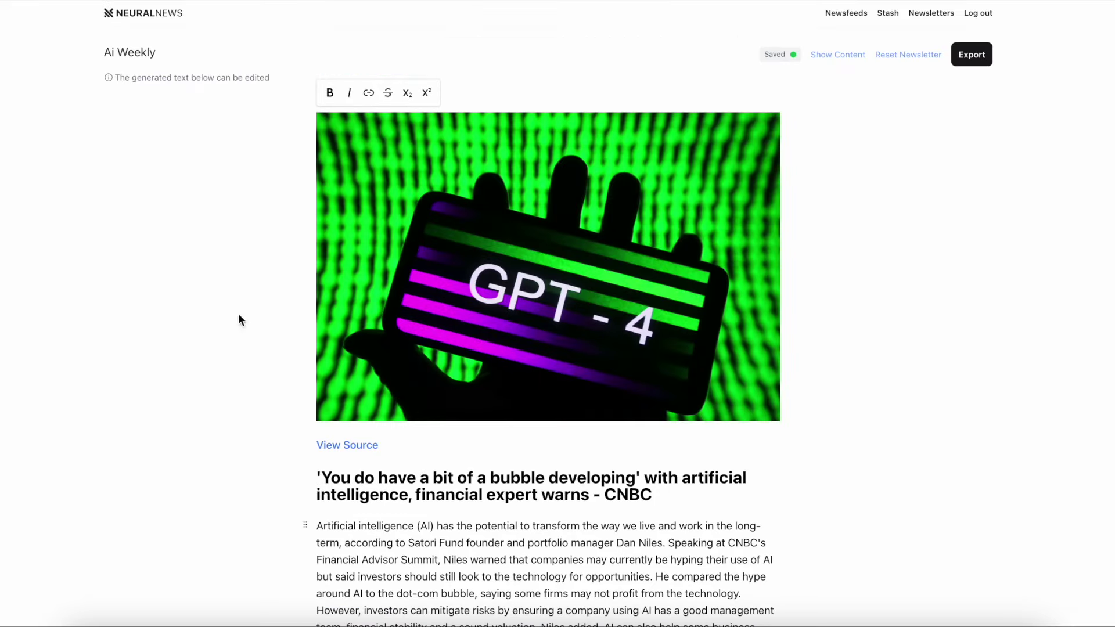
left_click_drag(530, 197, 526, 595)
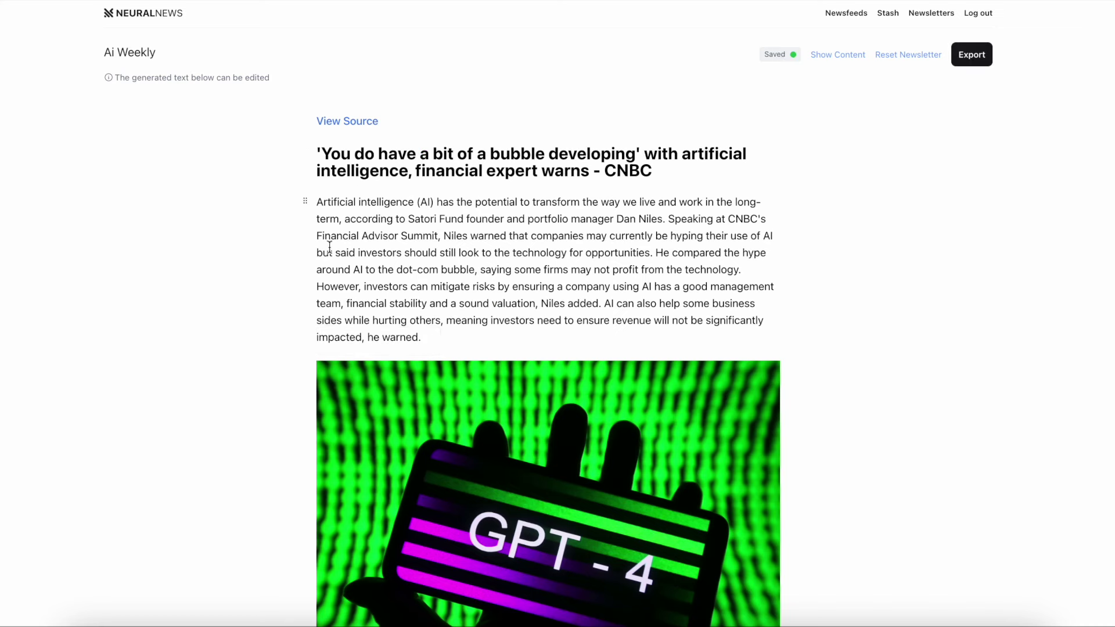
Move the first article's headline below the GPT-4 image and its summary paragraph below the headline.
scroll(323, 474, "down", 6)
scroll(334, 282, "up", 7)
left_click_drag(306, 154, 385, 234)
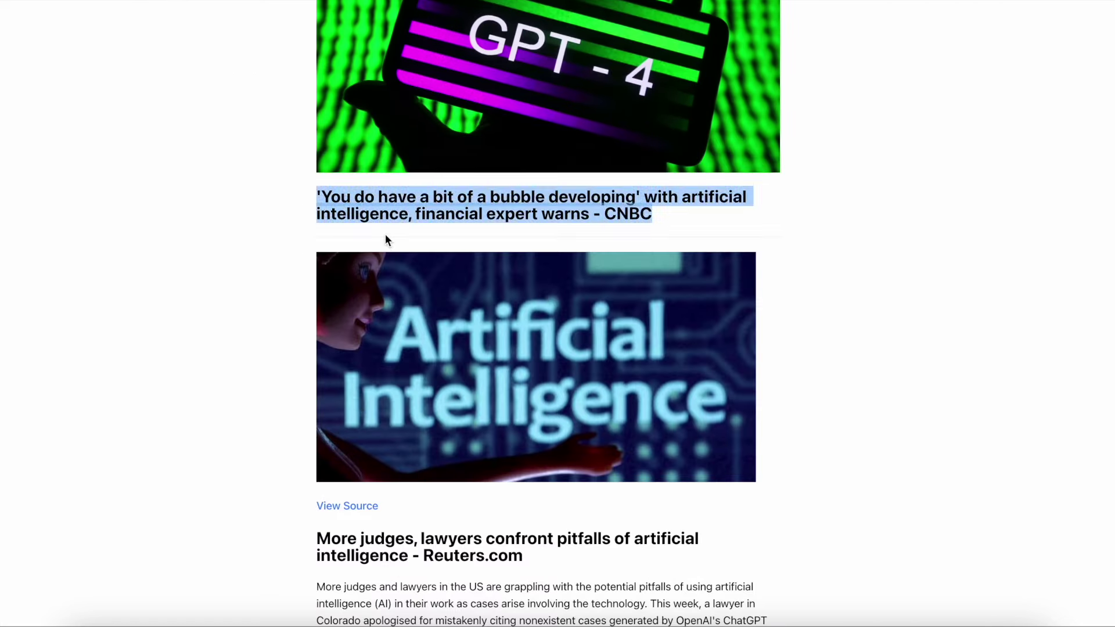
scroll(504, 230, "up", 8)
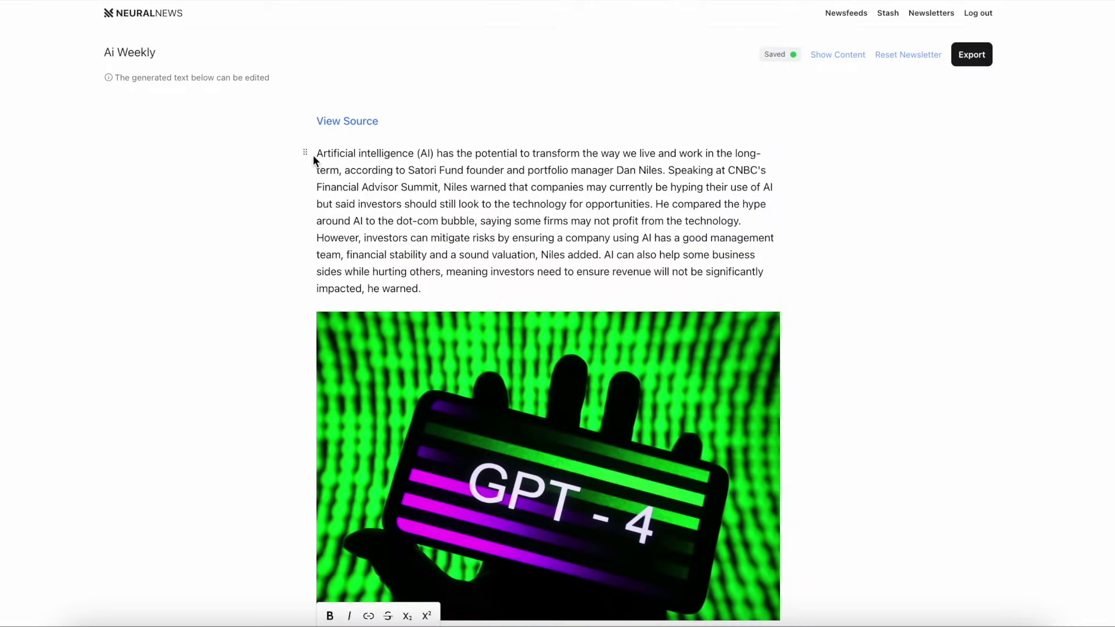
scroll(349, 157, "down", 9)
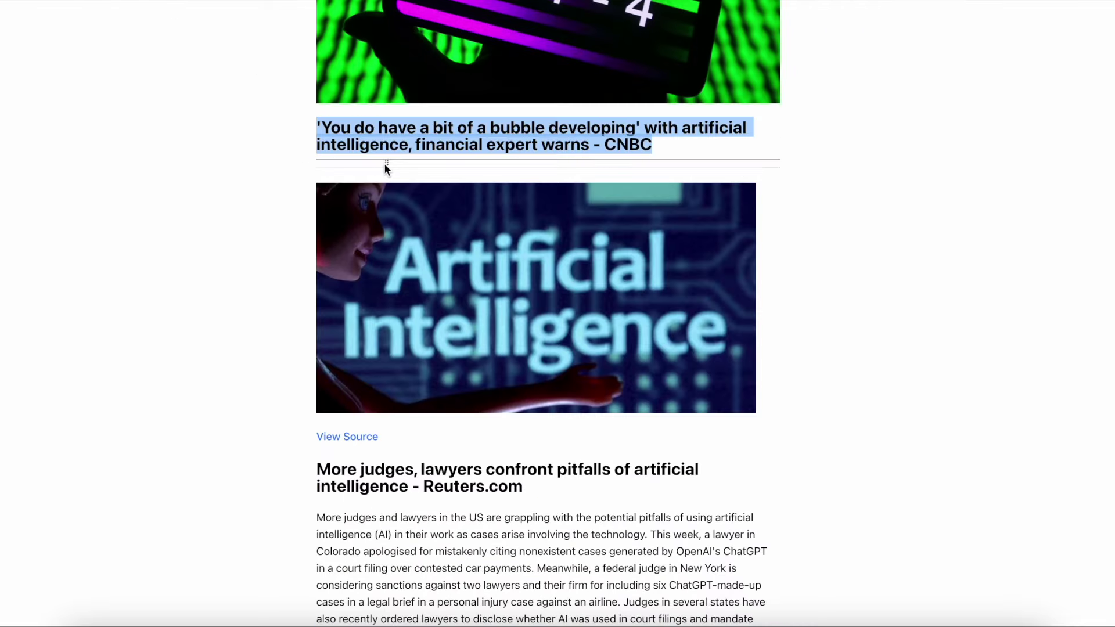
left_click_drag(384, 168, 398, 172)
Move the first article's View Source link below its summary paragraph.
scroll(824, 153, "up", 9)
left_click(273, 93)
left_click_drag(307, 119, 334, 351)
scroll(317, 232, "down", 6)
Insert a blockquote reading "Hi there" below the first article's summary paragraph, followed by a horizontal rule.
left_click(456, 300)
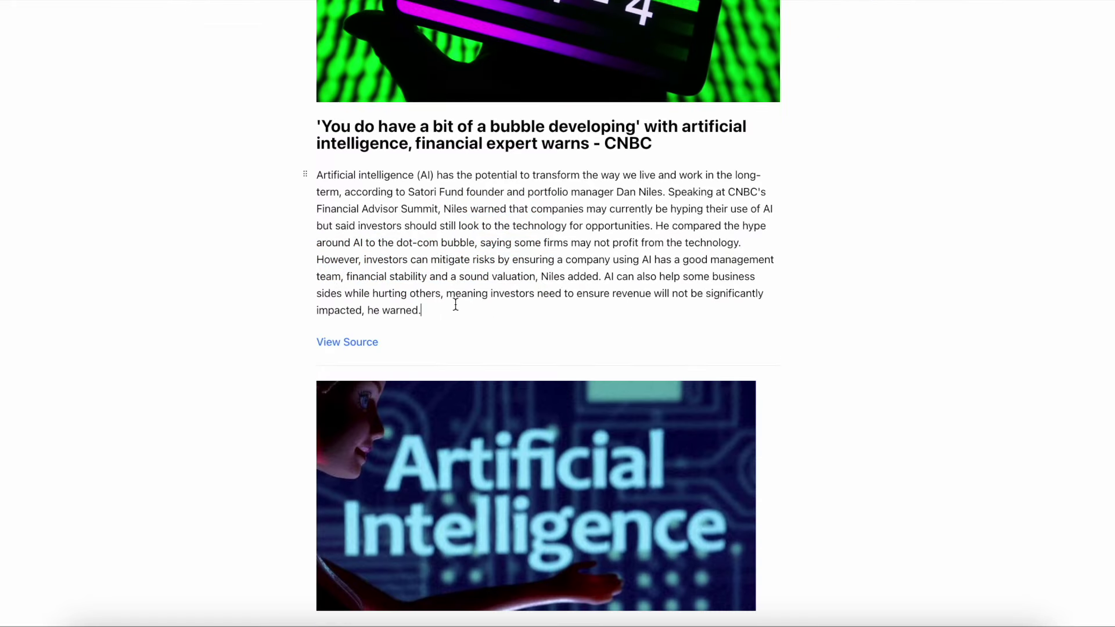
key("Return")
type("/")
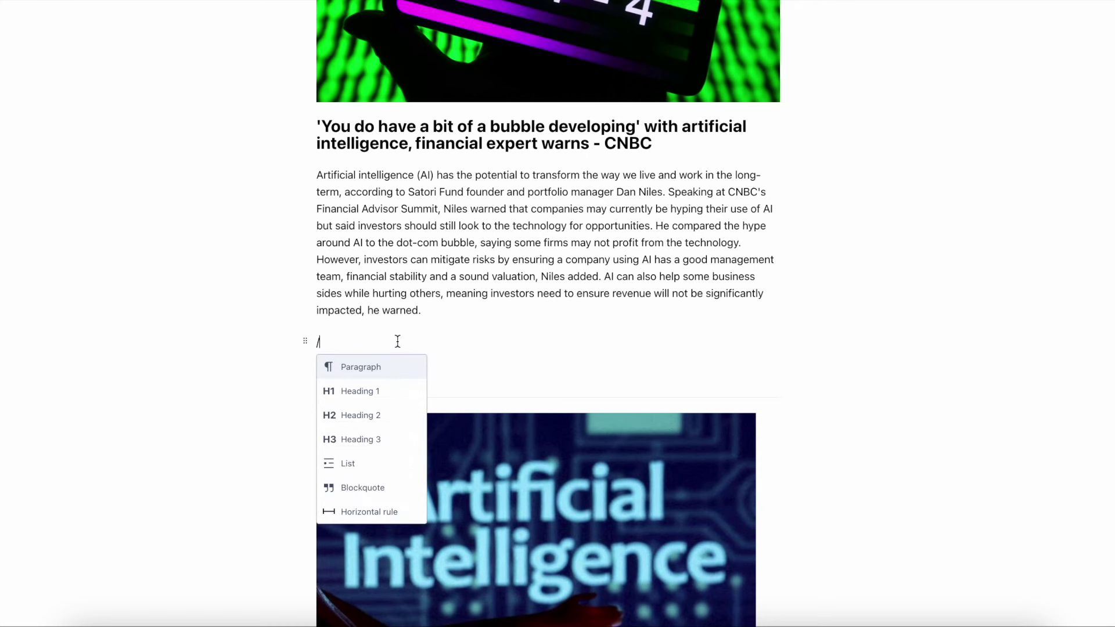
left_click(355, 488)
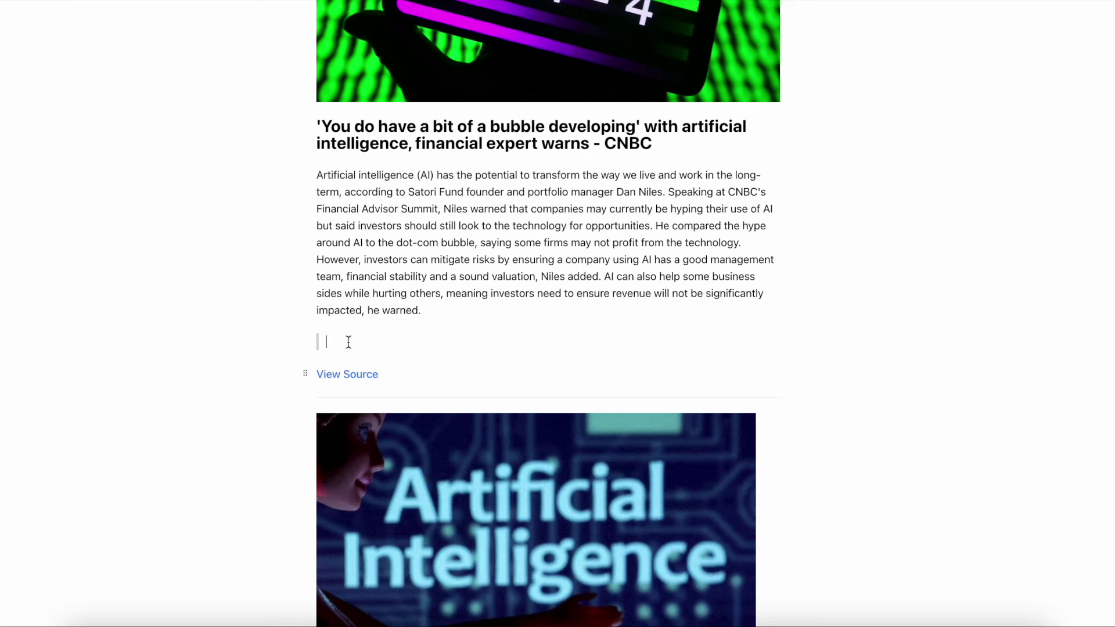
type("Hi there")
key("Return")
type("/")
left_click(386, 546)
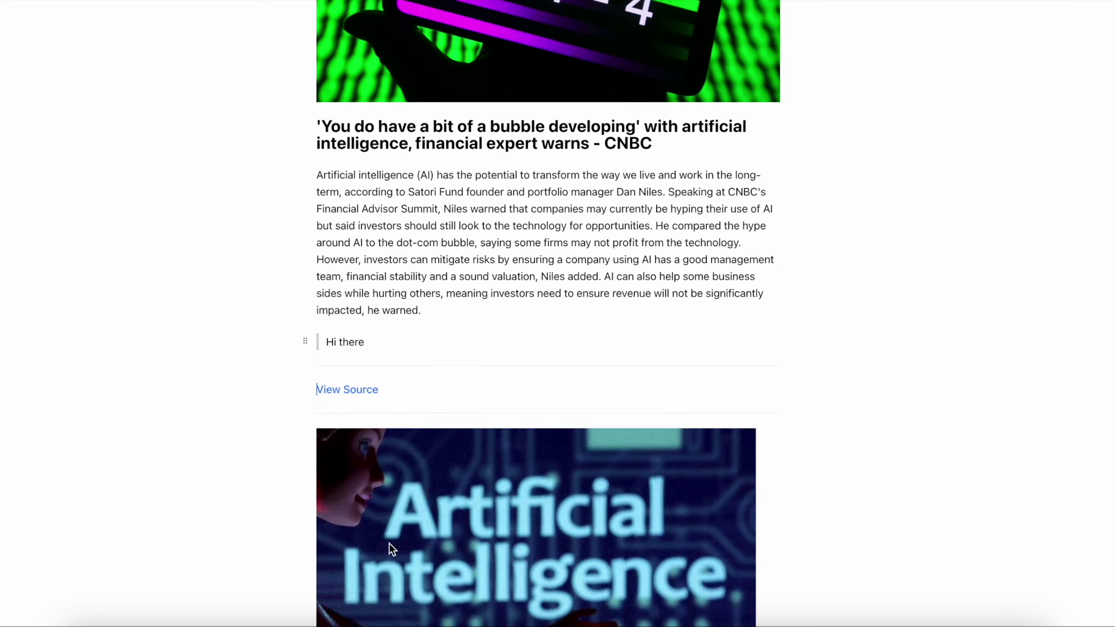
Add a bulleted list with the items "List 1", "List 2" and "List 3" above the first article's View Source link.
key("Return")
type("/")
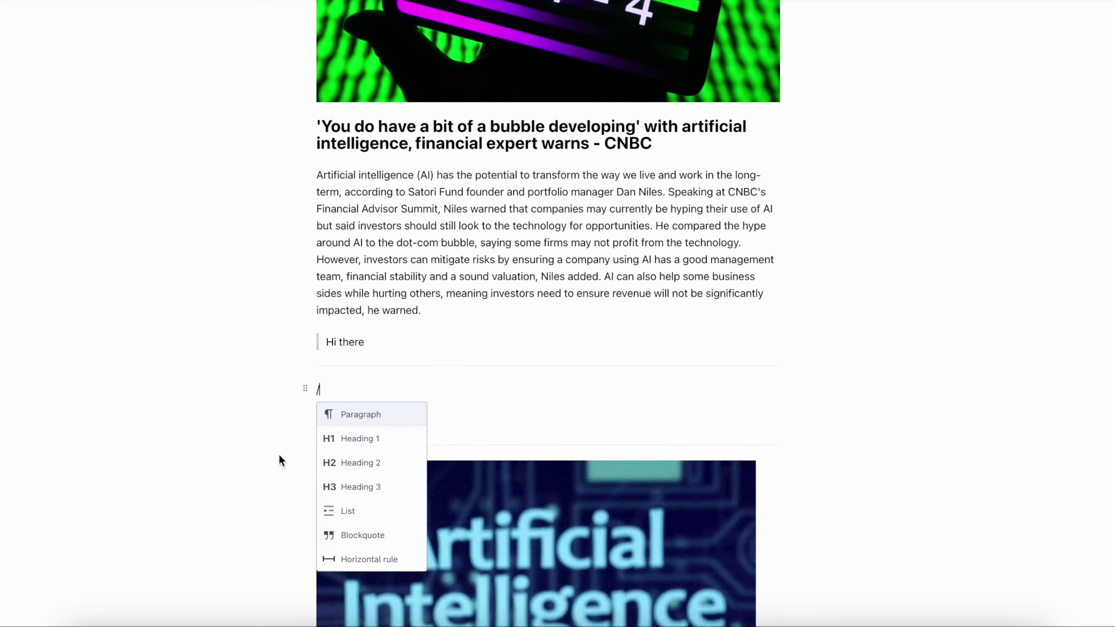
left_click(350, 509)
type("List 1")
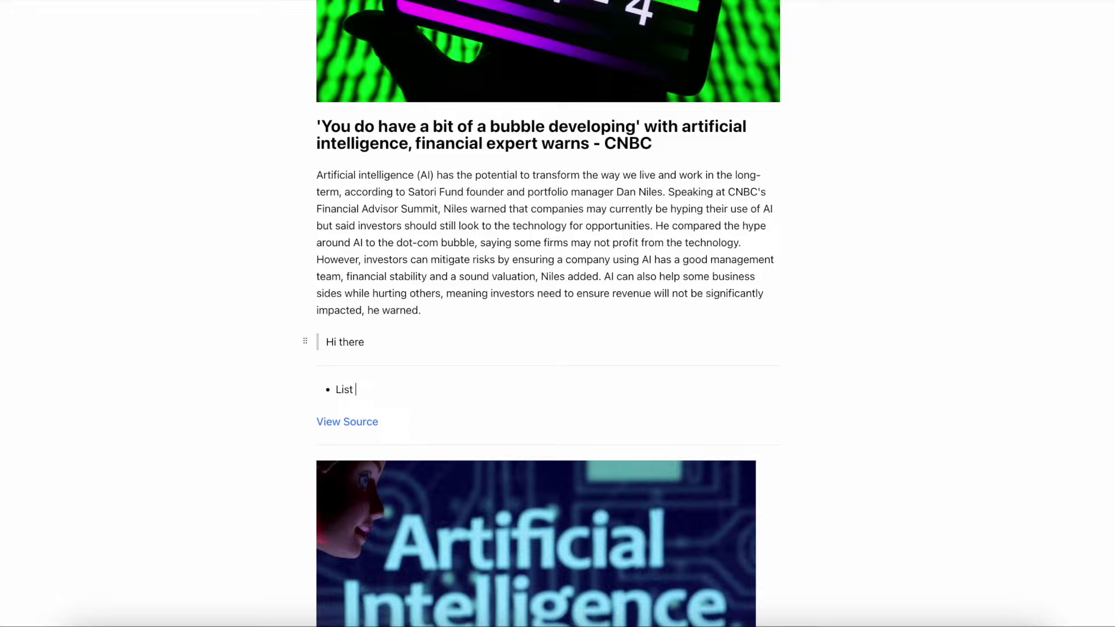
key("Return")
type("List 2")
key("Return")
type("List 3")
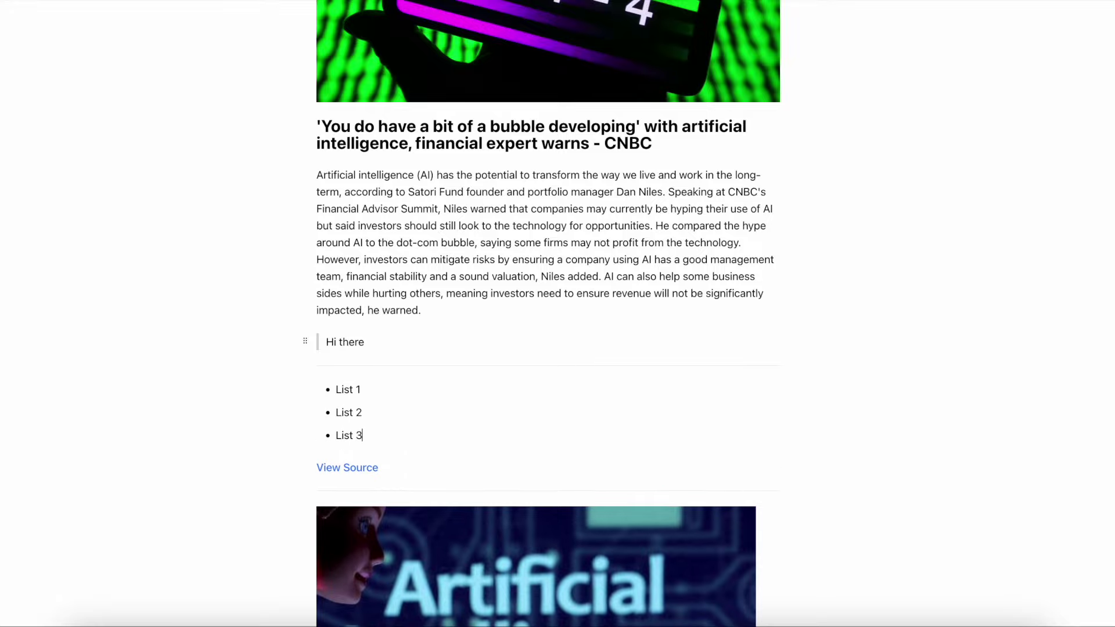
Examine the generated images, headlines and summaries of the remaining articles in the newsletter.
scroll(642, 340, "down", 15)
scroll(642, 340, "up", 20)
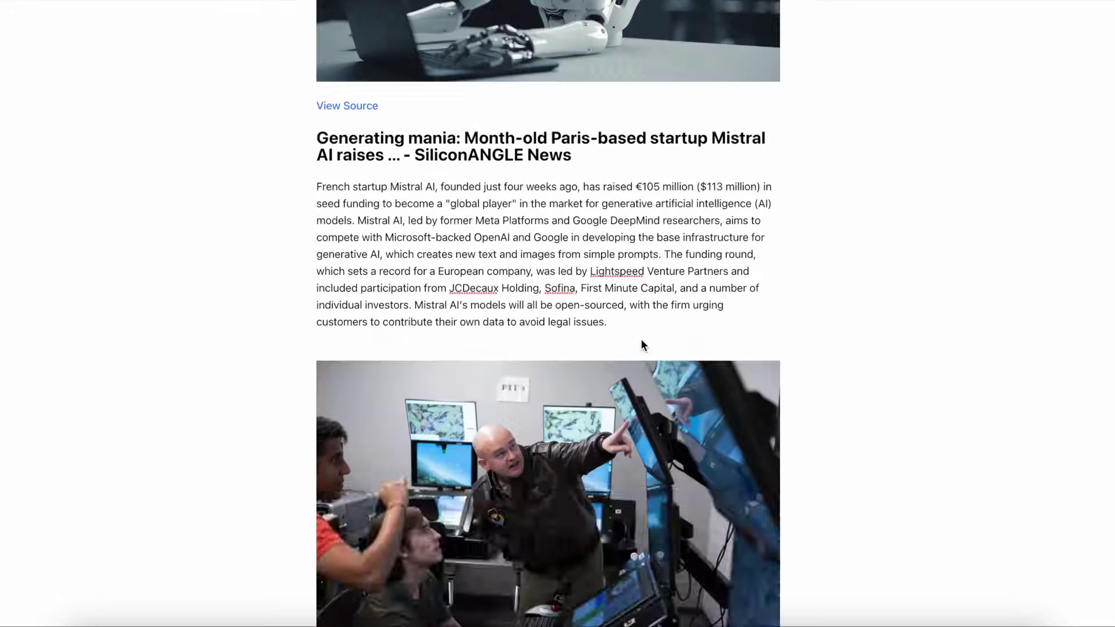
scroll(642, 340, "down", 20)
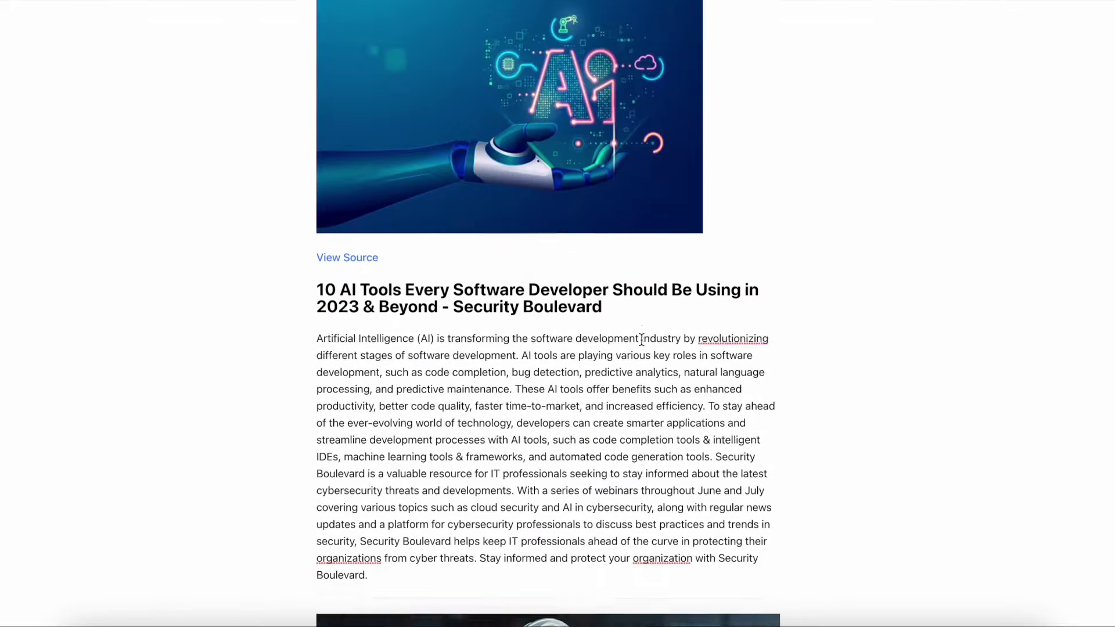
scroll(642, 339, "down", 5)
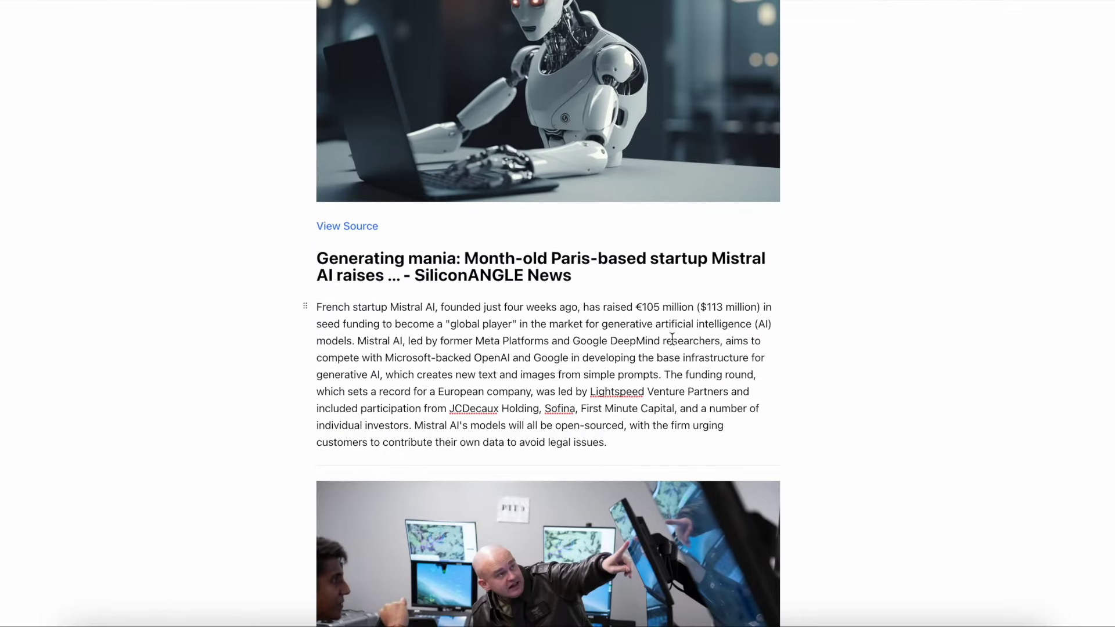
scroll(588, 404, "down", 5)
scroll(591, 409, "down", 10)
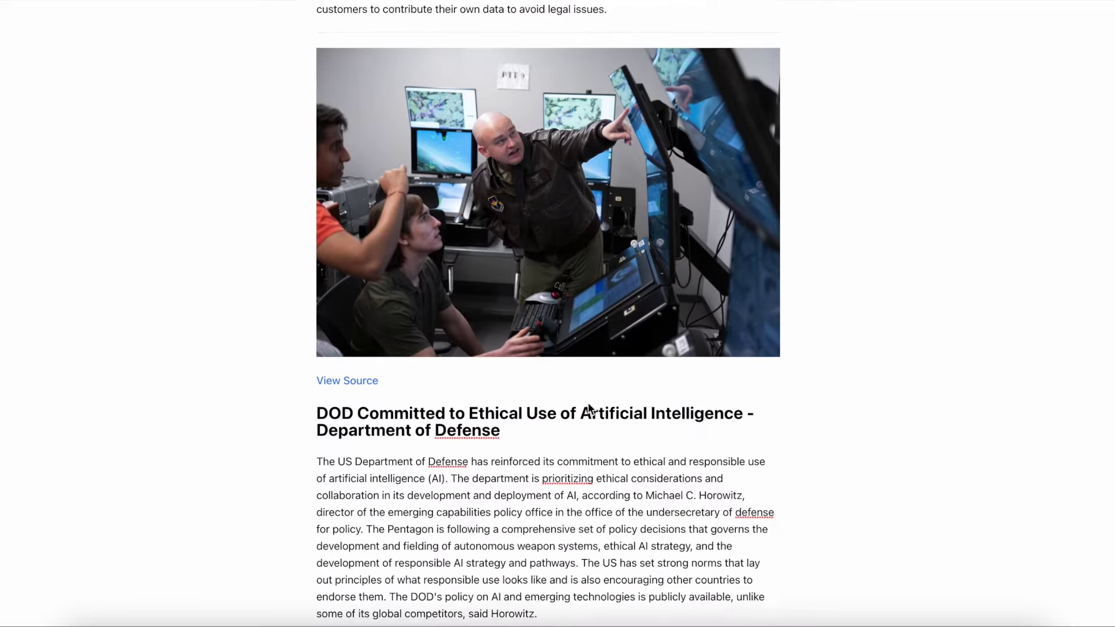
scroll(588, 403, "down", 3)
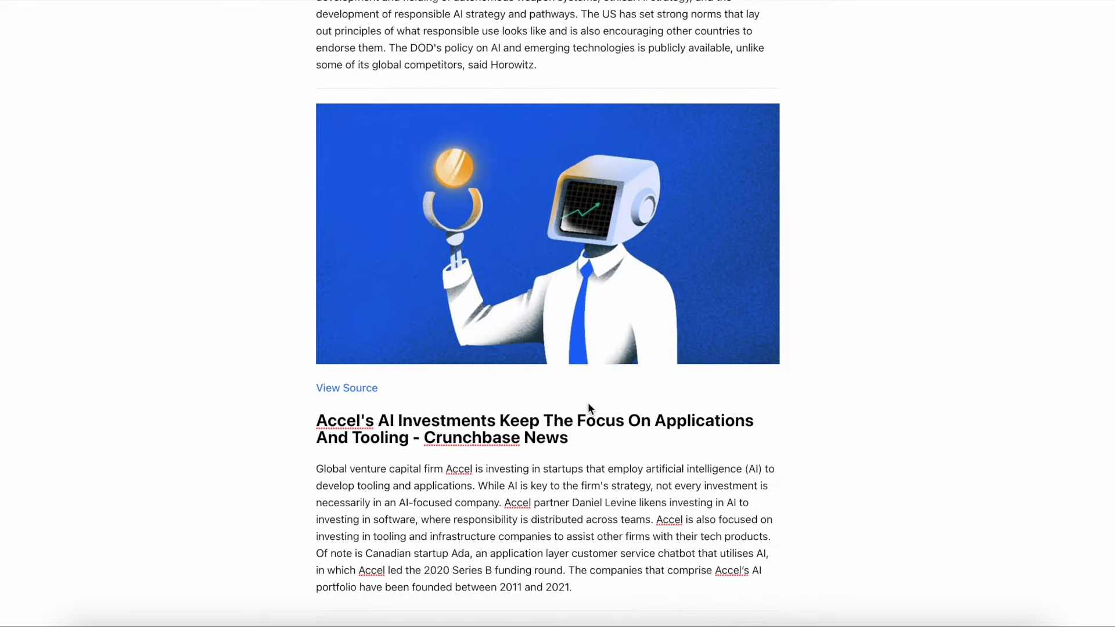
scroll(588, 403, "down", 20)
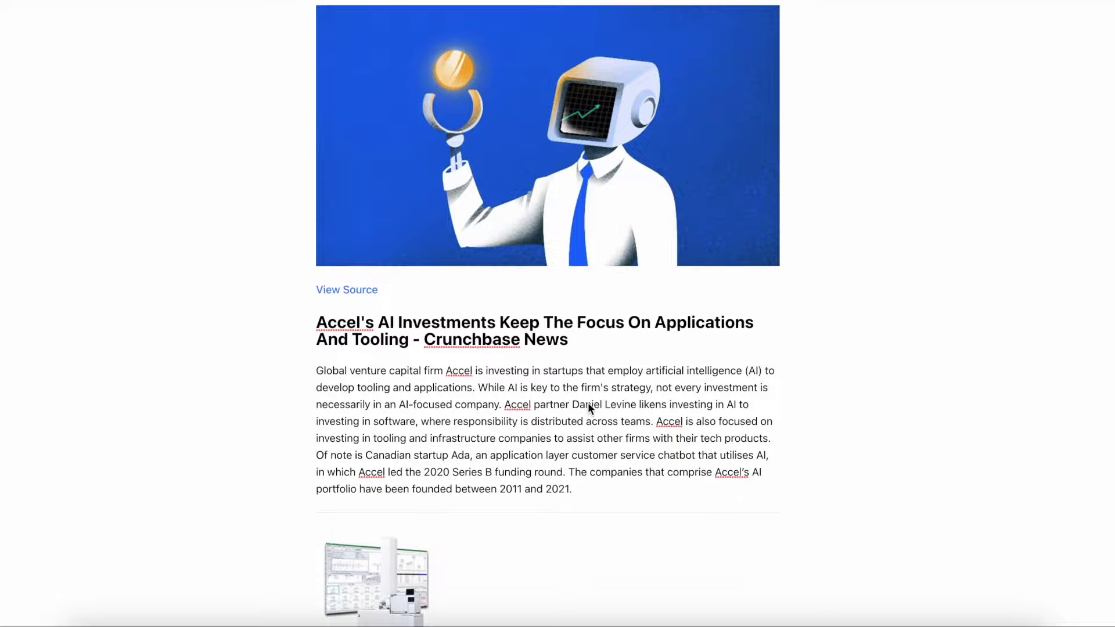
scroll(590, 407, "down", 20)
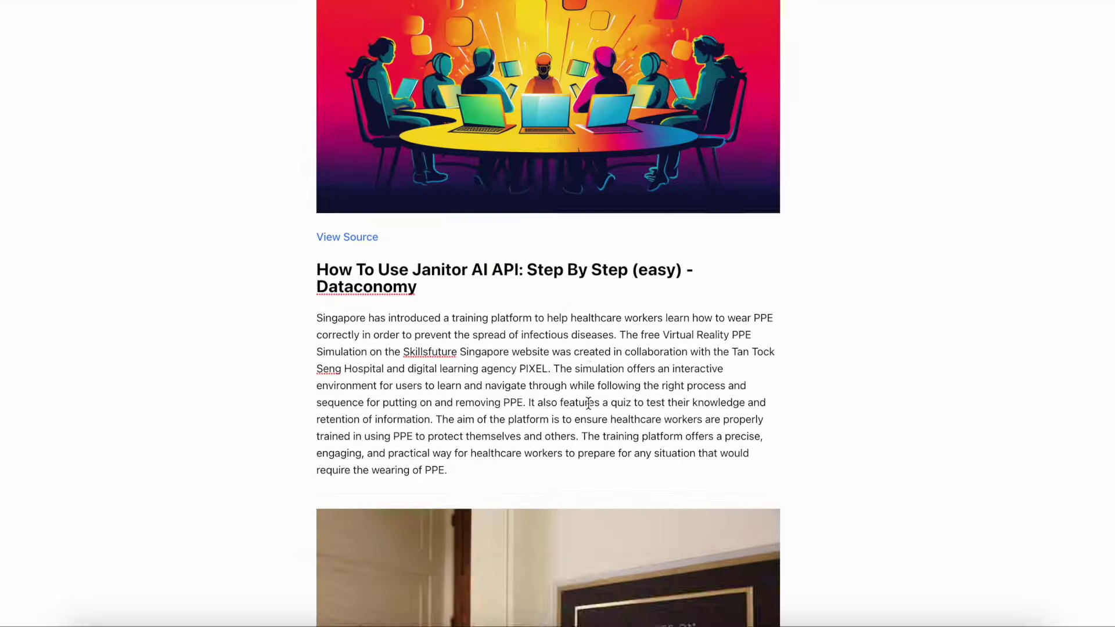
scroll(587, 402, "up", 20)
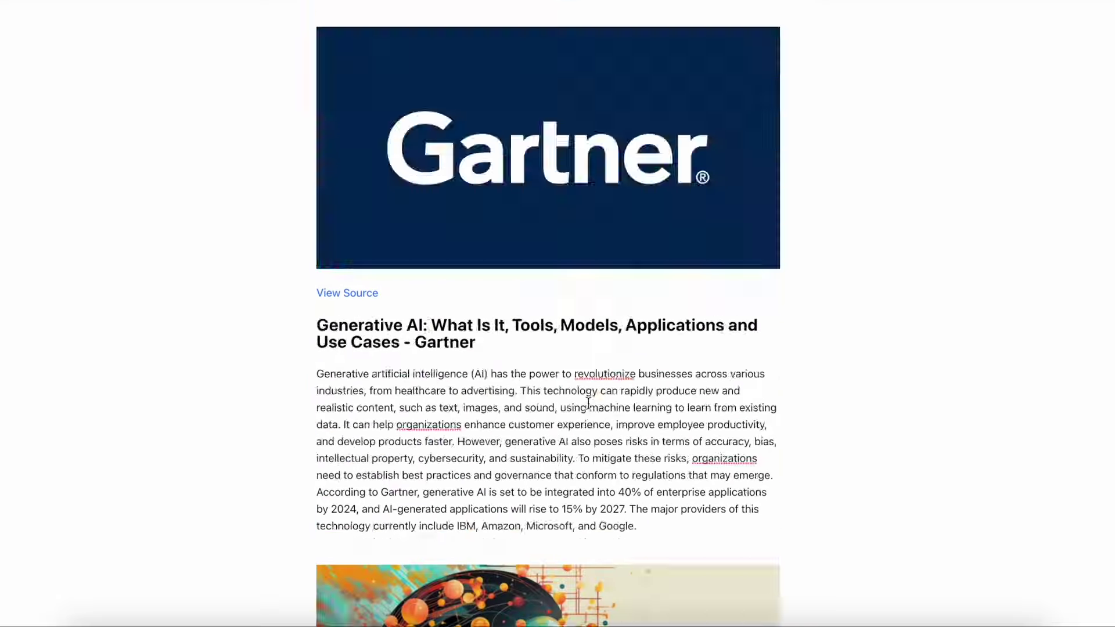
scroll(588, 406, "up", 20)
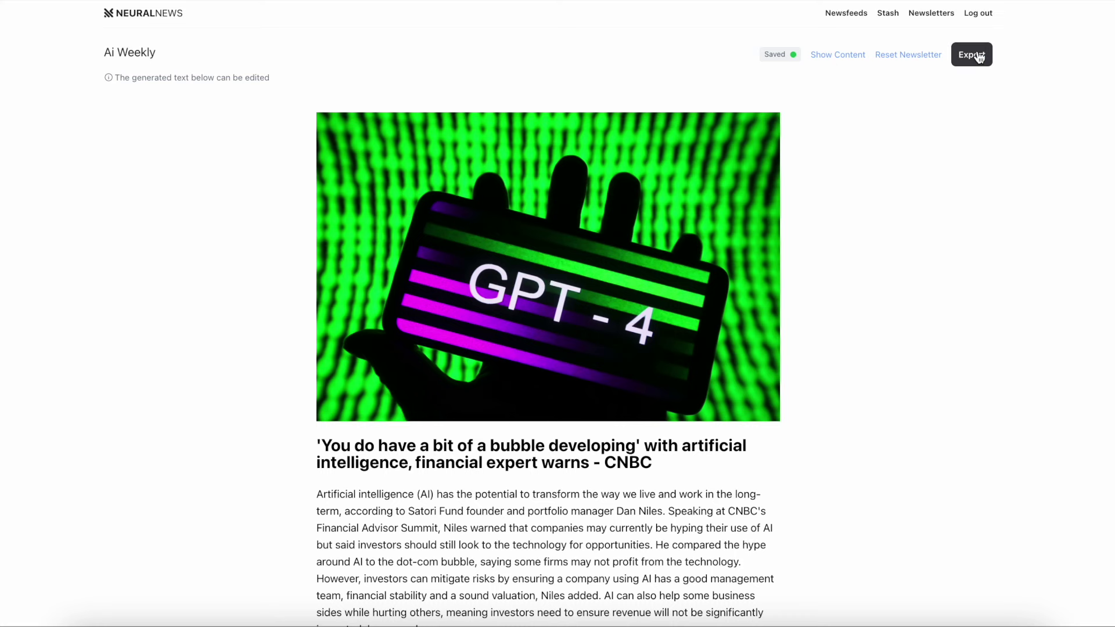
Open and cancel the newsletter reset, and move the GPT-4 image below the first article's headline.
left_click(904, 55)
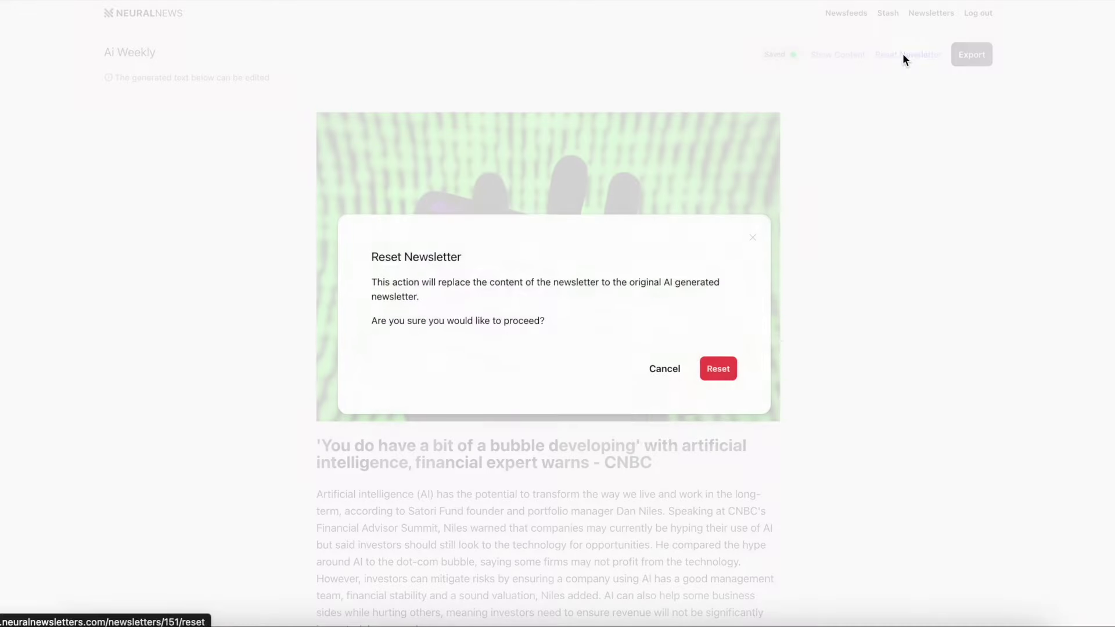
left_click(754, 237)
left_click_drag(745, 192, 688, 493)
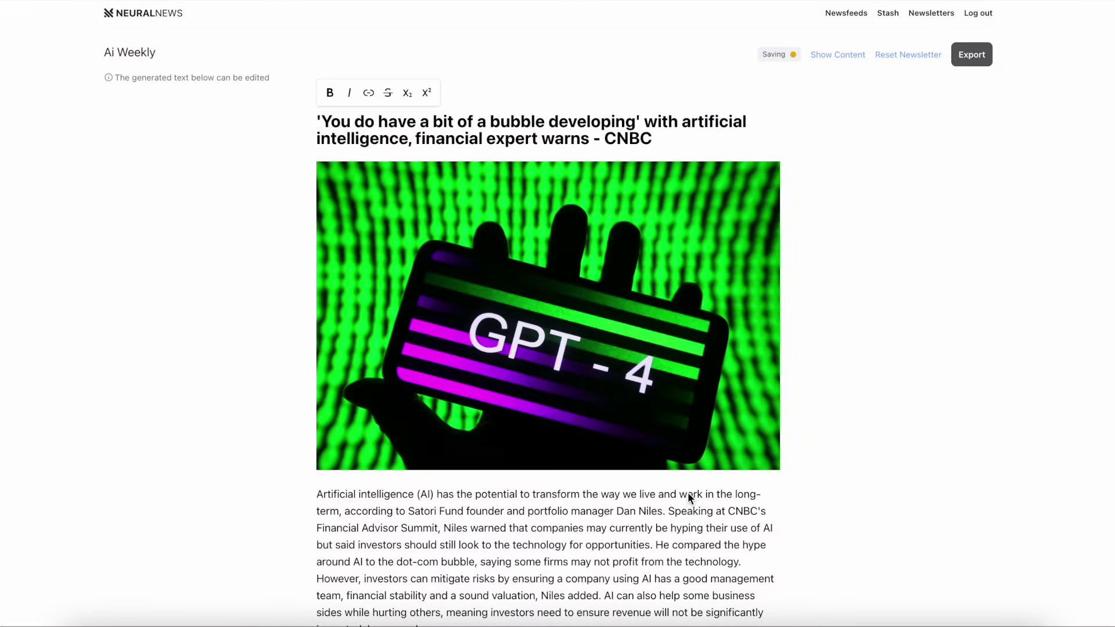
Export the finished Ai Weekly newsletter by copying it as rich text.
left_click(973, 57)
left_click(979, 52)
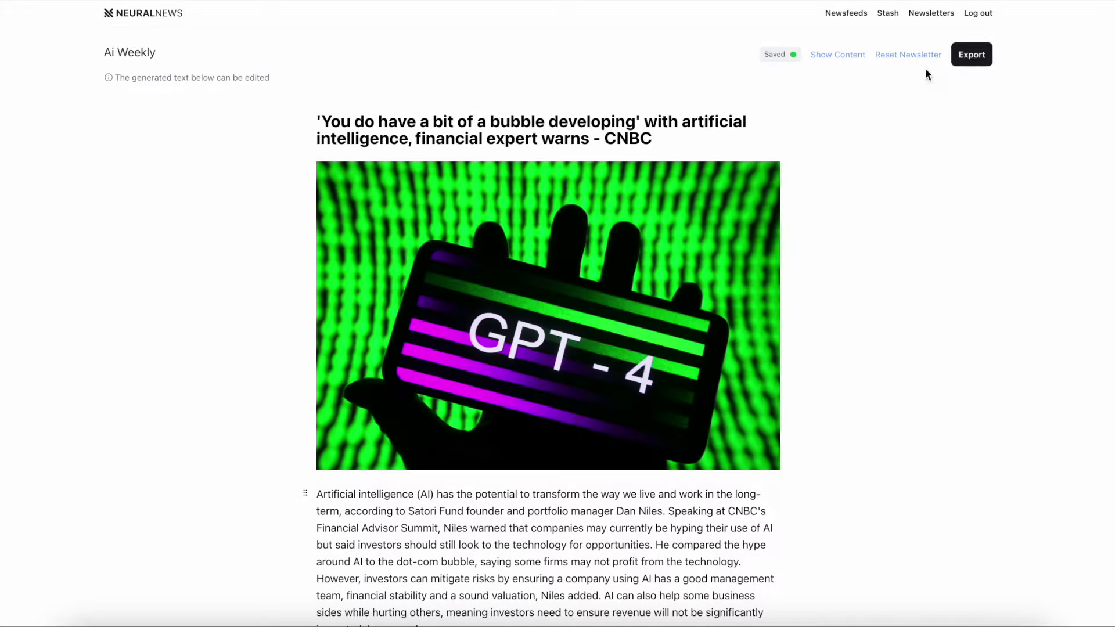
left_click(972, 55)
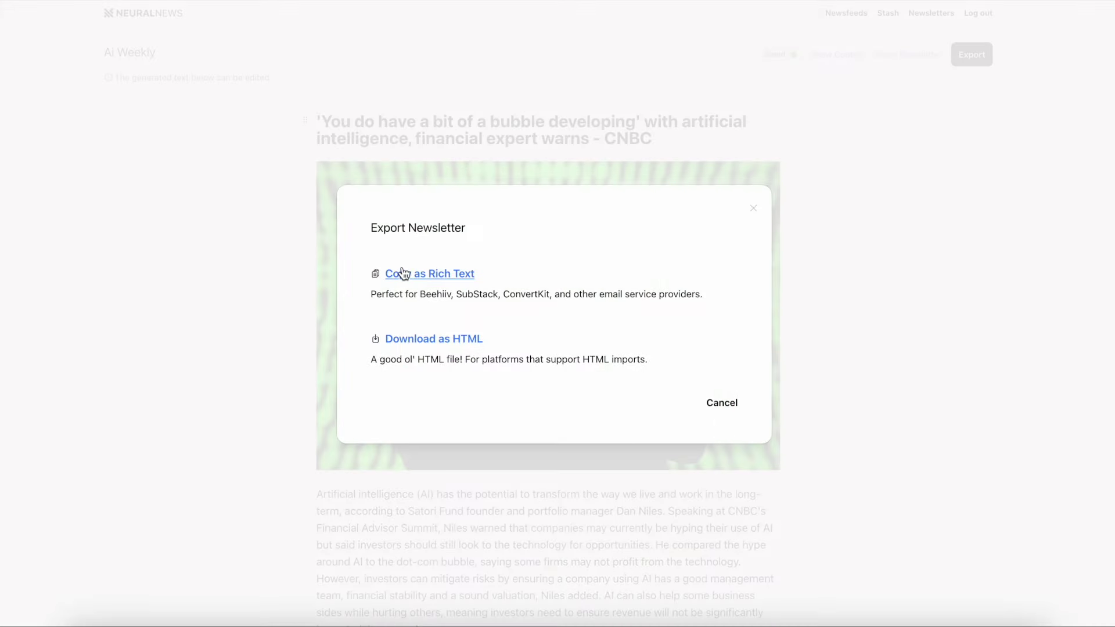
left_click(404, 274)
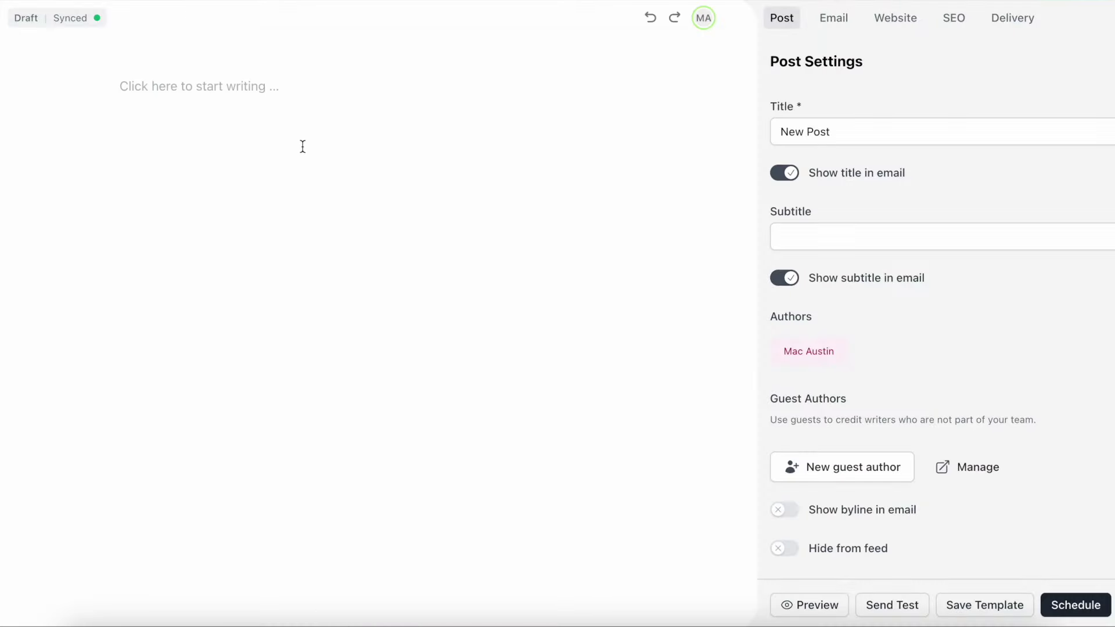
Switch to the empty New Post draft, paste the copied Ai Weekly newsletter into its body and review the pasted articles.
left_click(253, 90)
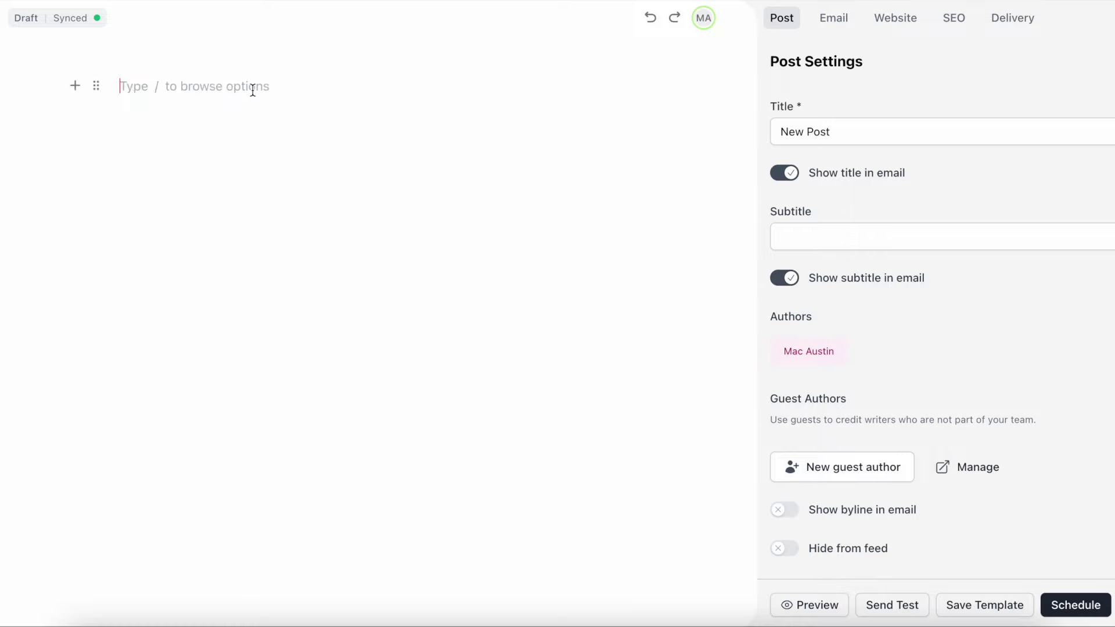
right_click(210, 86)
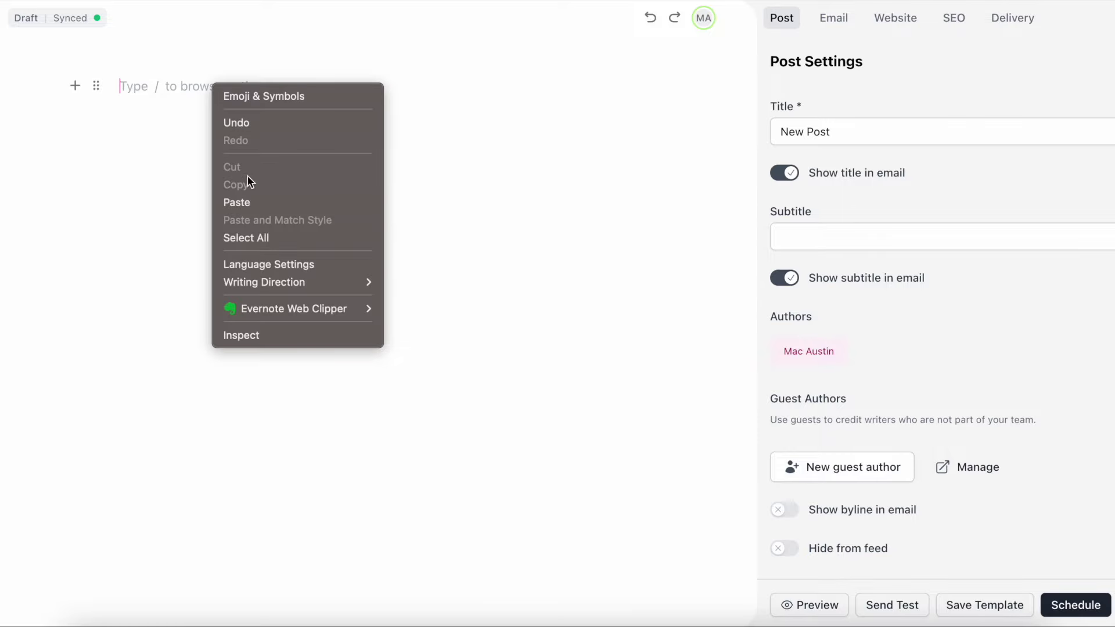
left_click(253, 203)
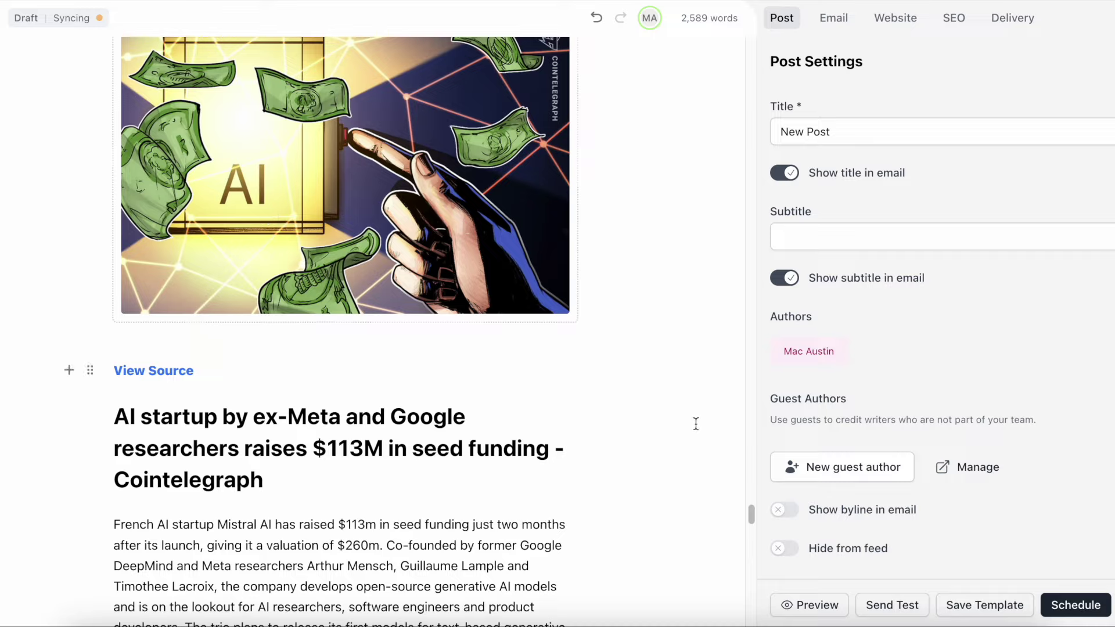
left_click_drag(751, 511, 742, 40)
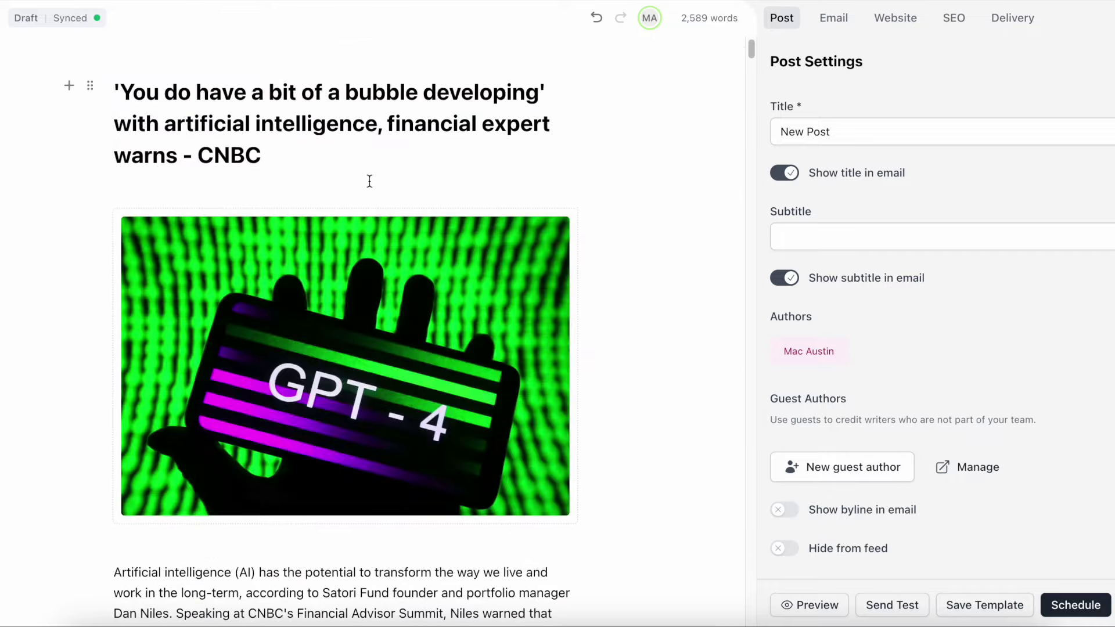
scroll(269, 436, "down", 20)
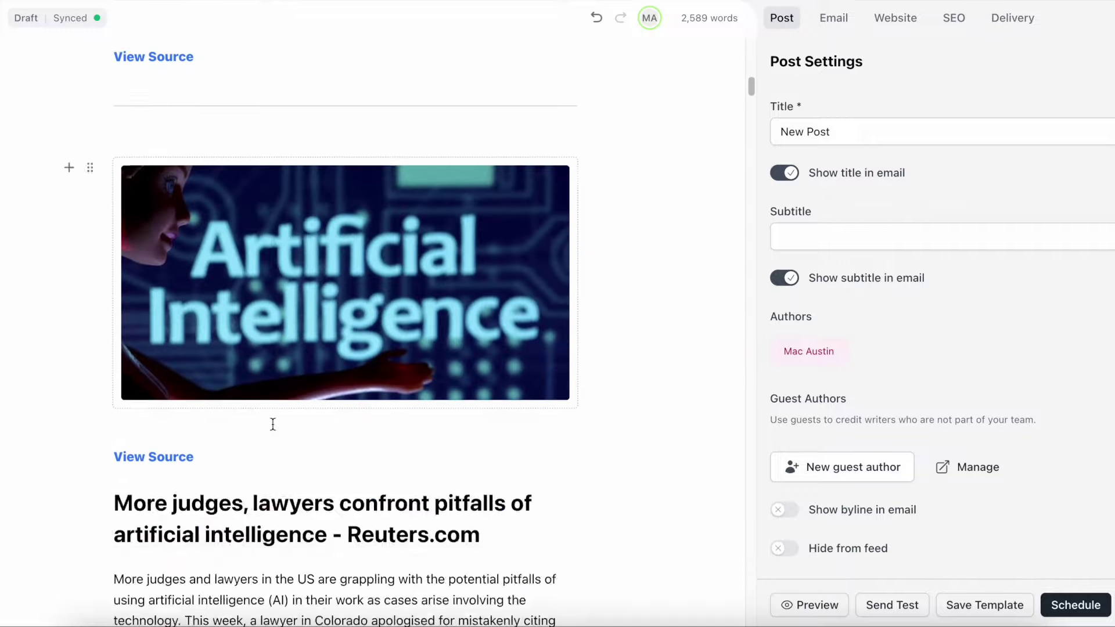
scroll(273, 424, "down", 20)
scroll(275, 438, "down", 20)
scroll(268, 442, "up", 20)
scroll(263, 433, "up", 20)
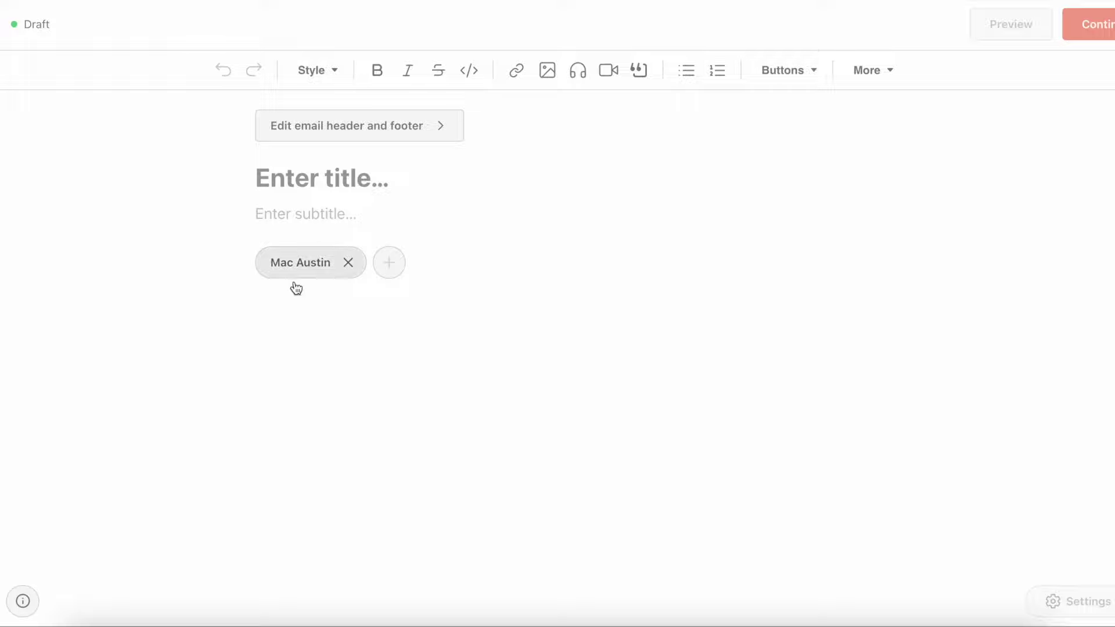
Switch to the empty Substack draft and paste the copied Ai Weekly newsletter into the post body.
right_click(291, 336)
left_click(343, 453)
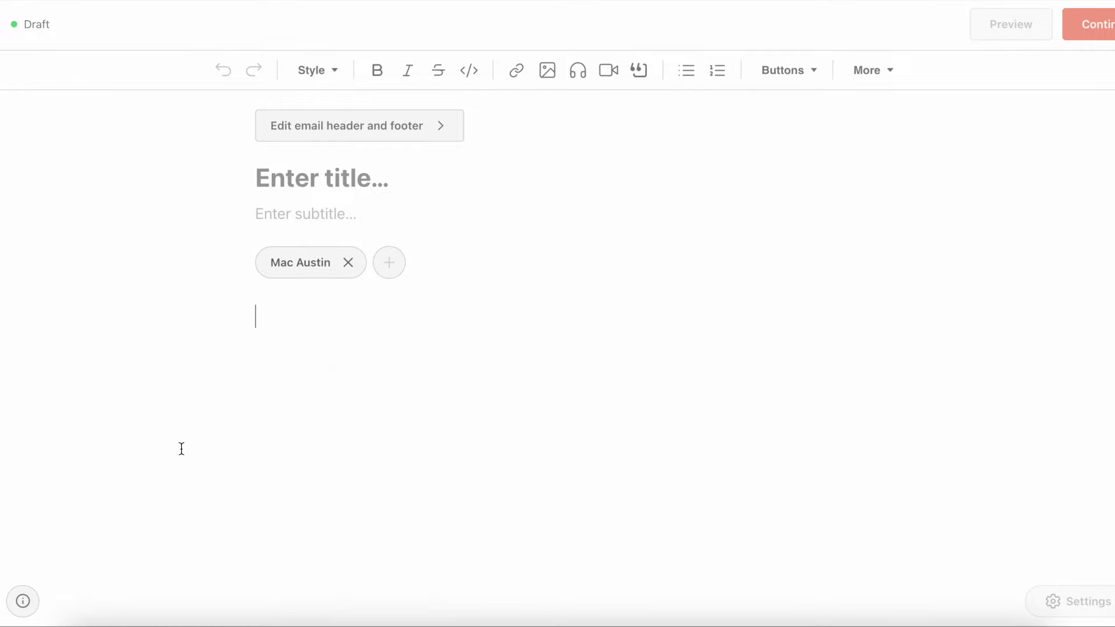
scroll(182, 444, "down", 20)
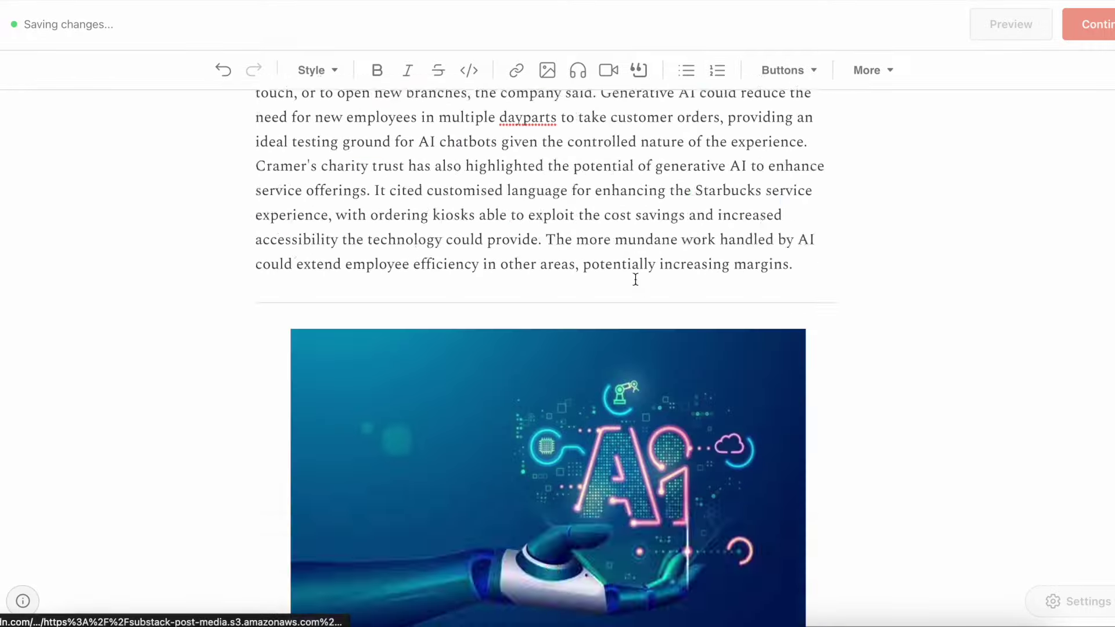
scroll(1088, 82, "up", 20)
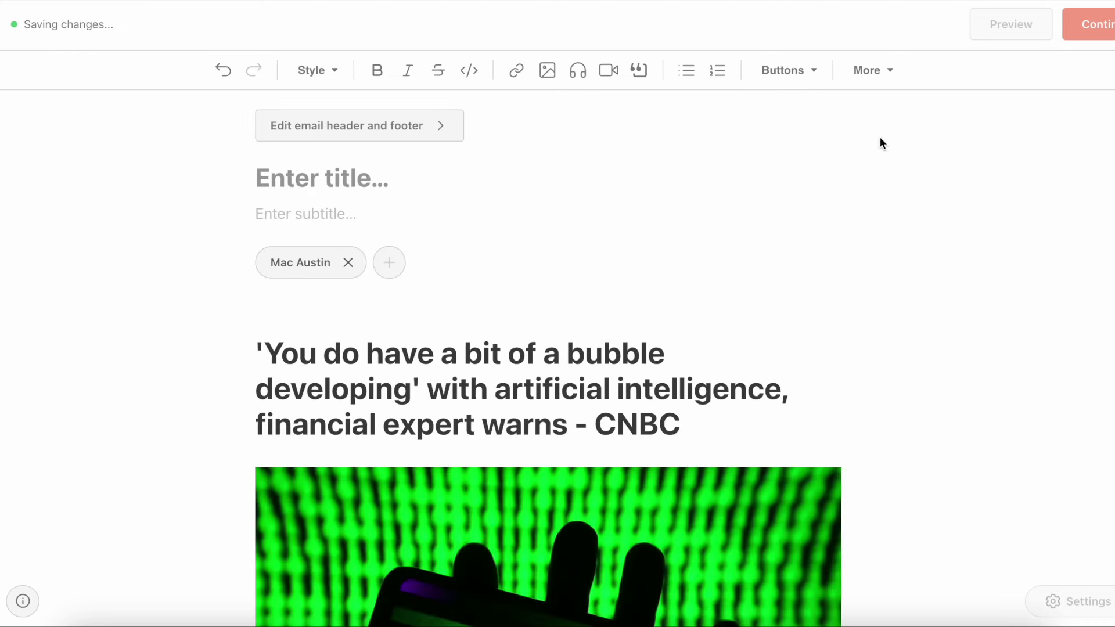
Title the Substack post "AI Weekly Pulse" with the subtitle "This weeks AI newsletter", and look over the pasted articles.
type("AI Weekly Pulse")
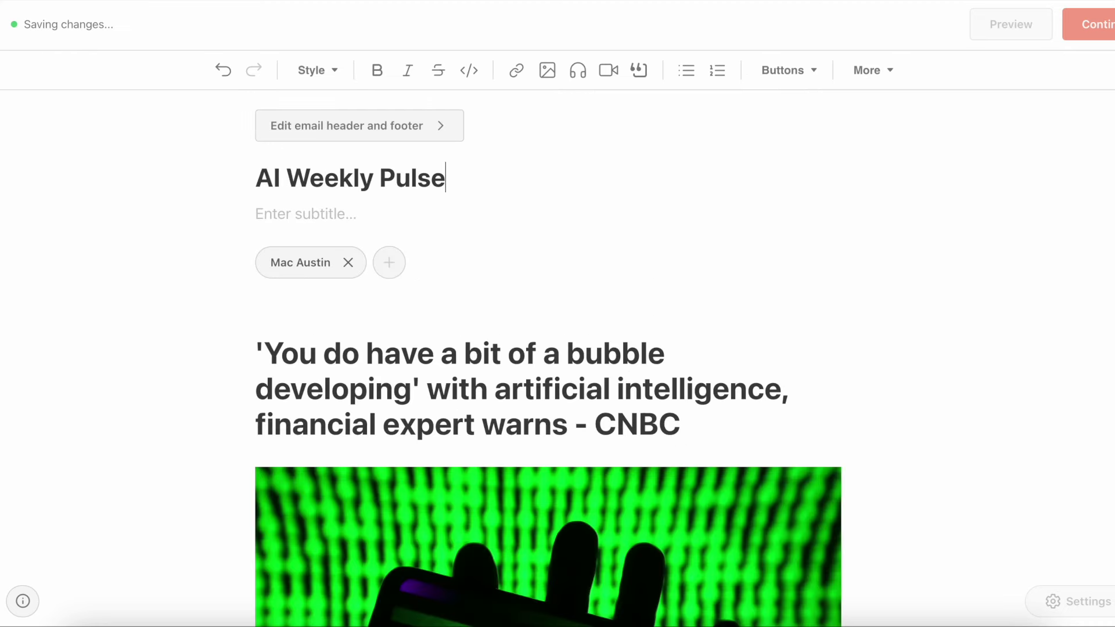
left_click(406, 213)
type("This weeks AI ")
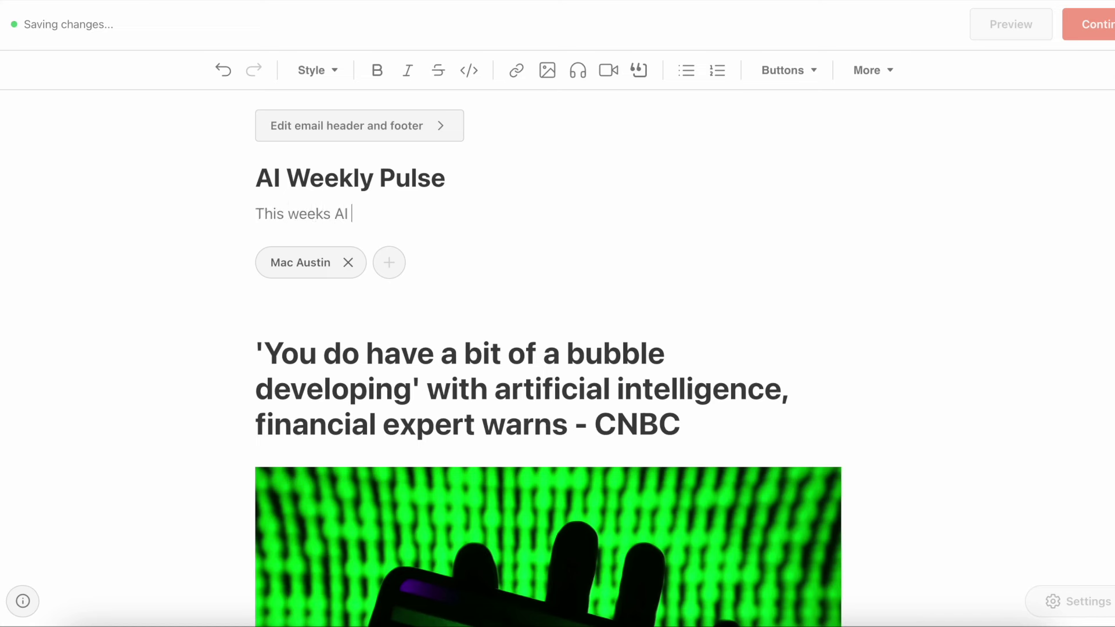
type("newsletter")
scroll(556, 401, "down", 20)
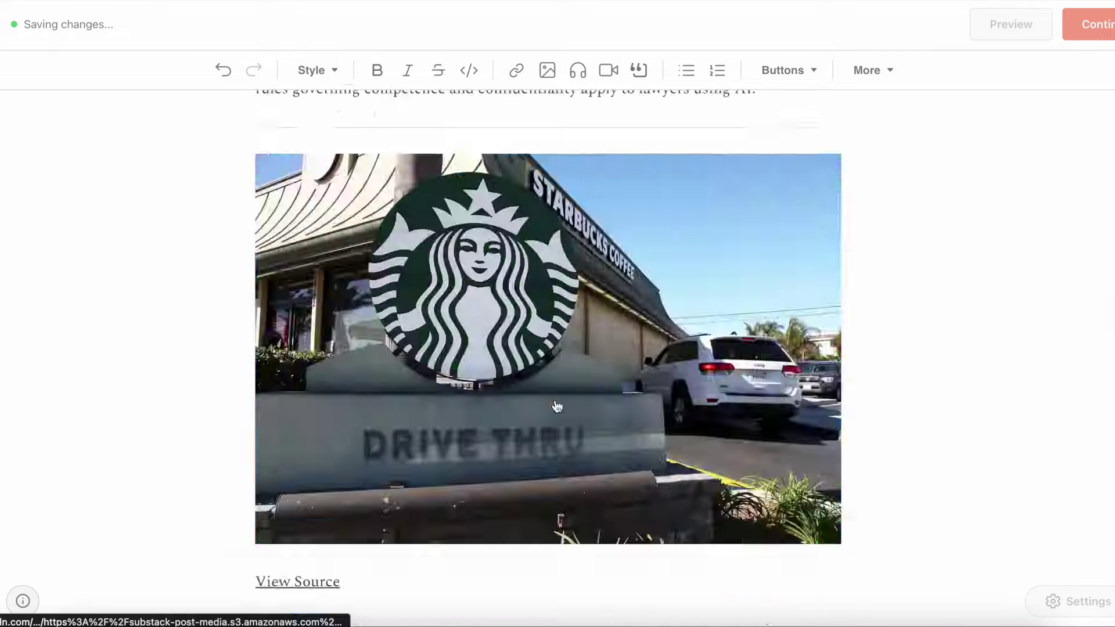
scroll(556, 401, "down", 20)
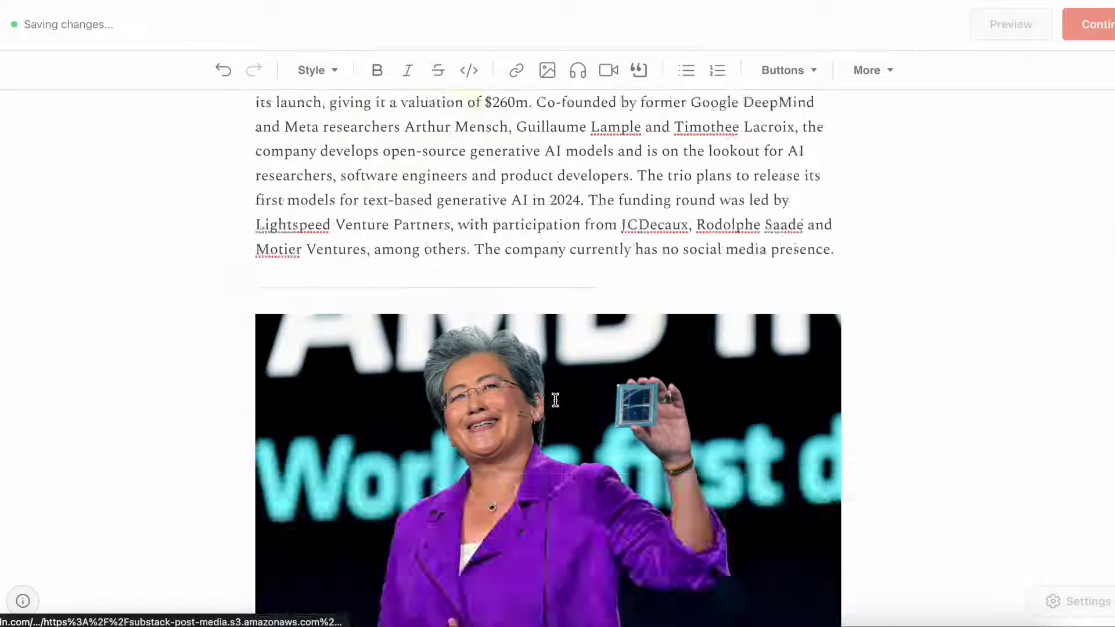
scroll(557, 406, "up", 20)
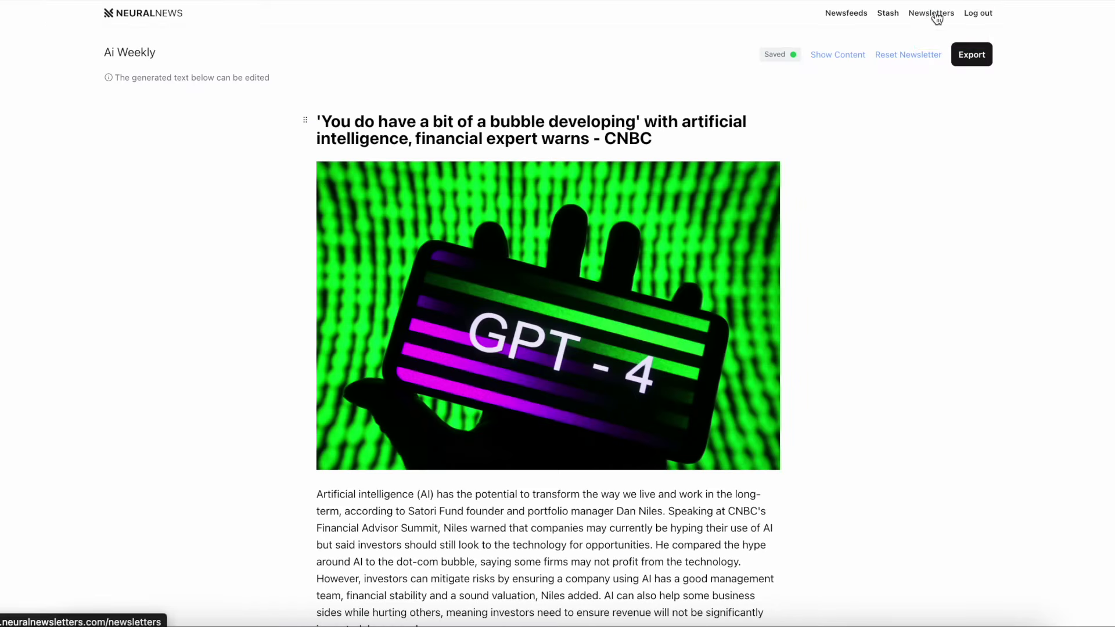
Switch to NeuralNews, open the Crypto Weekly #3 newsletter and move the parachute image below the Shardeum Airdrop headline.
left_click(925, 15)
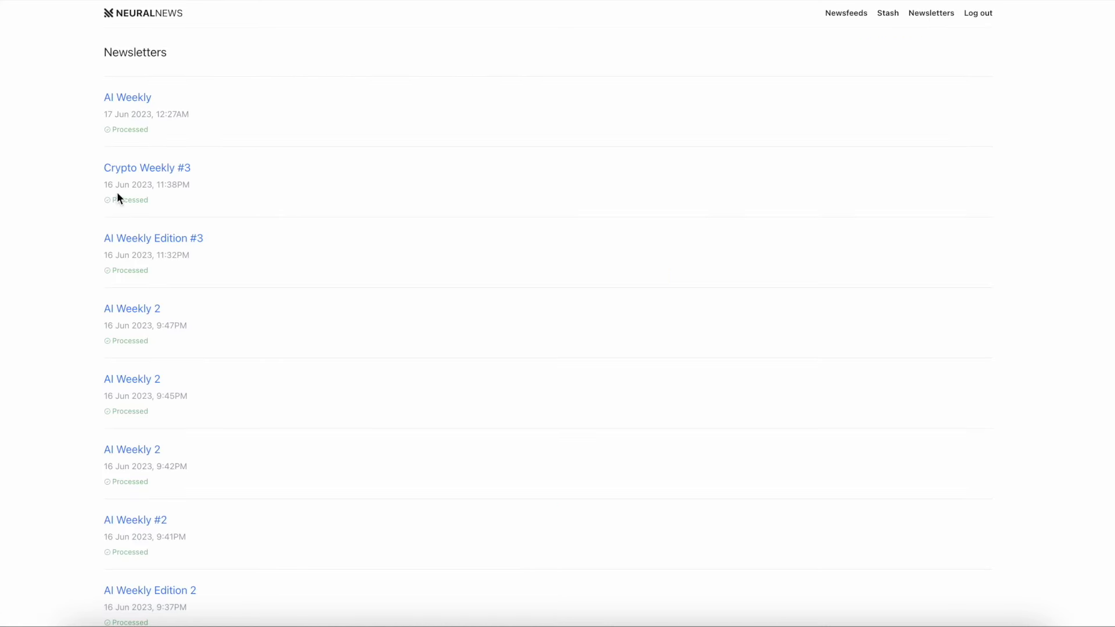
left_click(146, 169)
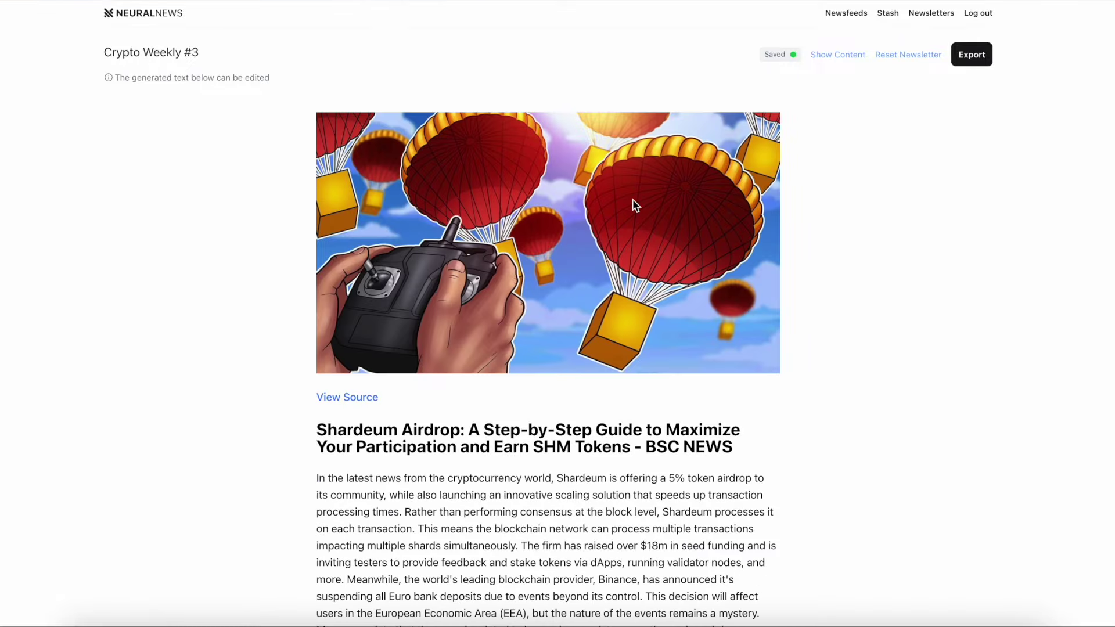
left_click_drag(512, 212, 495, 420)
left_click_drag(573, 190, 520, 465)
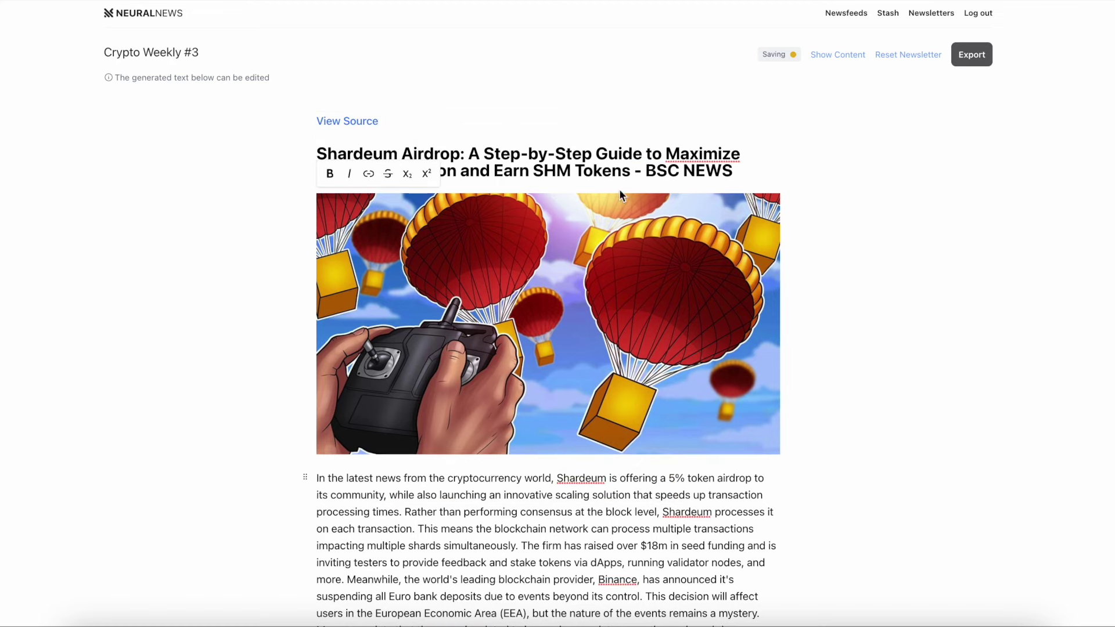
Reopen Crypto Weekly #3 from the newsletters list and move the View Source link away from above the Shardeum Airdrop headline.
left_click(931, 13)
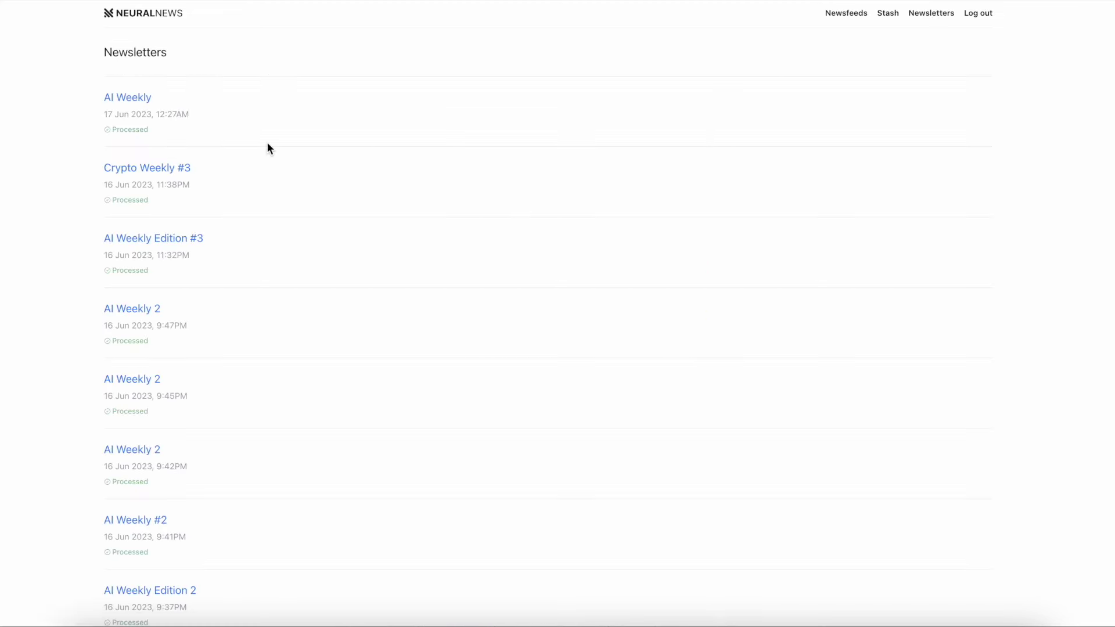
left_click(124, 168)
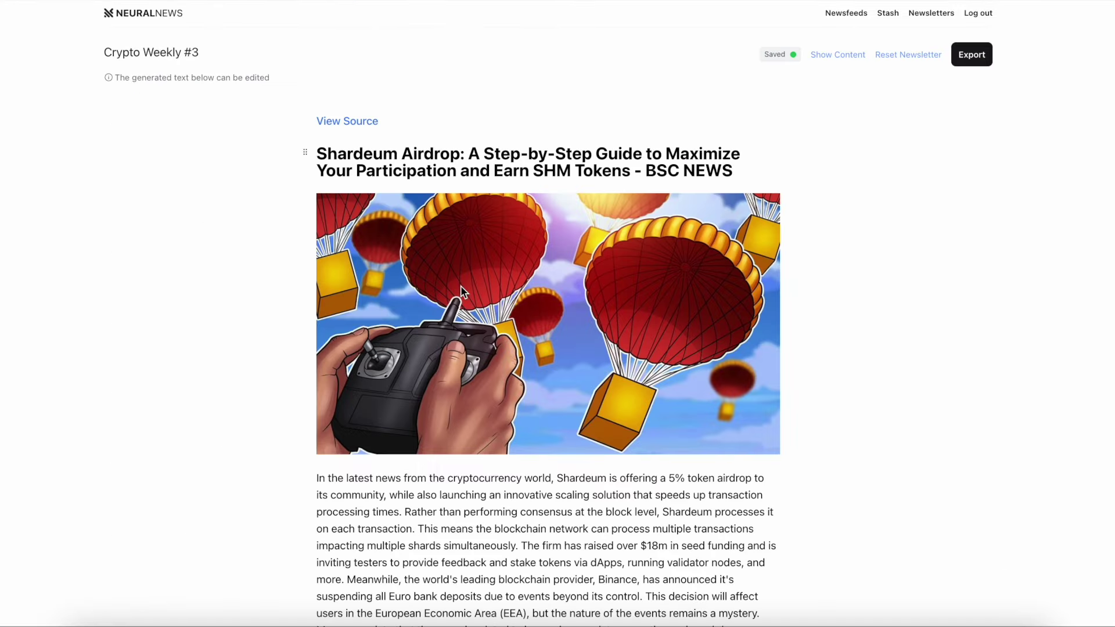
left_click_drag(303, 118, 340, 382)
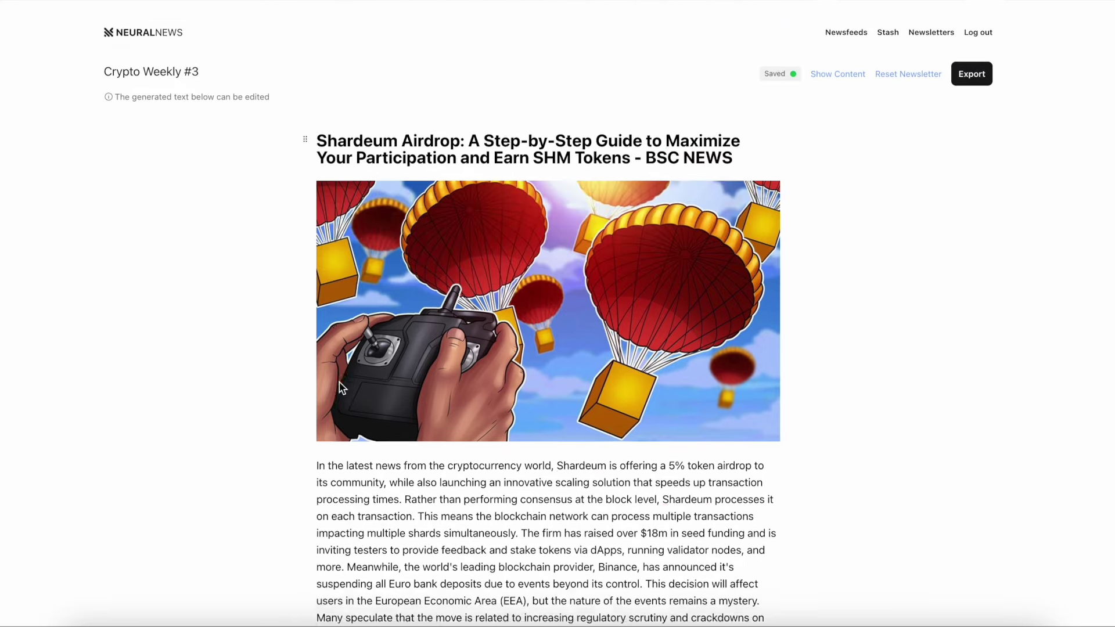
Copy Crypto Weekly #3 as rich text, and replace the newsletter pasted in the New Post draft with it.
left_click(970, 63)
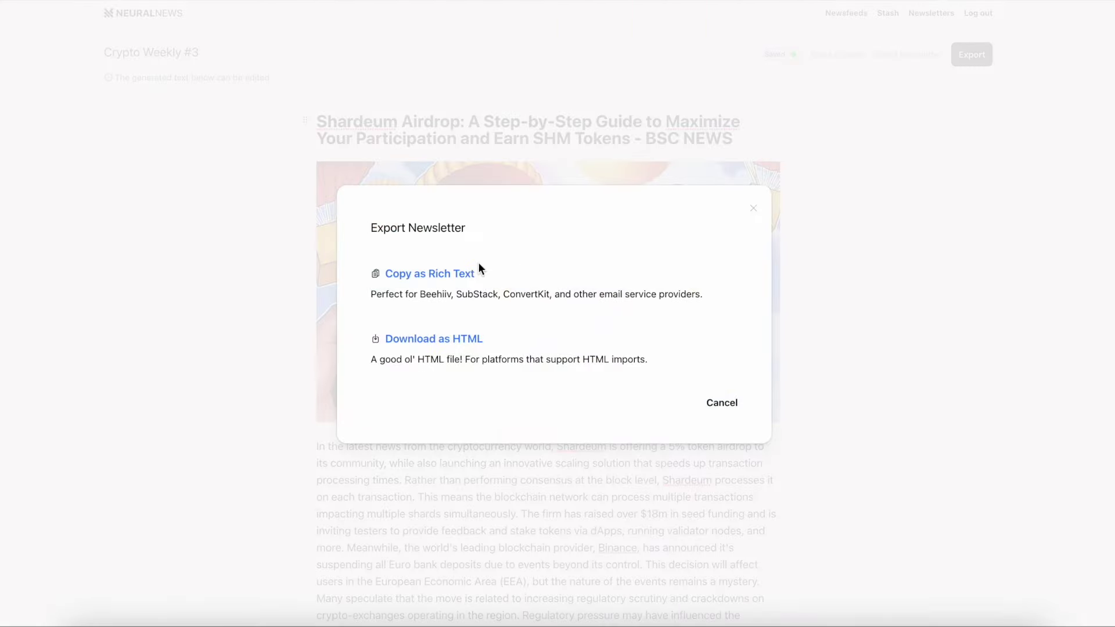
left_click(440, 281)
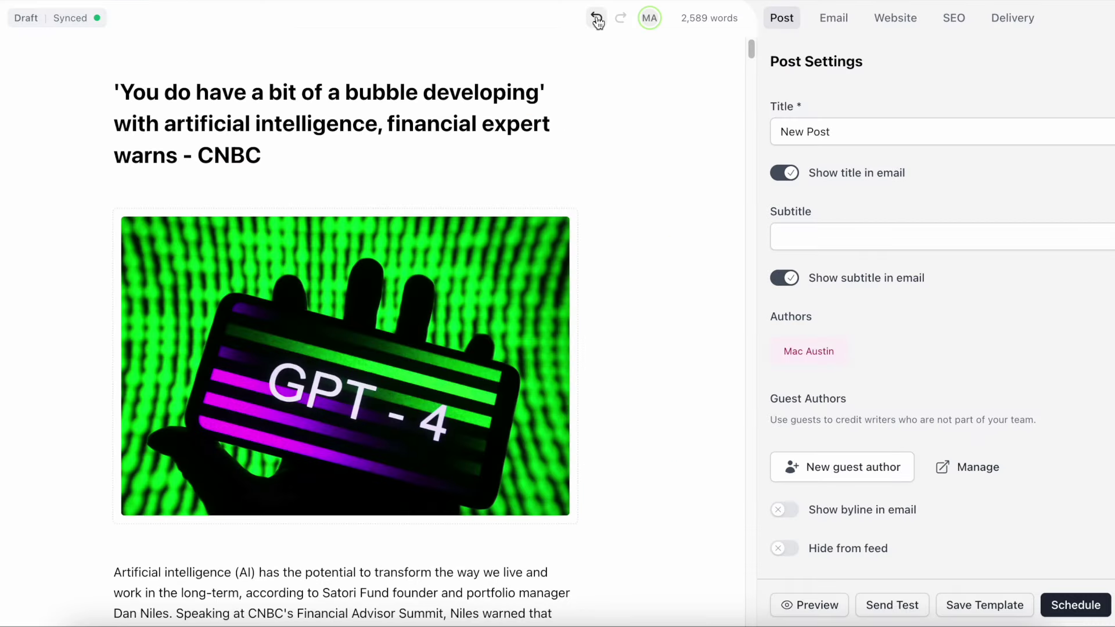
left_click(597, 21)
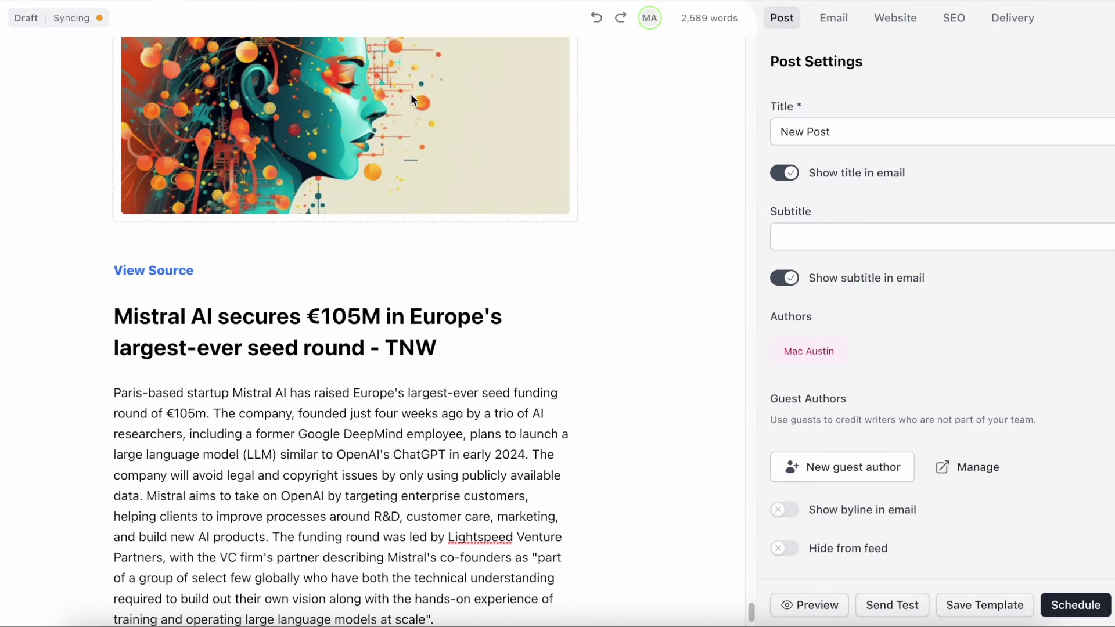
left_click(602, 25)
left_click(597, 21)
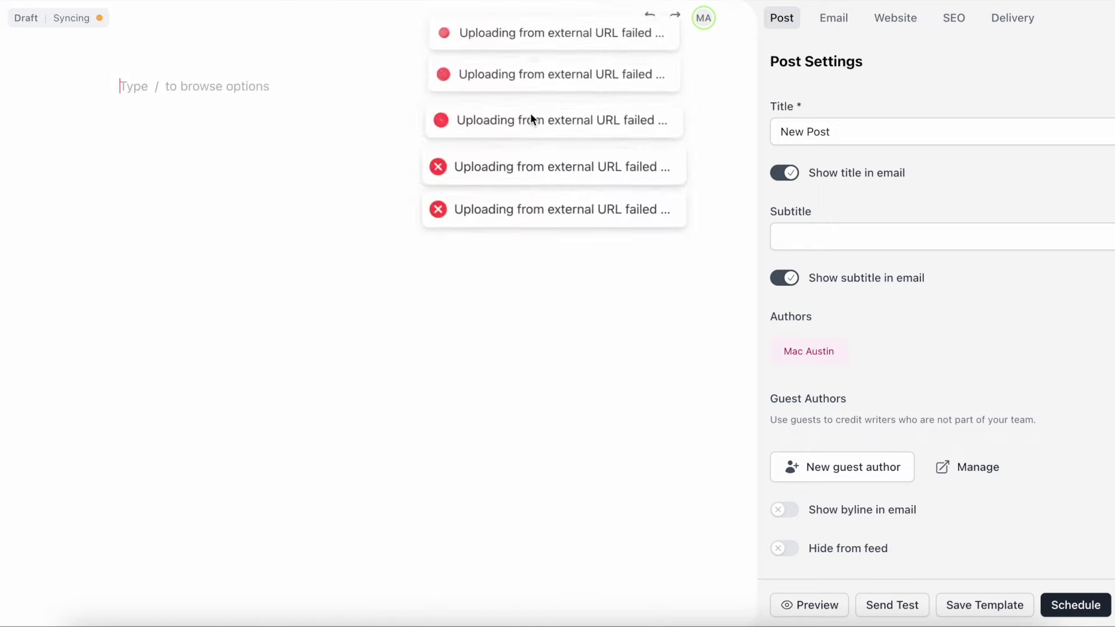
right_click(217, 87)
left_click(242, 205)
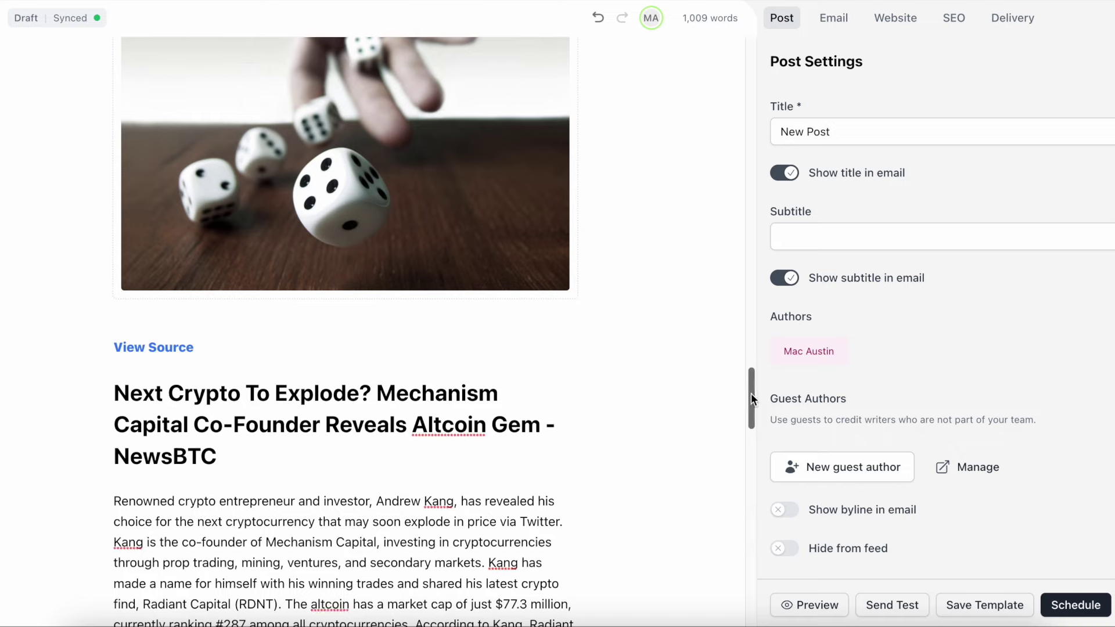
left_click_drag(751, 393, 750, 26)
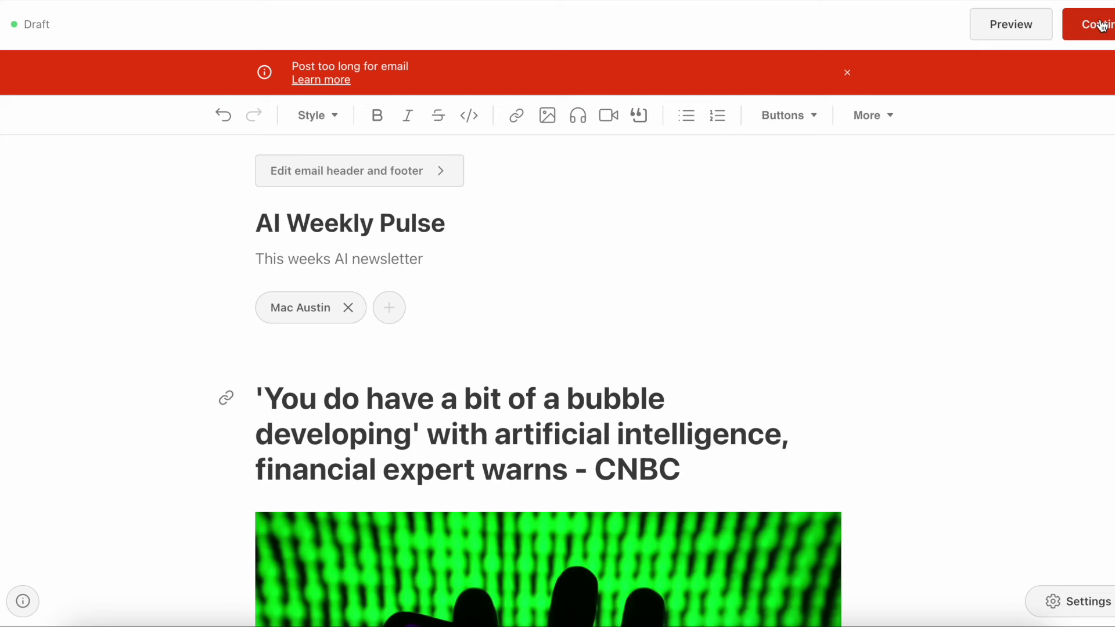
Switch to the Substack draft "AI Weekly Pulse" and publish it to everyone without subscribe buttons.
left_click(1102, 25)
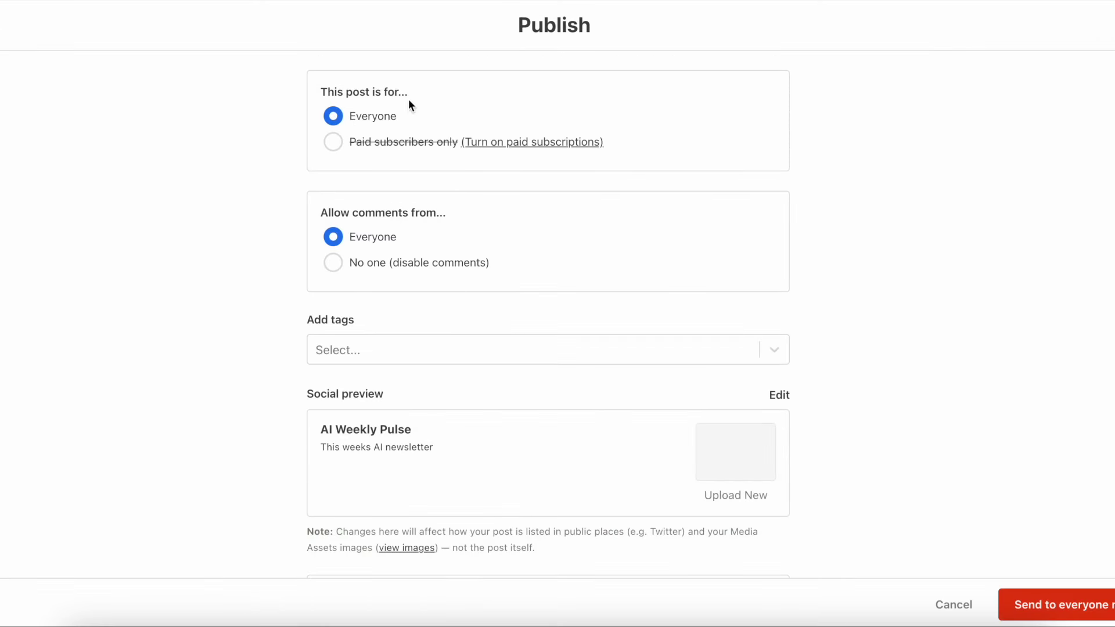
left_click(1076, 605)
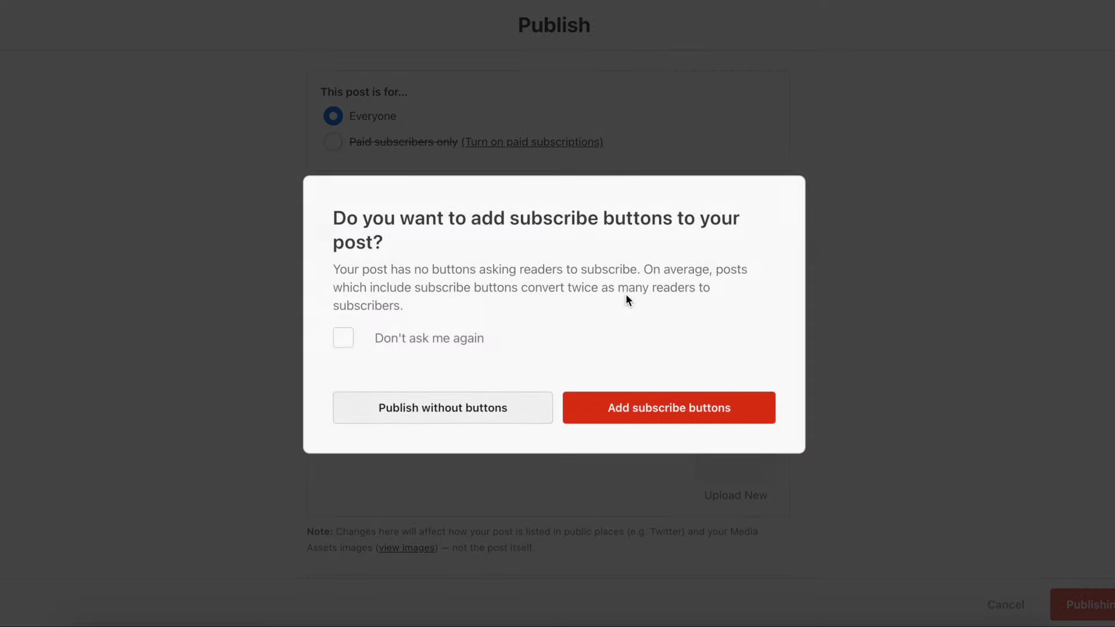
left_click(449, 419)
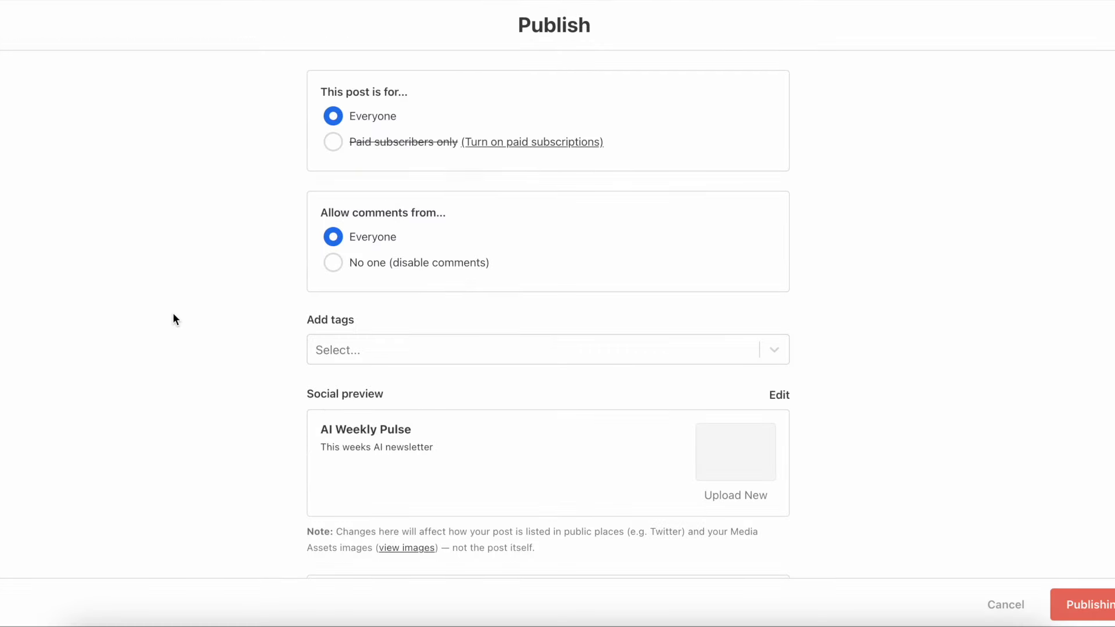
scroll(520, 382, "down", 3)
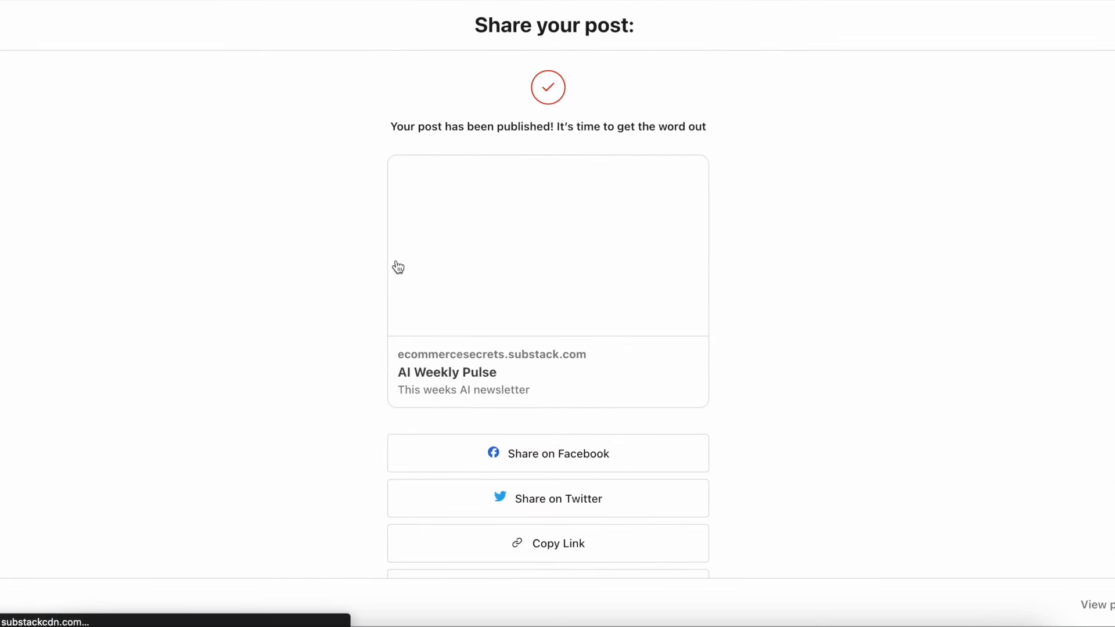